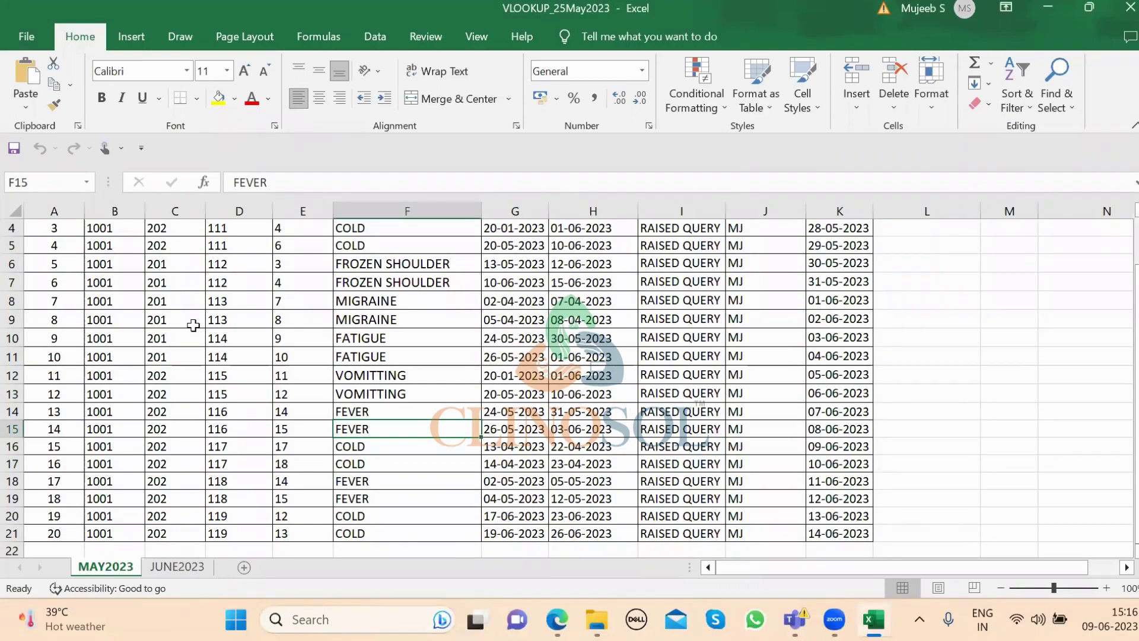
Fill the header row A1:K1 of the MAY2023 sheet with a grey theme colour.
key(ctrl+Home)
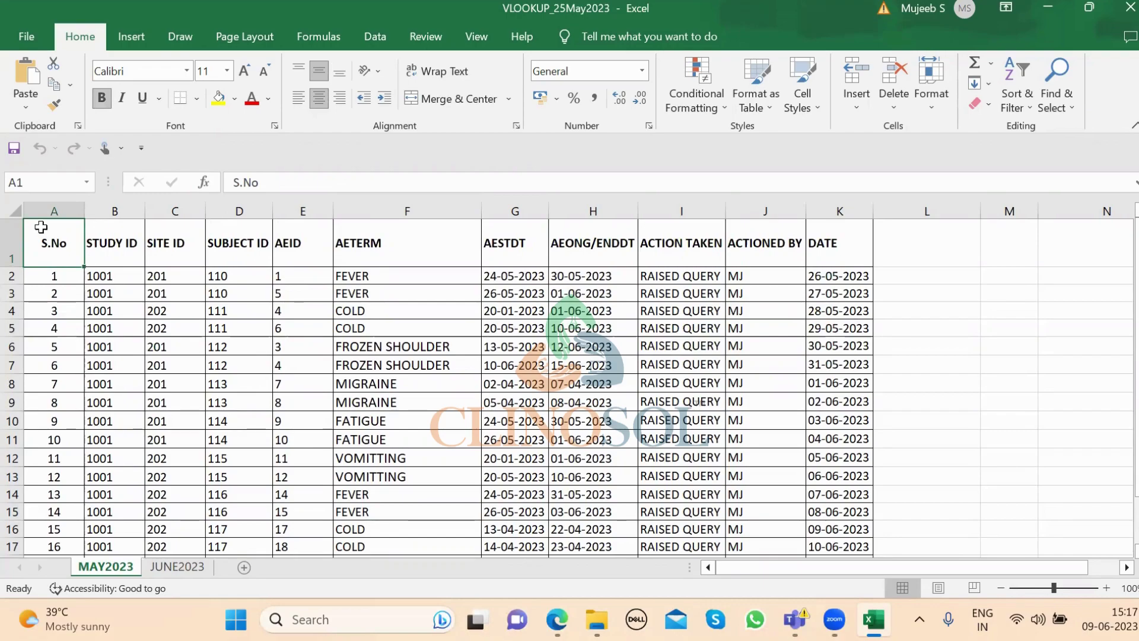
key(ctrl+shift+Right)
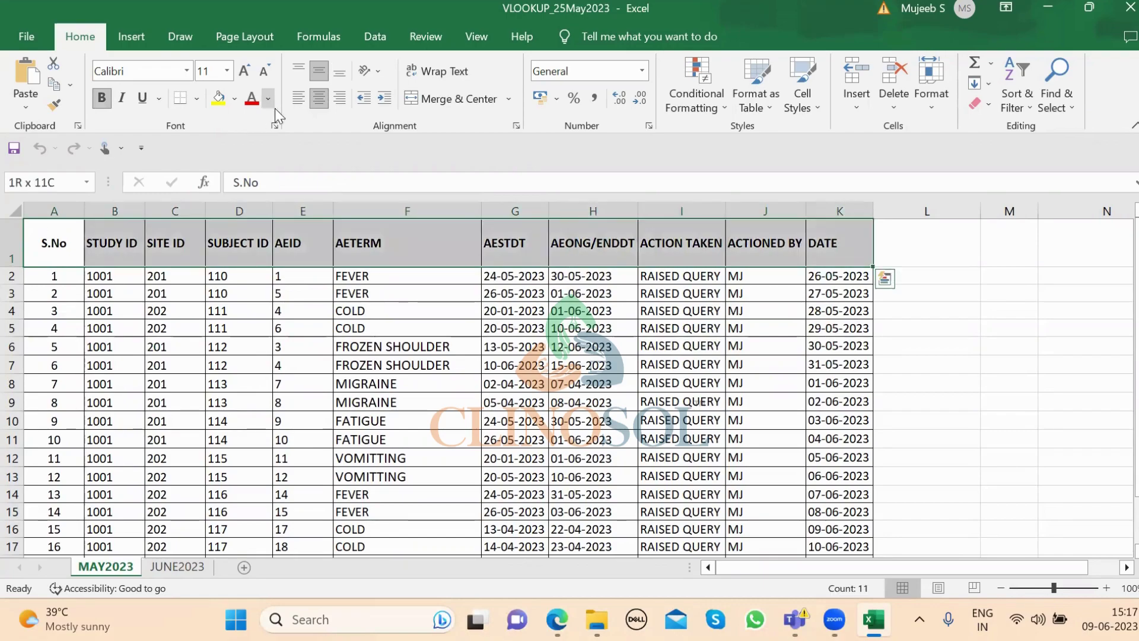
click(234, 99)
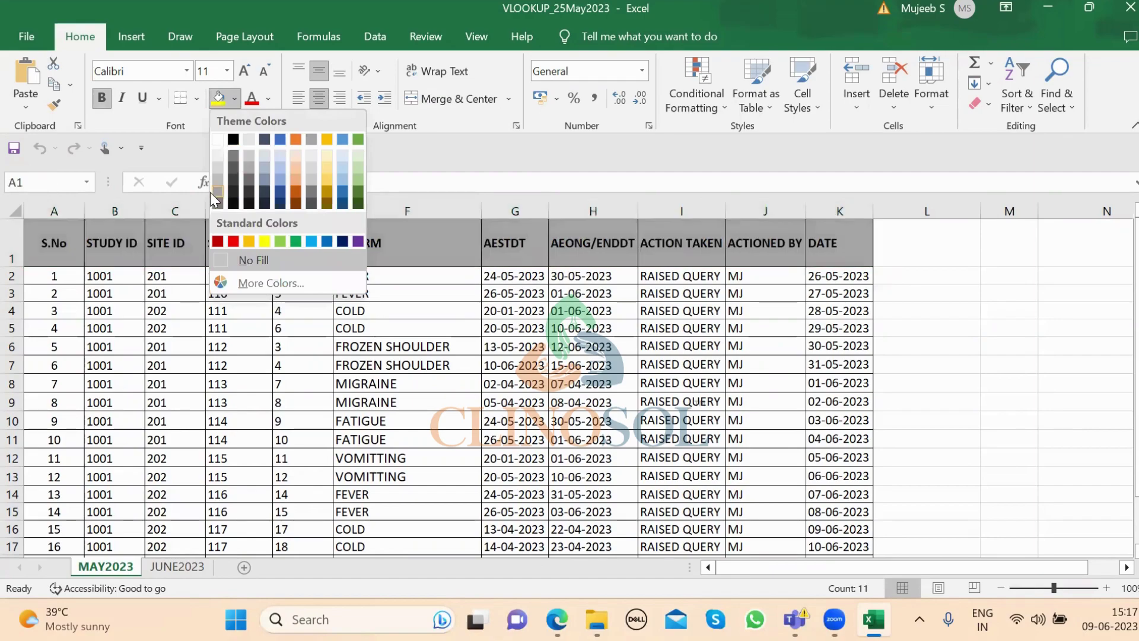
click(219, 179)
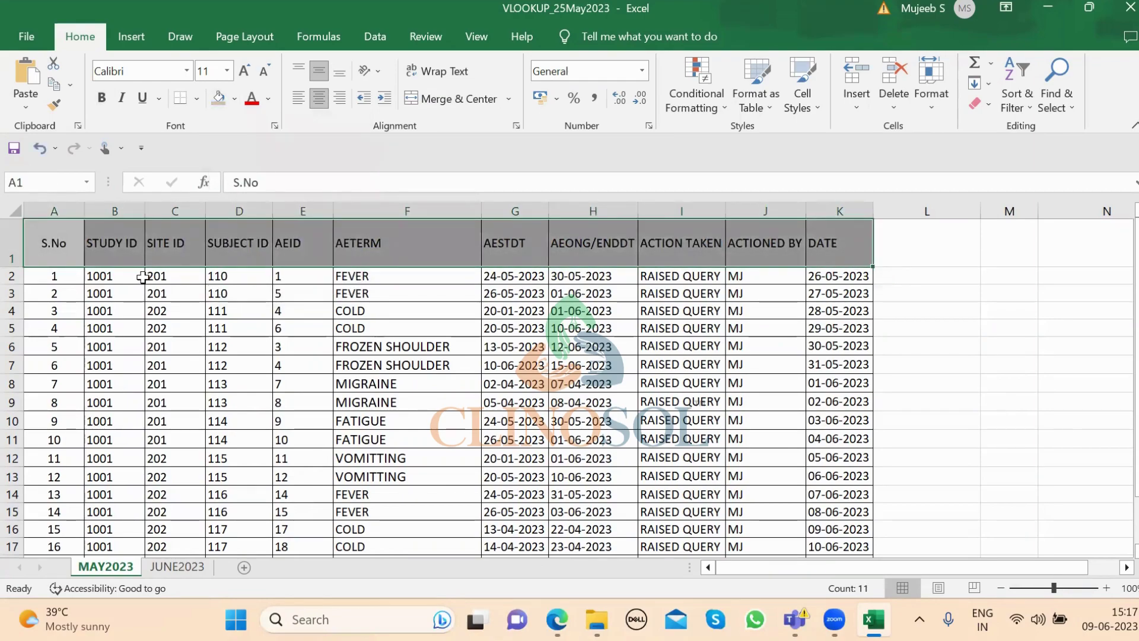
Select the SUBJECT ID entries D2:D21 to review which subjects the May listing covers.
click(111, 276)
key(Right)
key(Right)
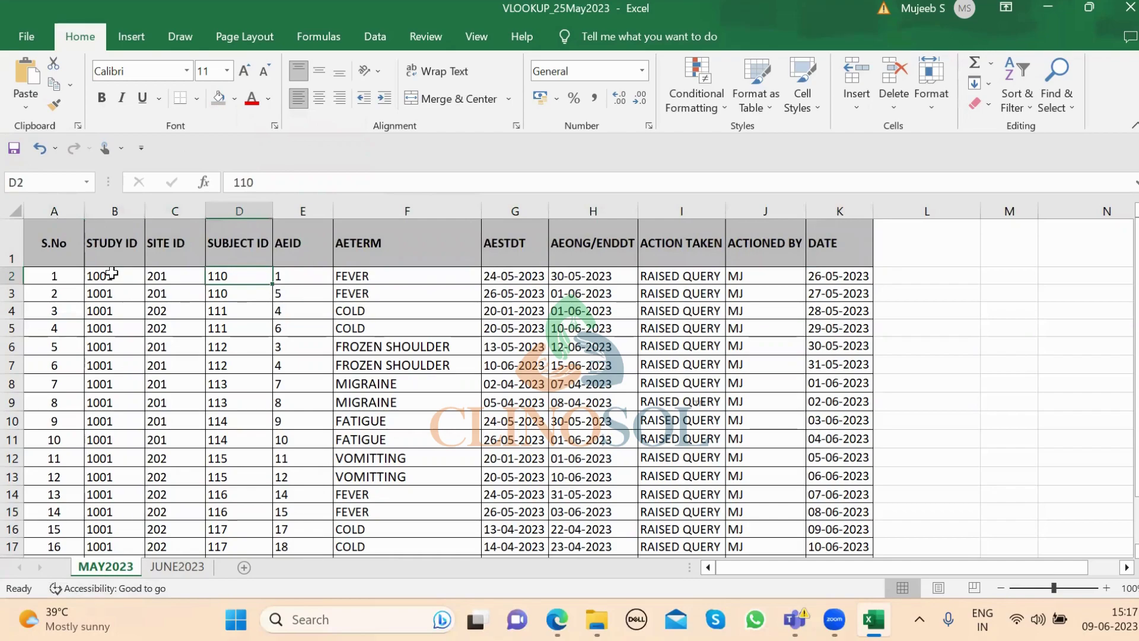
key(shift+Down)
key(shift+Down)
key(shift+Down)
key(shift+Down)
key(shift+Down)
key(shift+Down)
key(shift+Down)
key(shift+Down)
key(shift+Down)
key(shift+Down)
key(shift+Down)
key(shift+Down)
key(shift+Down)
key(shift+Down)
key(shift+Down)
key(shift+Down)
key(shift+Down)
key(shift+Down)
key(shift+Down)
key(shift+Down)
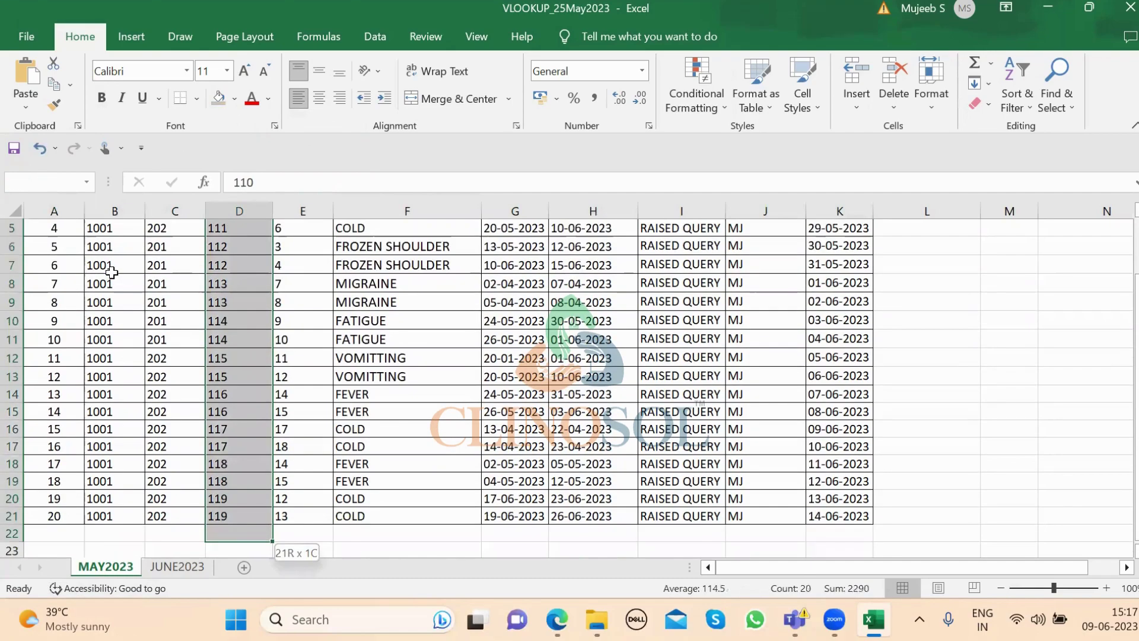
key(shift+Up)
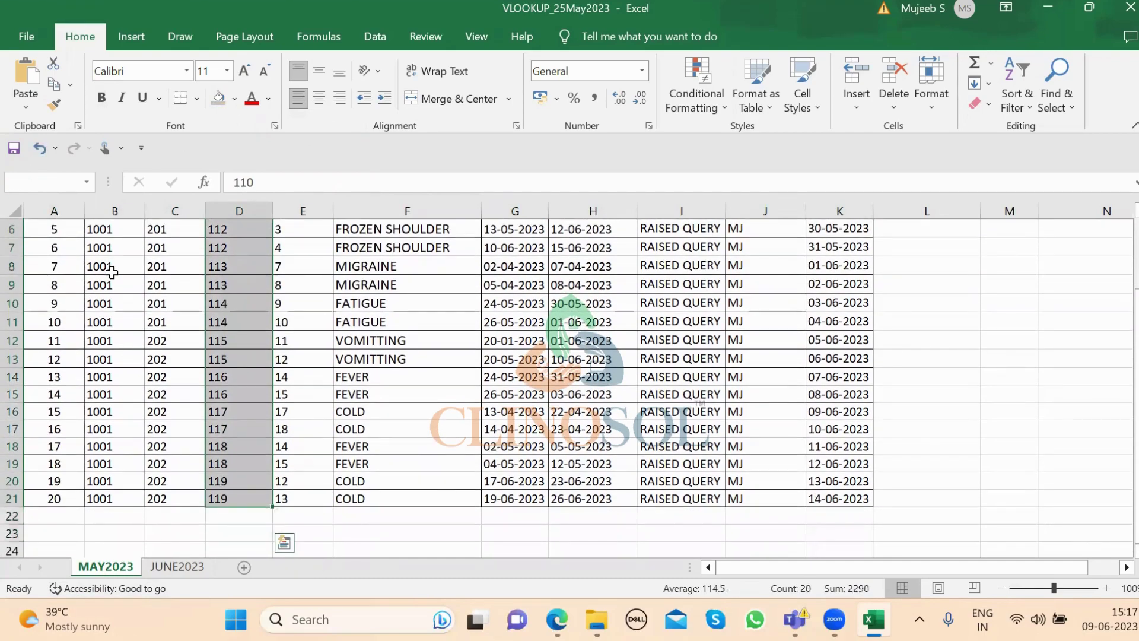
scroll(111, 271, up, 2)
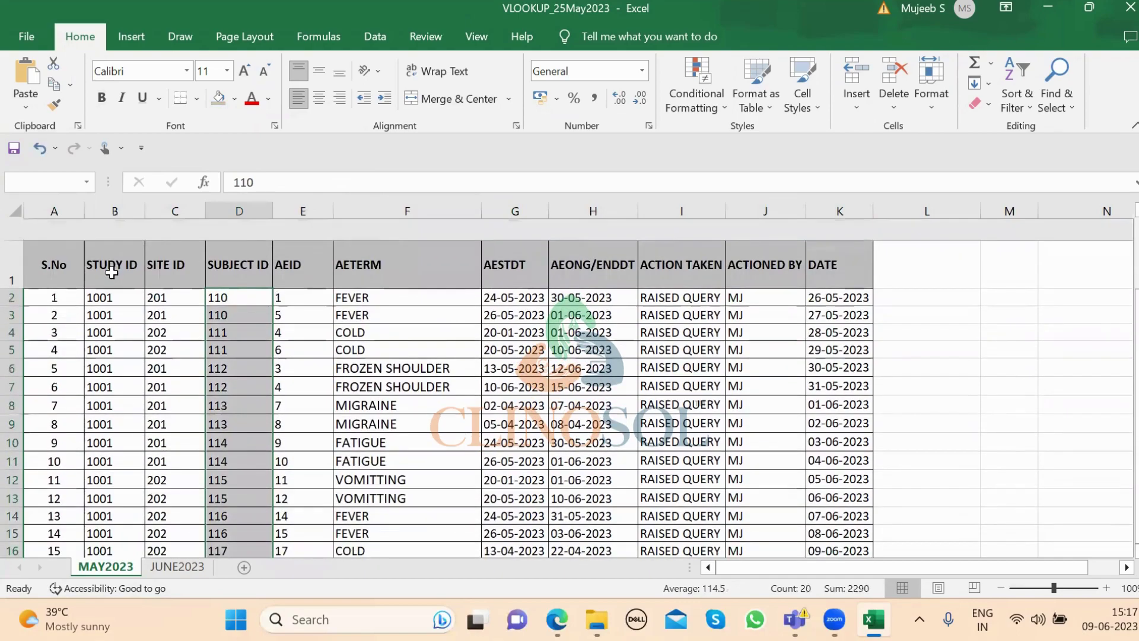
Examine the AEID, AETERM and start and end dates of the first two May records.
click(296, 275)
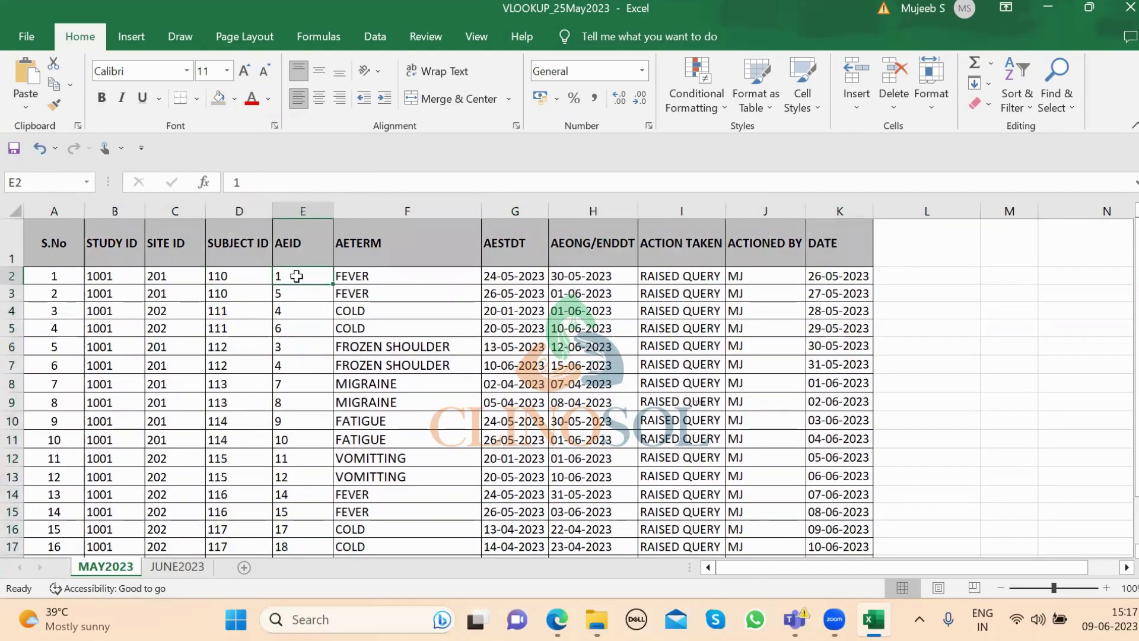
key(Right)
key(Right)
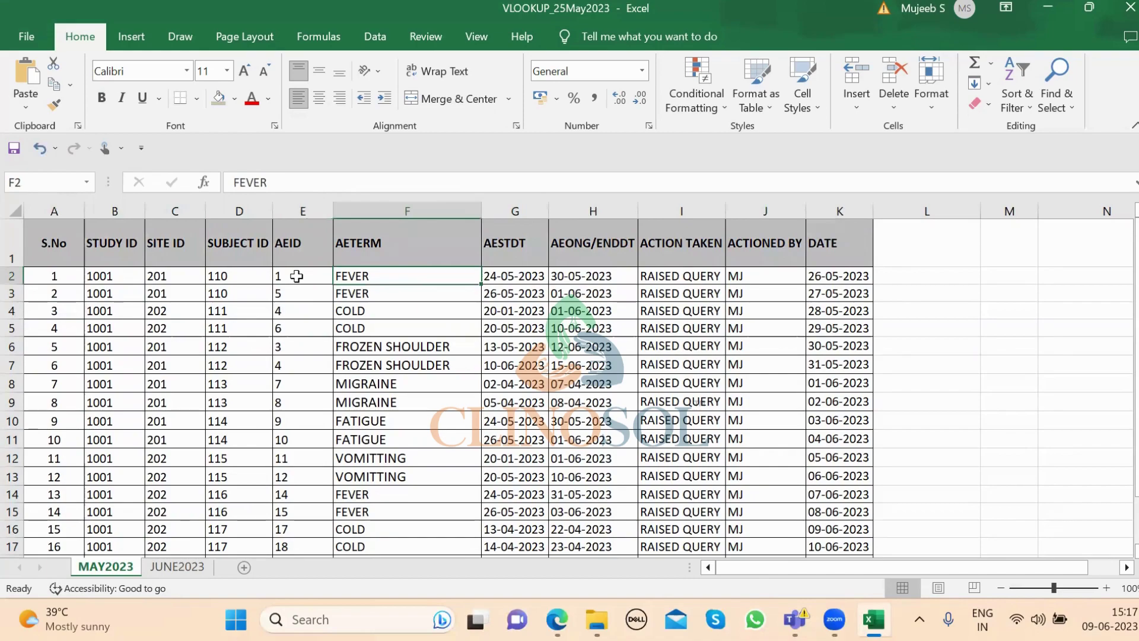
key(shift+Right)
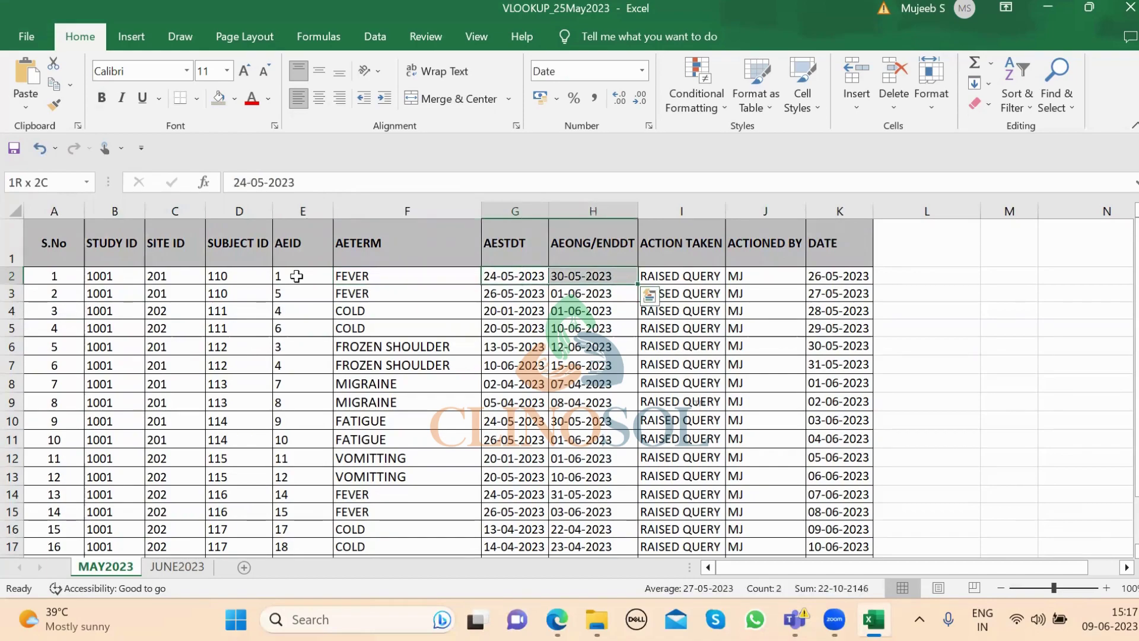
click(296, 293)
key(Right)
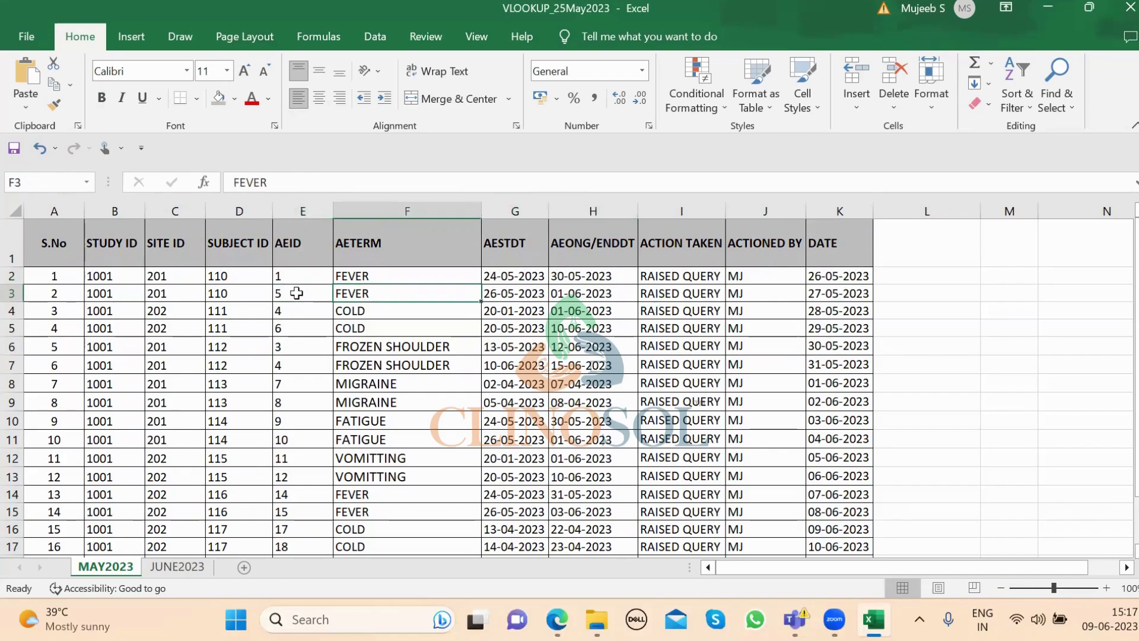
key(shift+Right)
key(shift+Right)
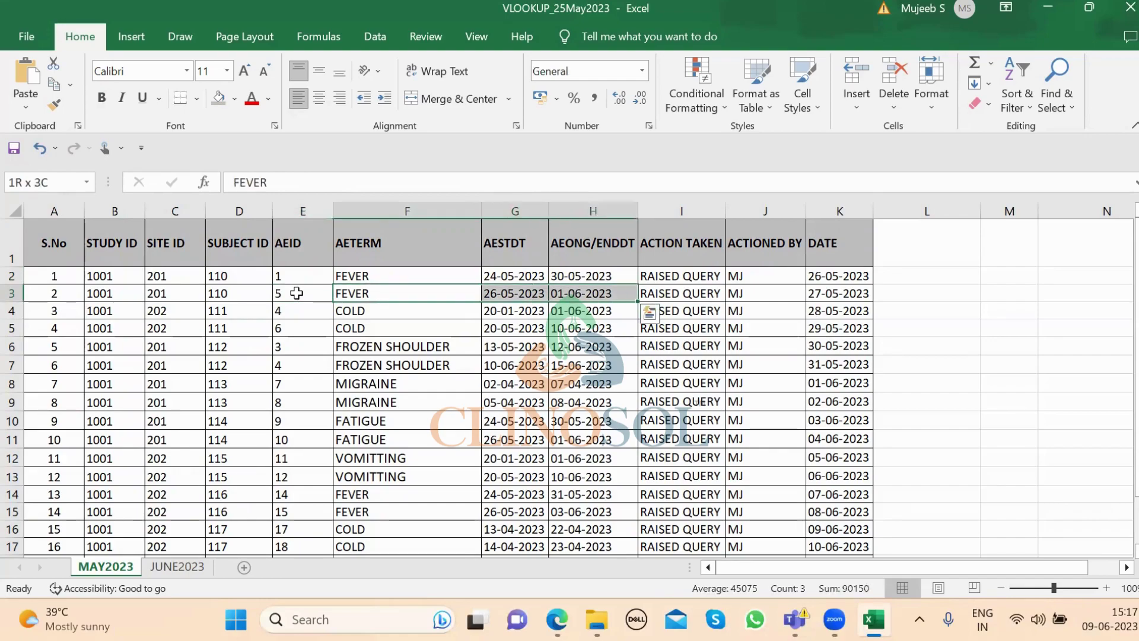
Compare the AEID entries of subjects 110 and 111 in the May listing.
click(226, 272)
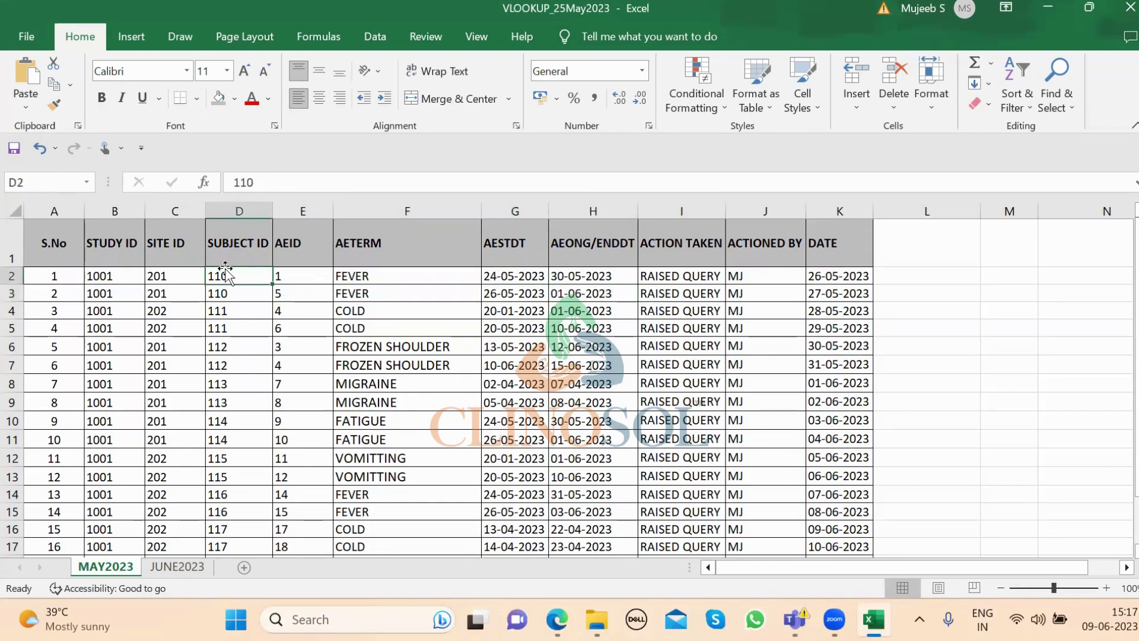
click(283, 273)
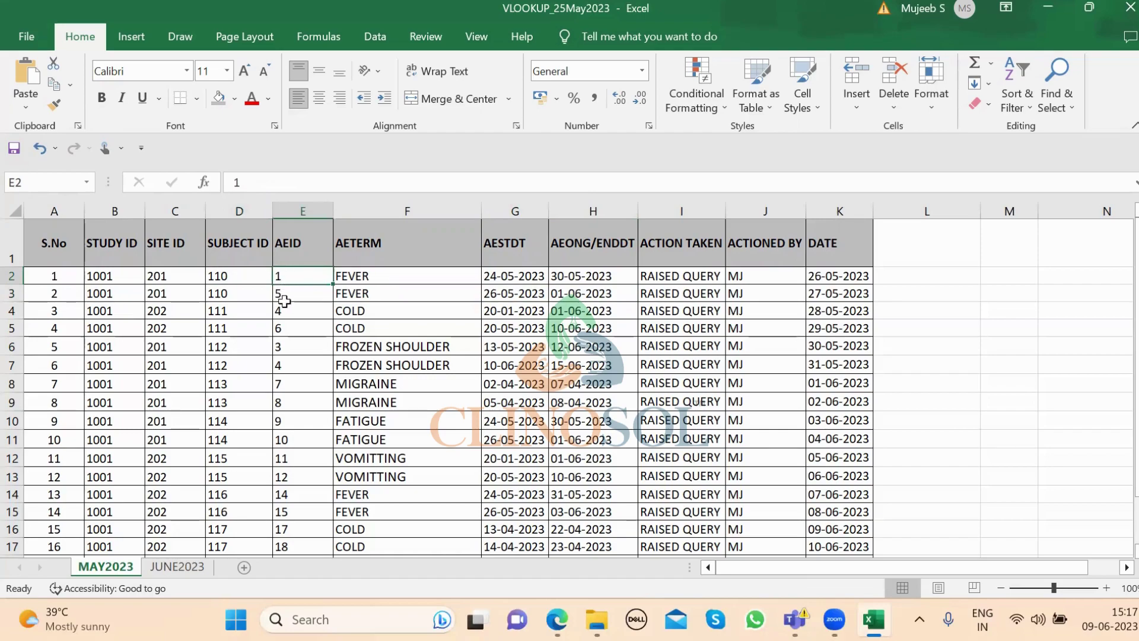
click(279, 293)
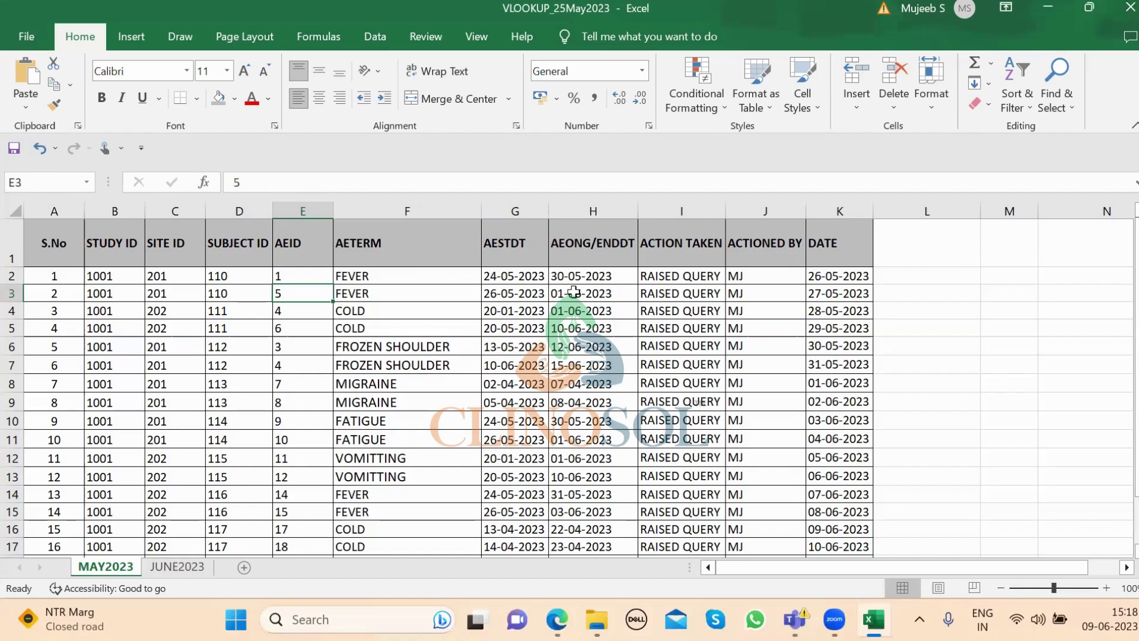
click(217, 310)
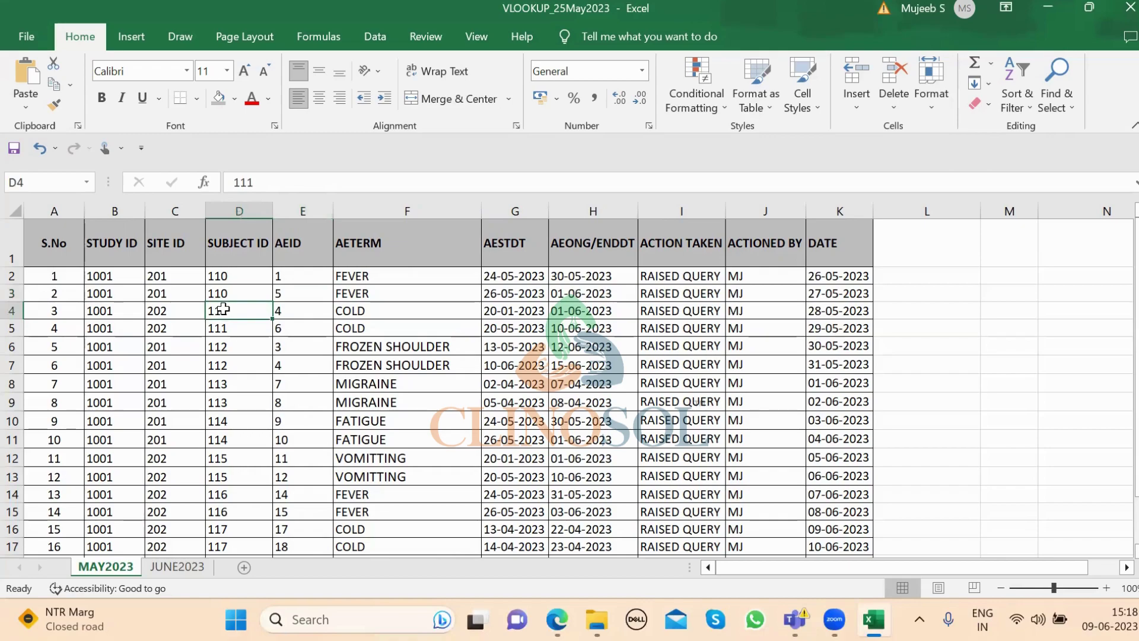
click(288, 311)
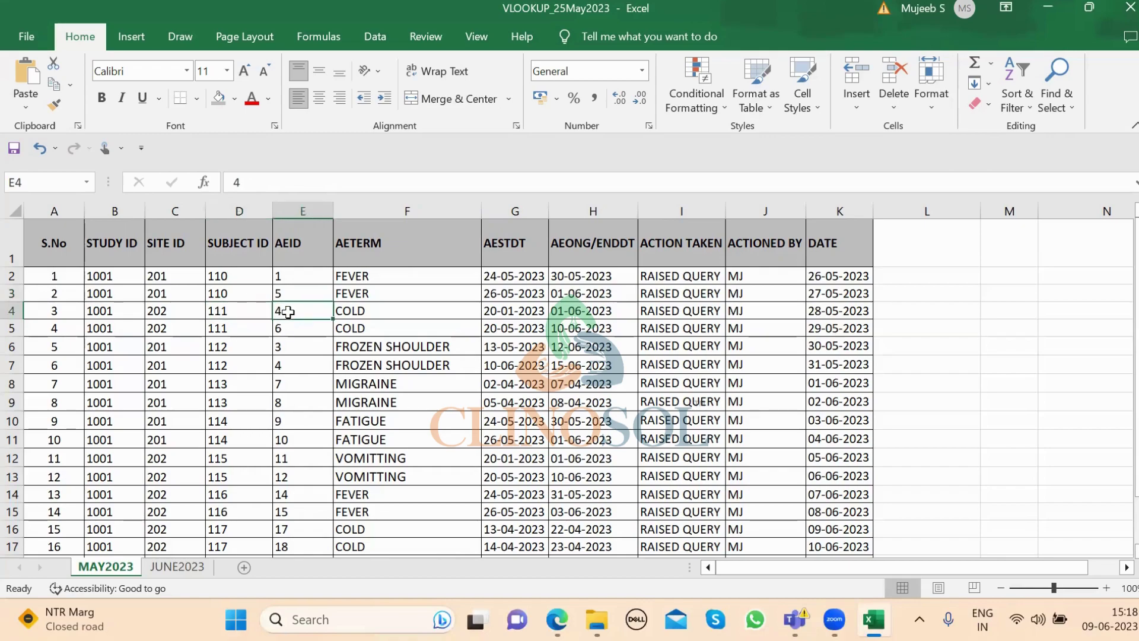
click(288, 329)
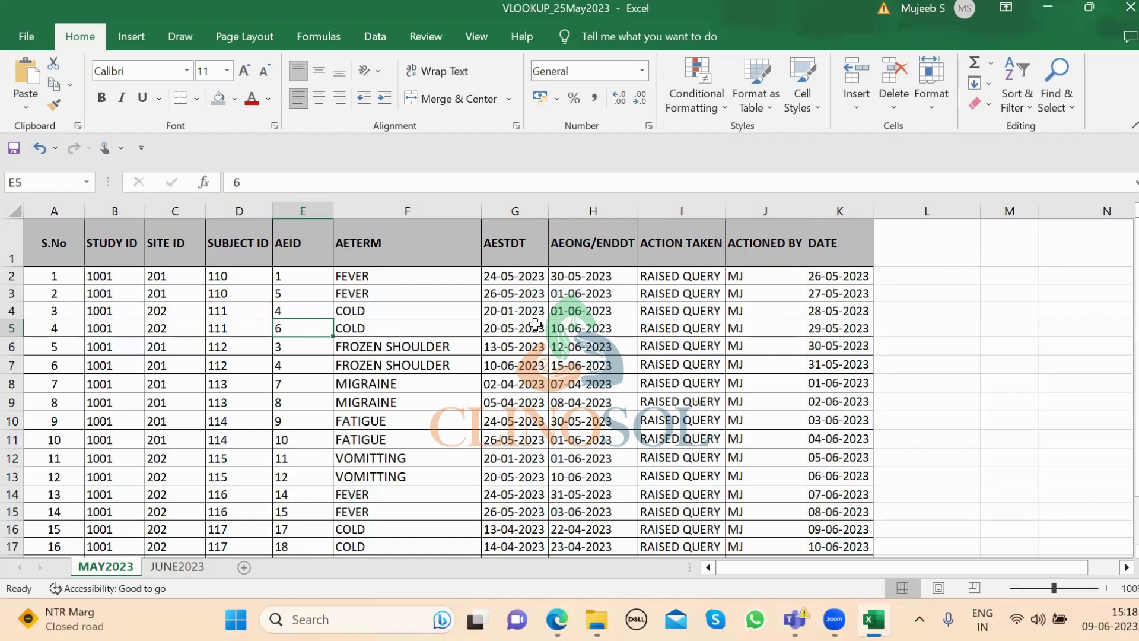
Check the ACTION TAKEN, ACTIONED BY and DATE columns of the May listing.
click(675, 304)
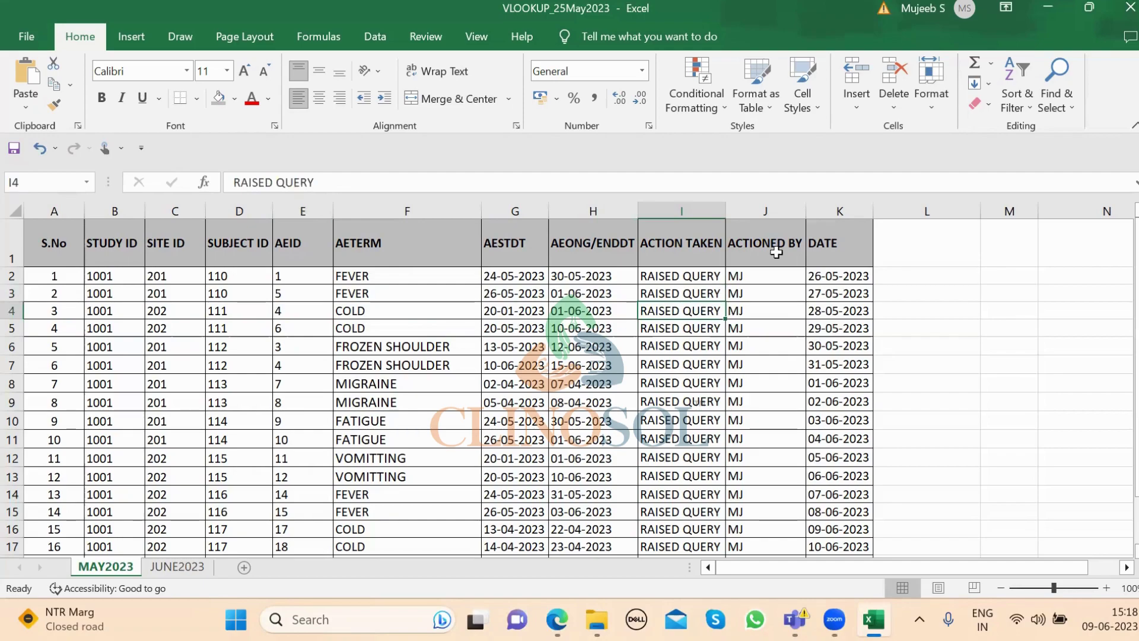
click(754, 344)
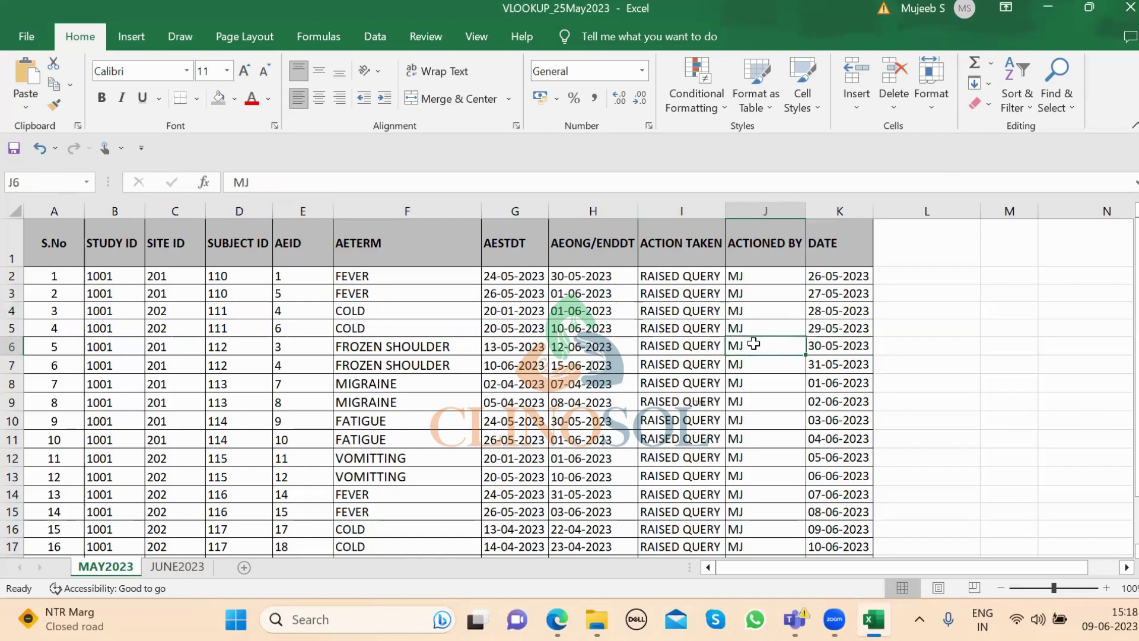
click(820, 346)
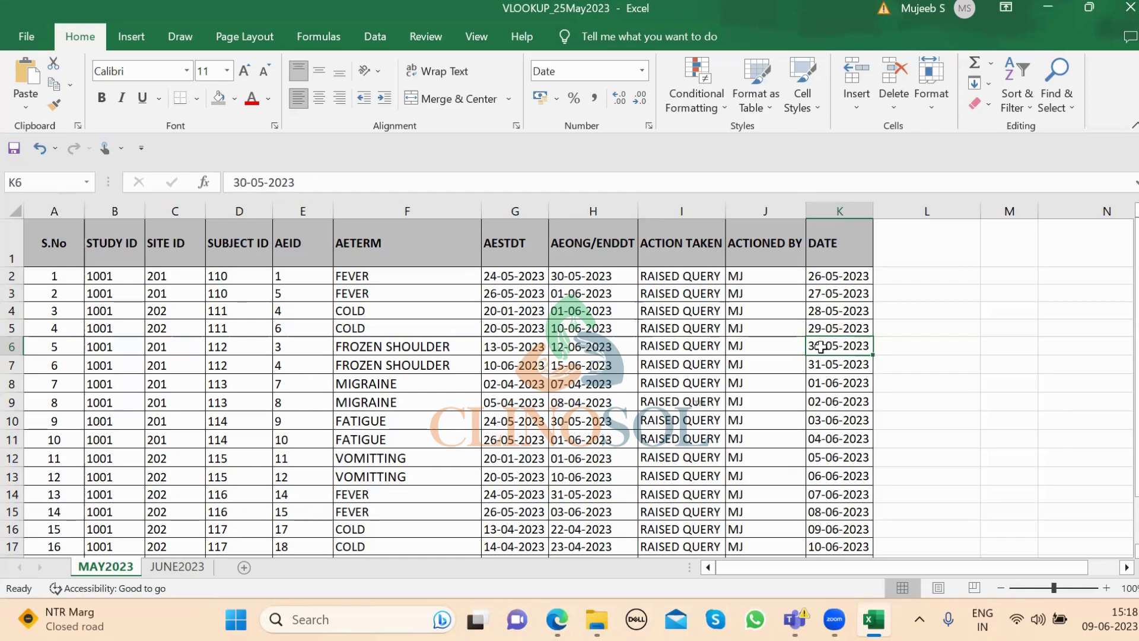
Select the ACTION TAKEN entries I2:I21 to review the action recorded for every May record.
click(206, 256)
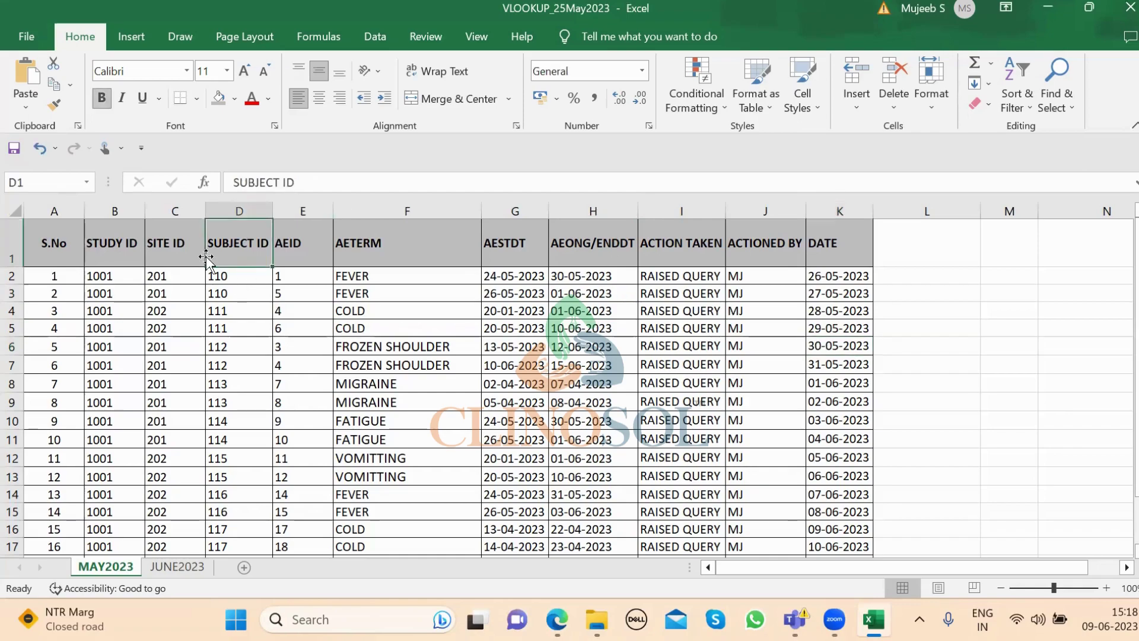
key(Right)
key(Down)
key(Down)
key(Right)
key(Right)
key(Right)
key(Right)
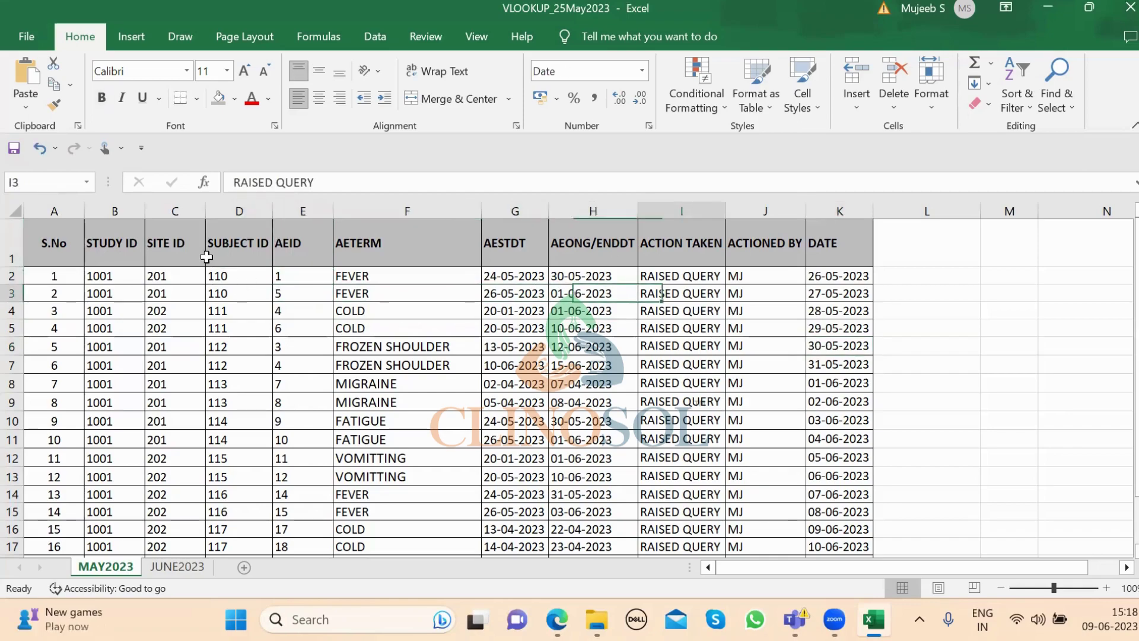
key(Up)
key(shift+Down)
key(shift+Down)
key(shift+Down)
key(shift+Down)
key(shift+Down)
key(shift+Down)
key(shift+Down)
key(shift+Down)
key(shift+Down)
key(shift+Down)
key(shift+Down)
key(shift+Down)
key(shift+Down)
key(shift+Down)
key(shift+Down)
key(shift+Down)
key(shift+Down)
key(shift+Down)
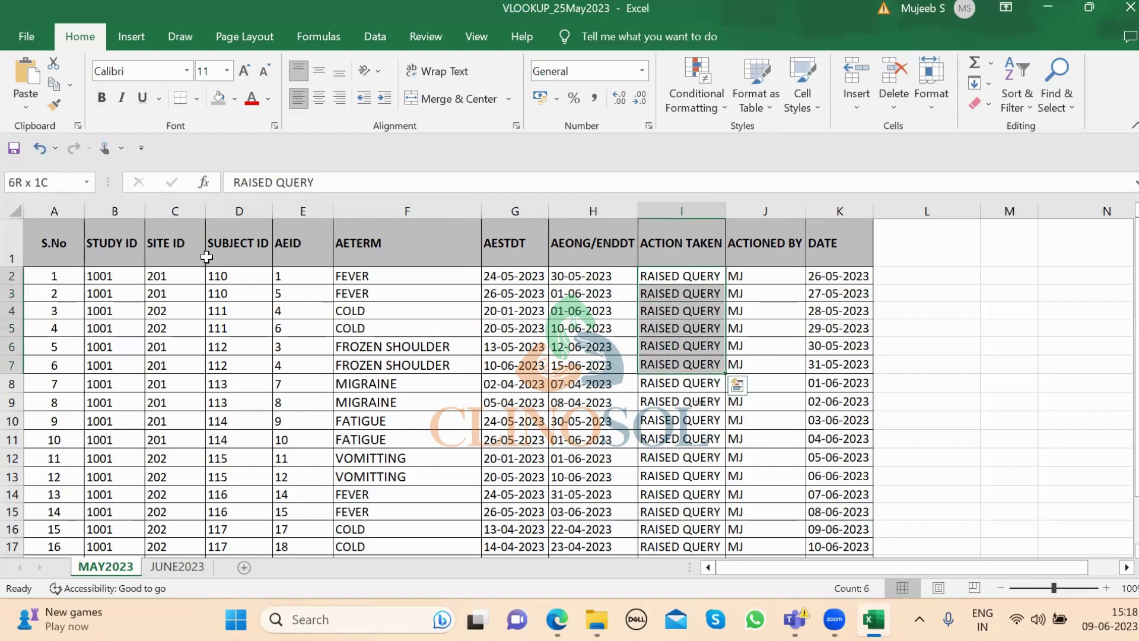
key(shift+Down)
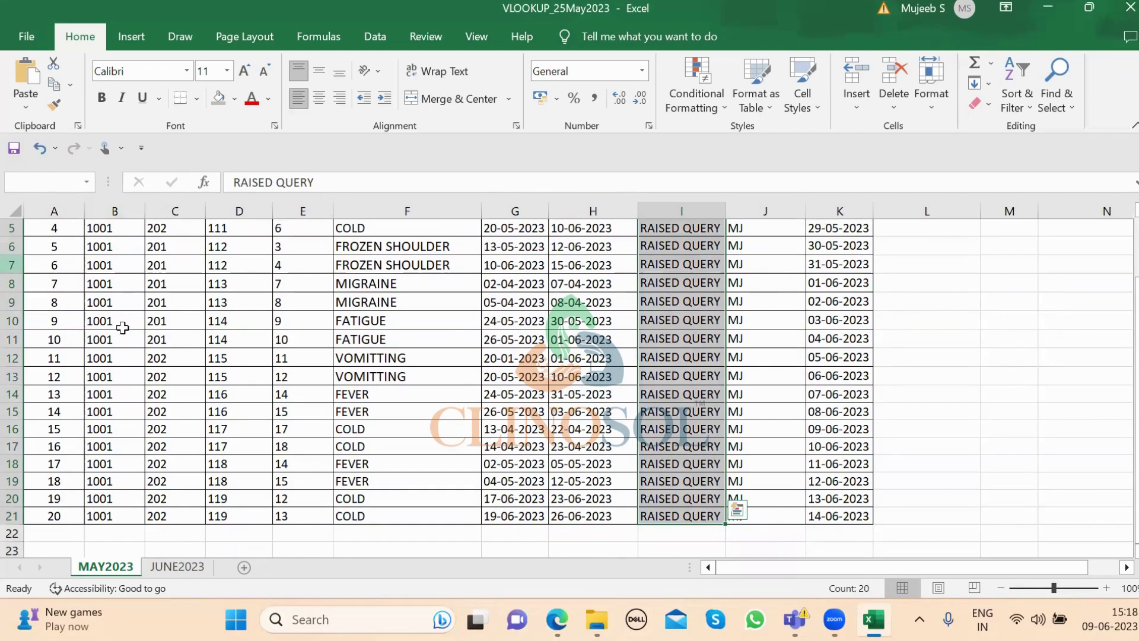
Examine the AEID, AETERM and start and end dates of subject 115's two records.
click(235, 354)
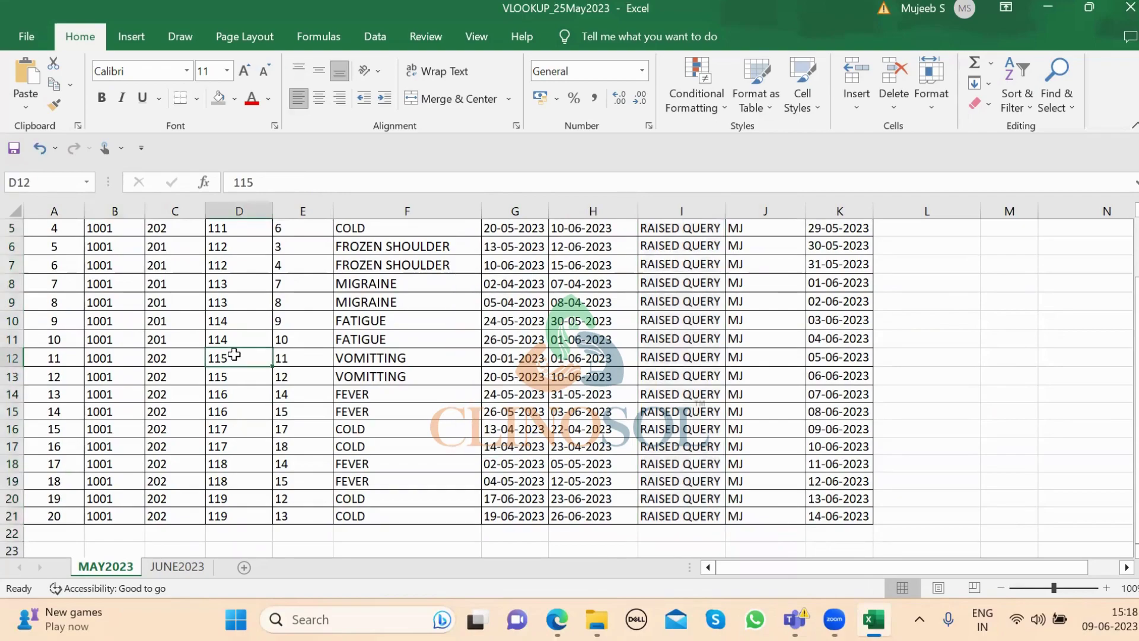
key(shift+Down)
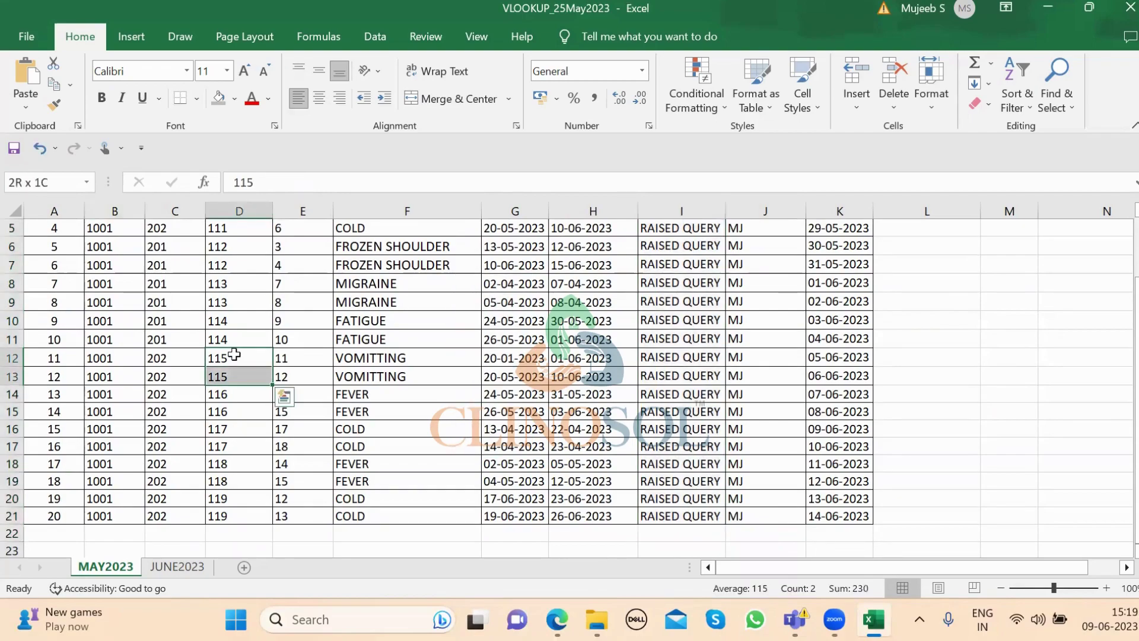
key(Right)
key(shift+Down)
key(Right)
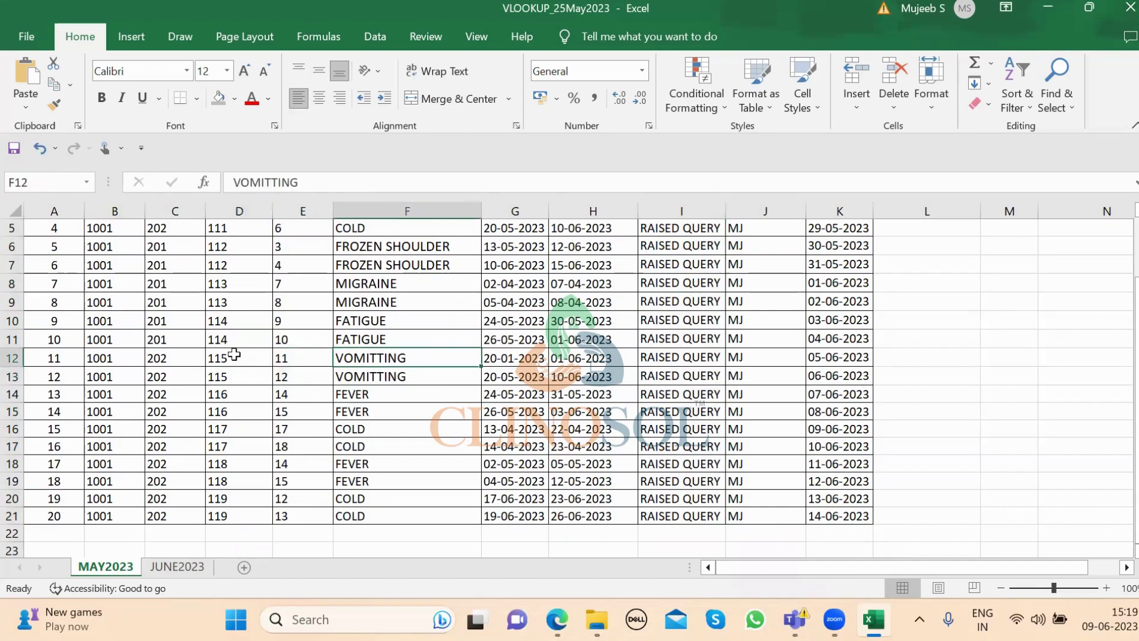
key(shift+Down)
key(Right)
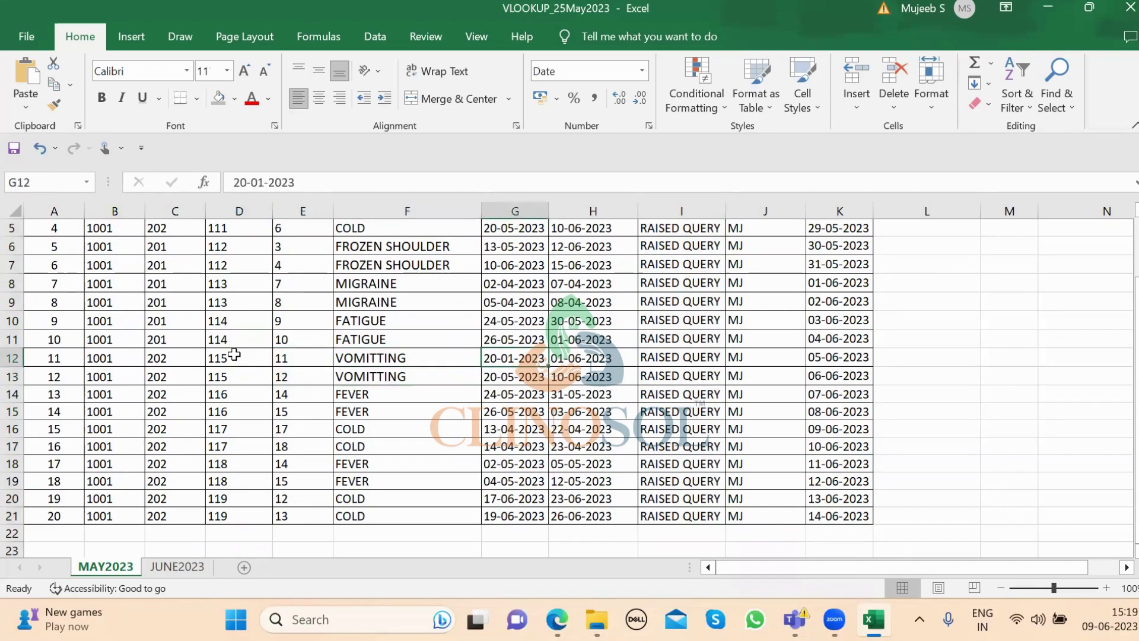
key(shift+Right)
key(shift+Down)
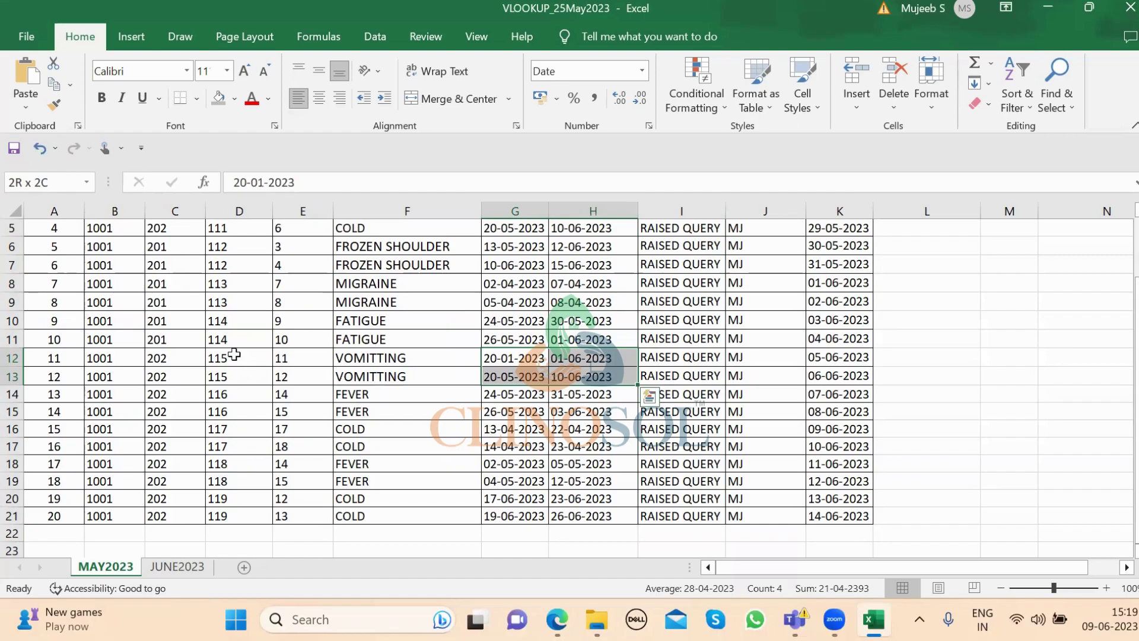
Go through the ACTION TAKEN column from row 13 up to its header cell I1.
click(707, 370)
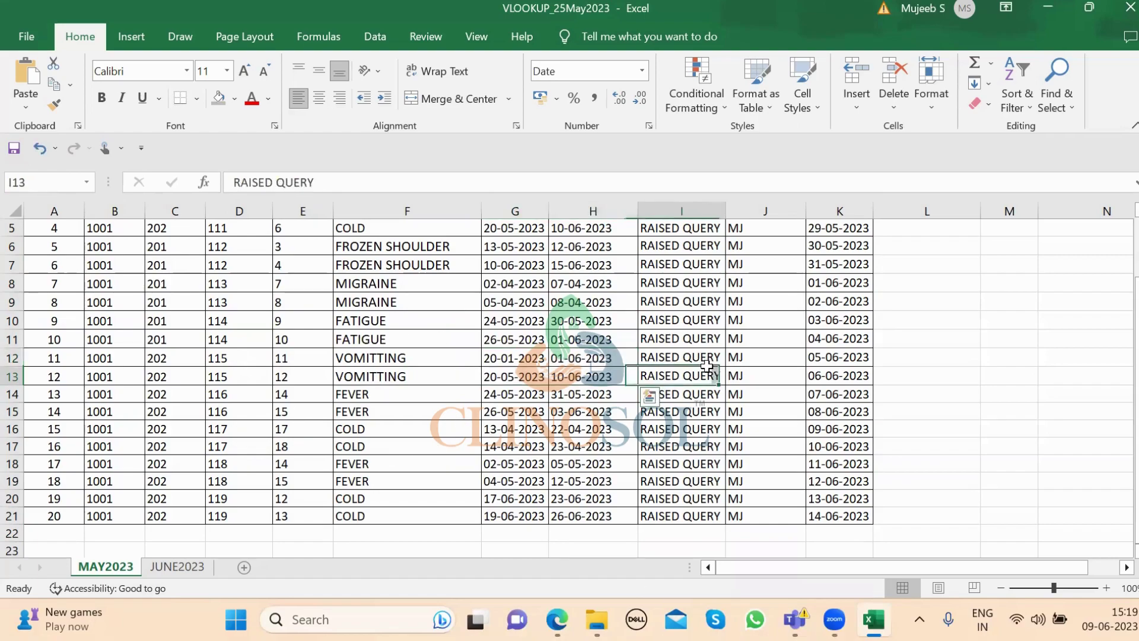
key(Up)
key(Up)
key(Up)
key(Up)
key(Up)
key(Up)
key(Up)
key(Up)
key(Up)
key(Up)
key(Up)
key(Up)
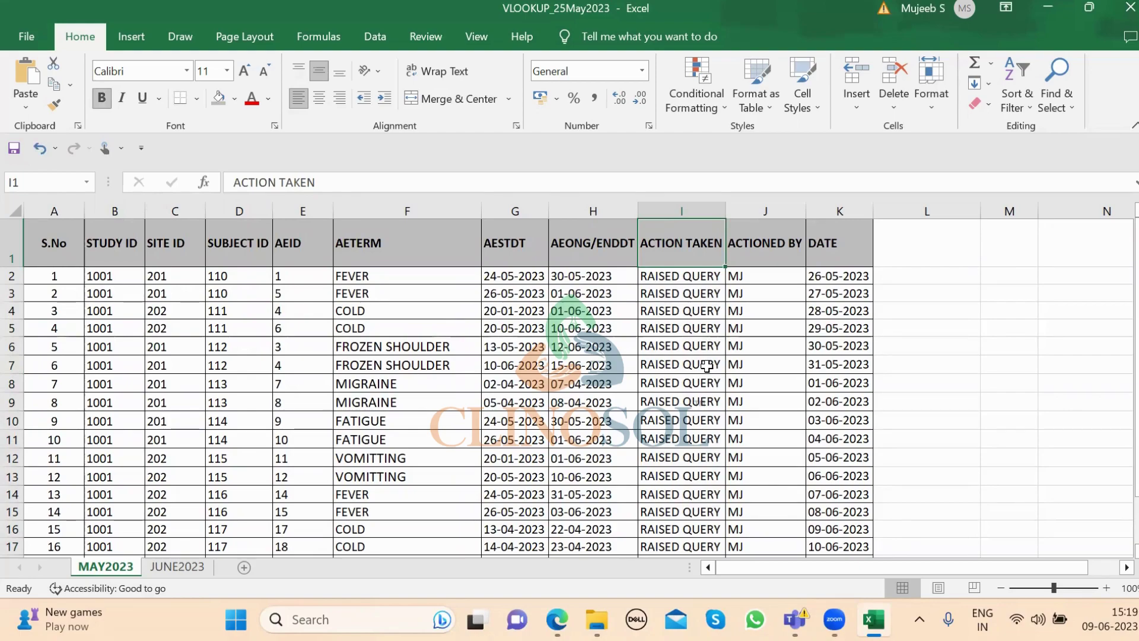
Switch to the JUNE2023 sheet and show the start of its listing.
click(173, 569)
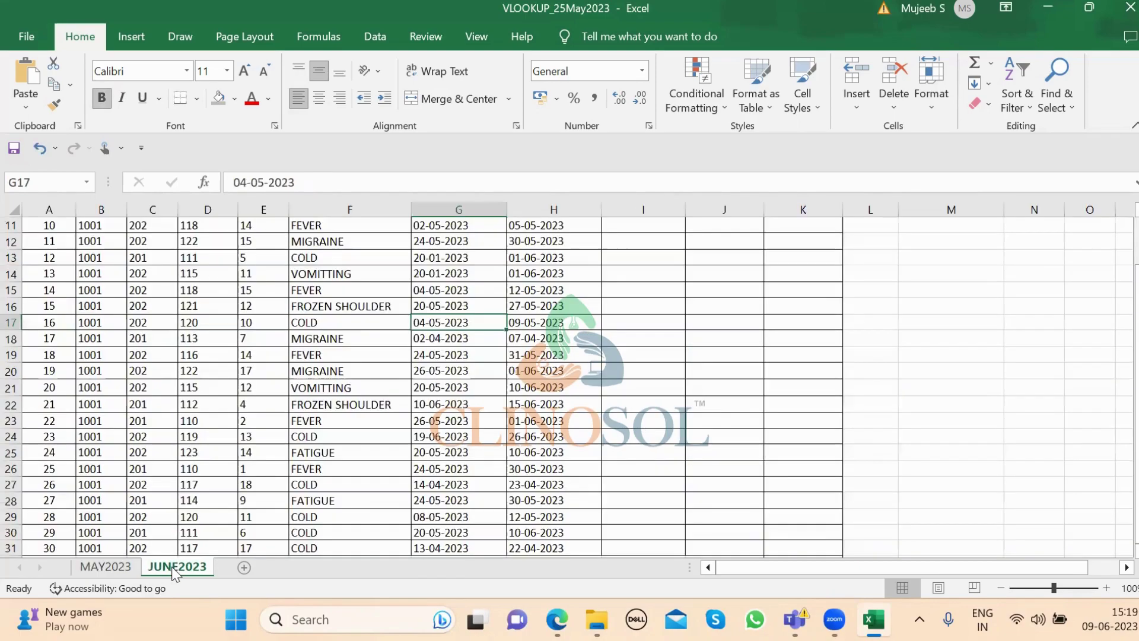
scroll(564, 418, up, 1)
scroll(563, 418, up, 3)
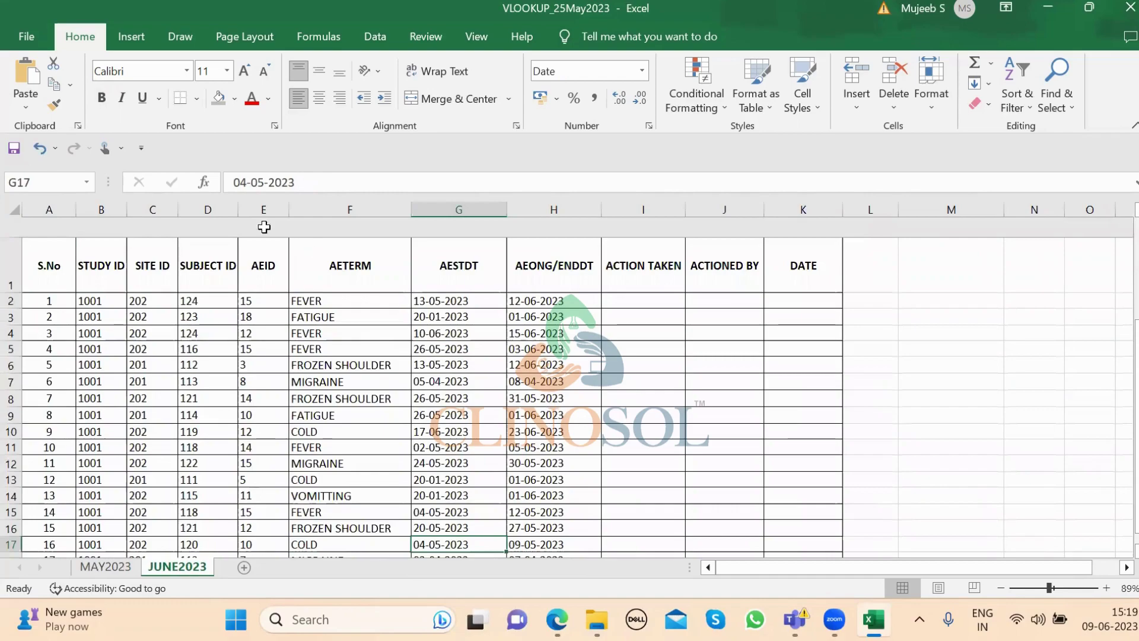
Shade the JUNE2023 header row A1:K1 with the current grey fill colour.
click(49, 245)
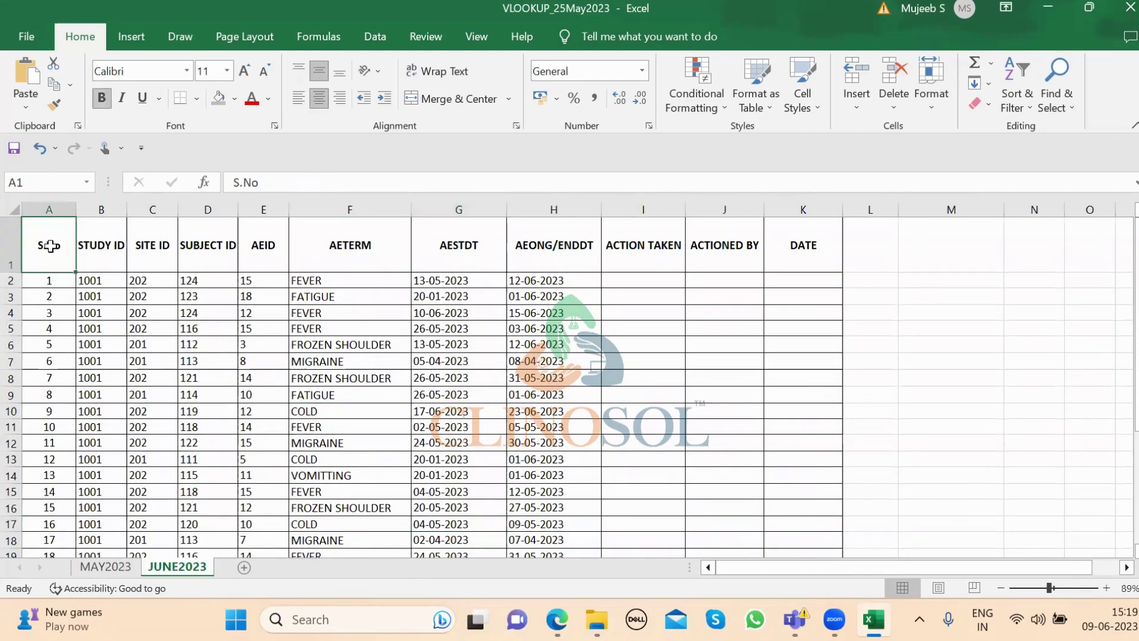
key(ctrl+shift+Right)
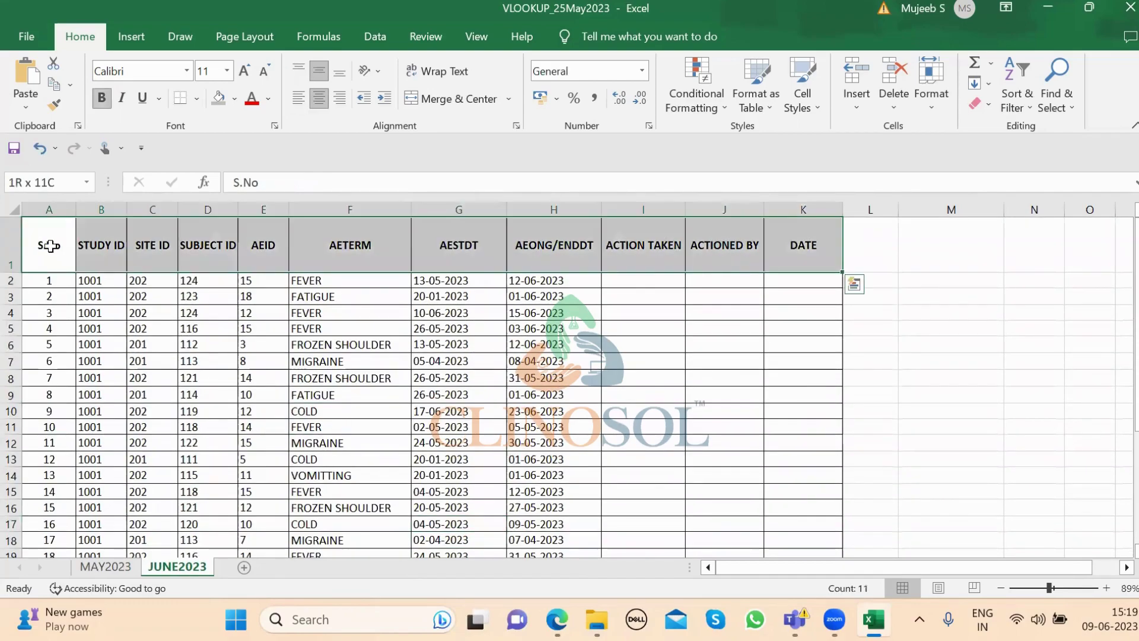
click(219, 99)
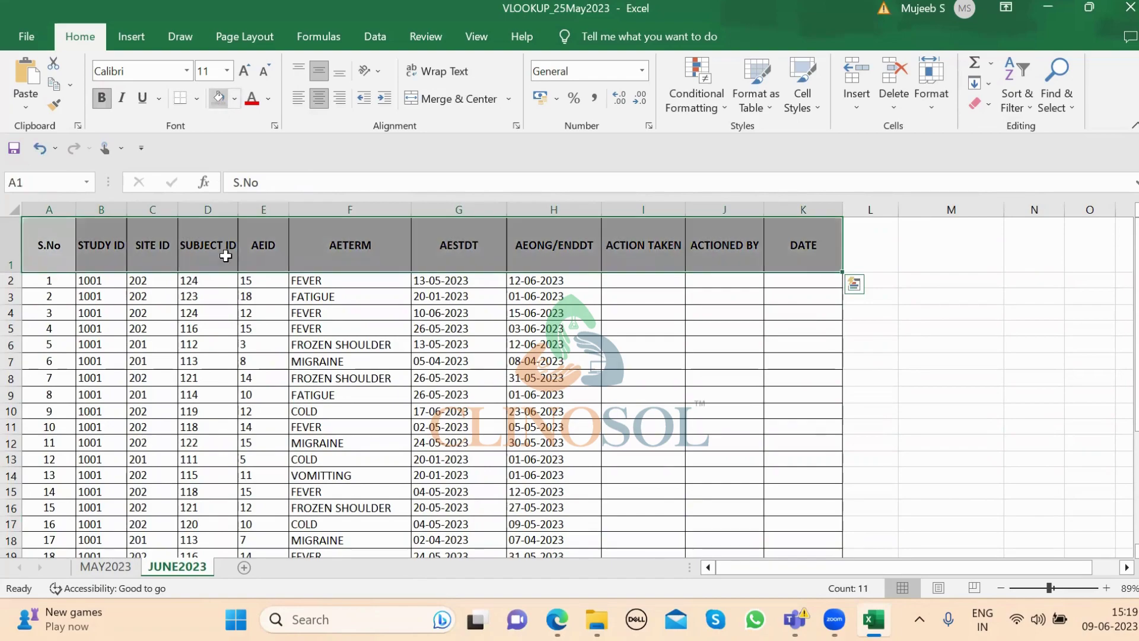
click(112, 282)
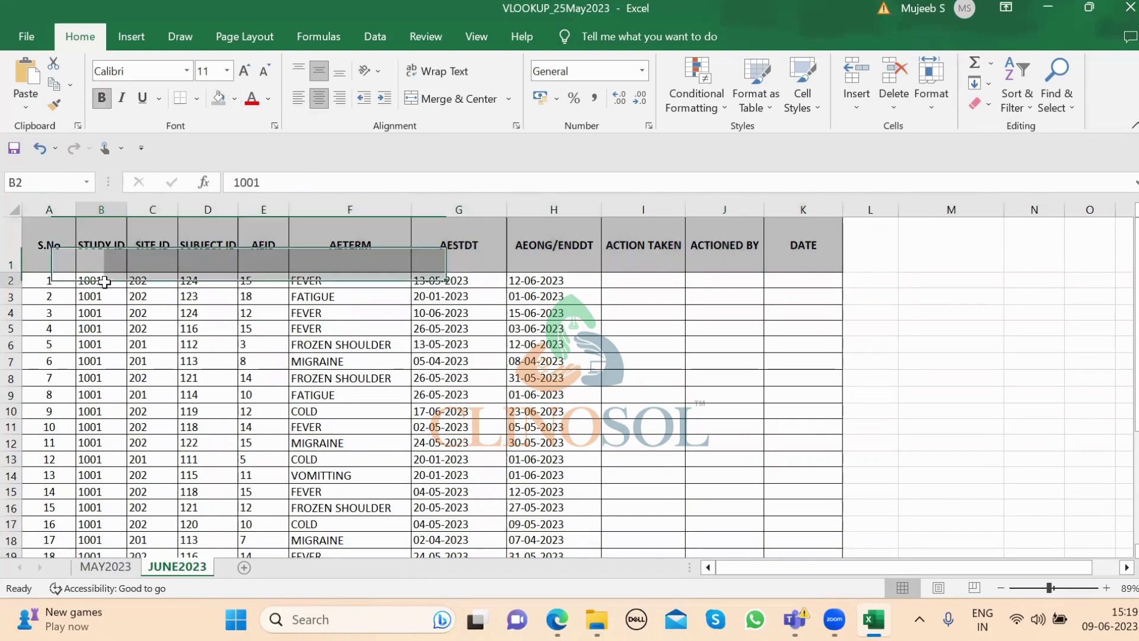
Select the SITE ID entries C2:C21 on the MAY2023 sheet to review the May records.
click(101, 567)
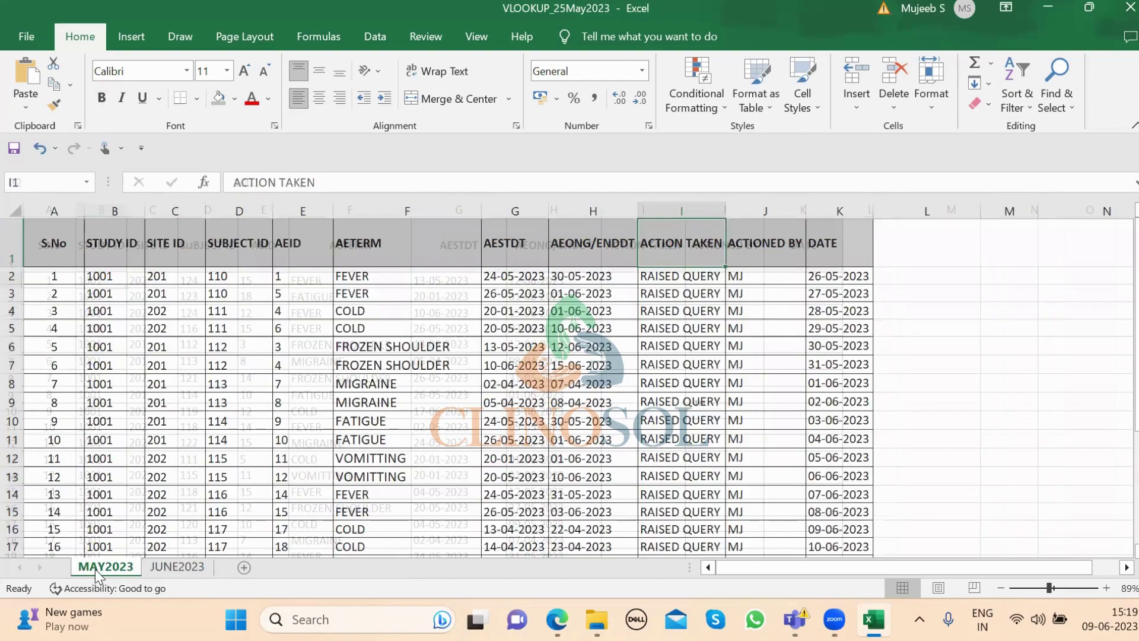
click(175, 274)
key(ctrl+shift+Down)
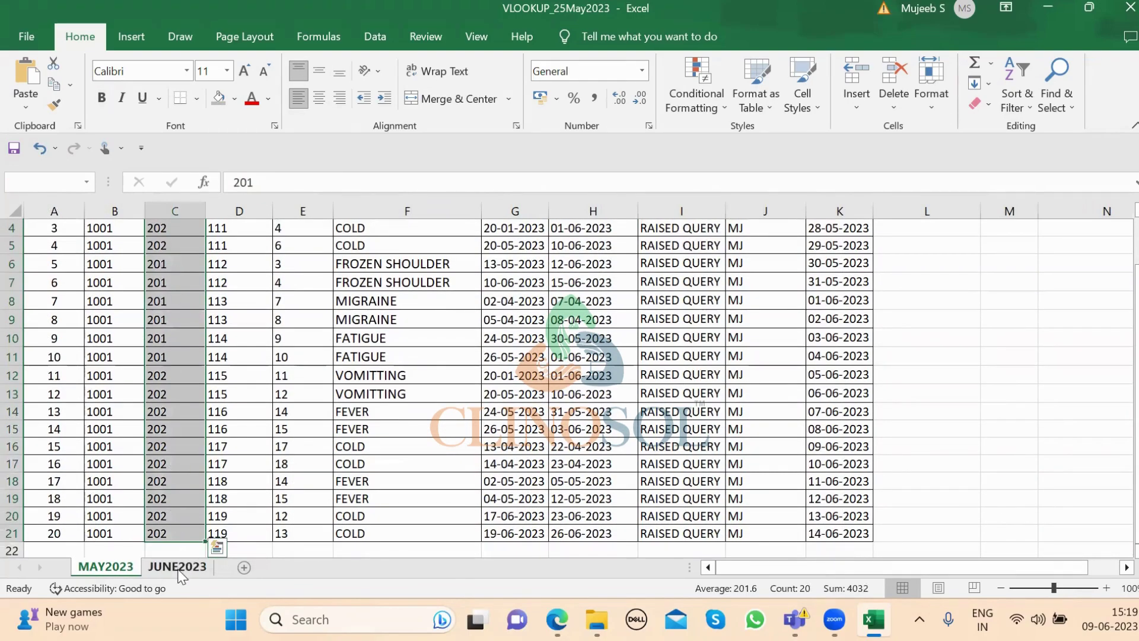
Select the SUBJECT ID entries D2:D31 on the JUNE2023 sheet and look through them back to the header.
click(178, 567)
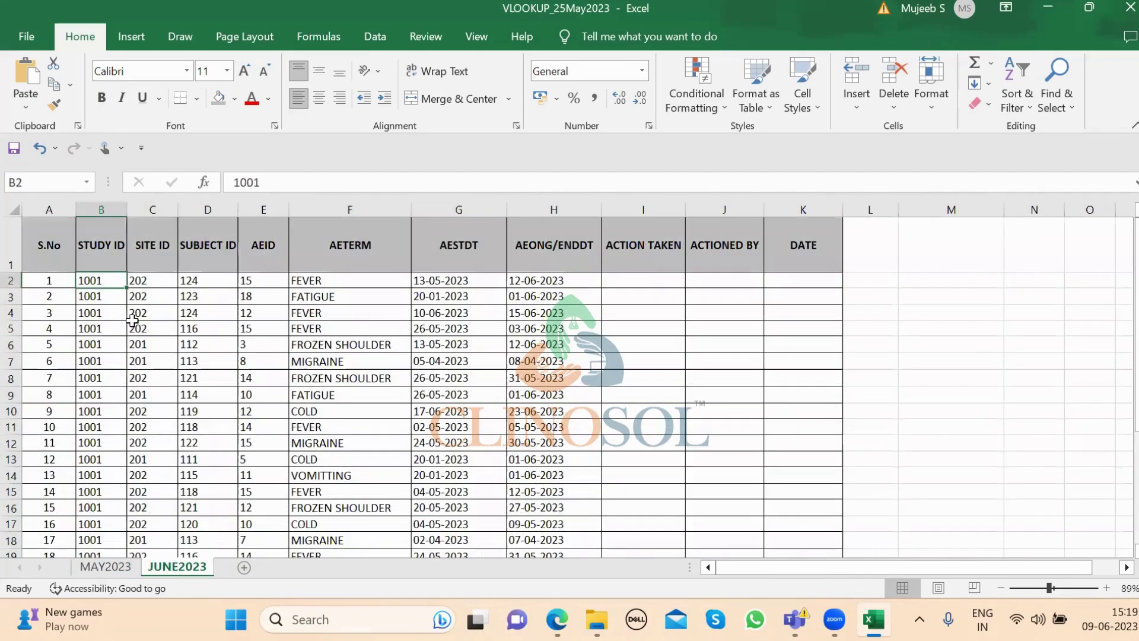
click(202, 281)
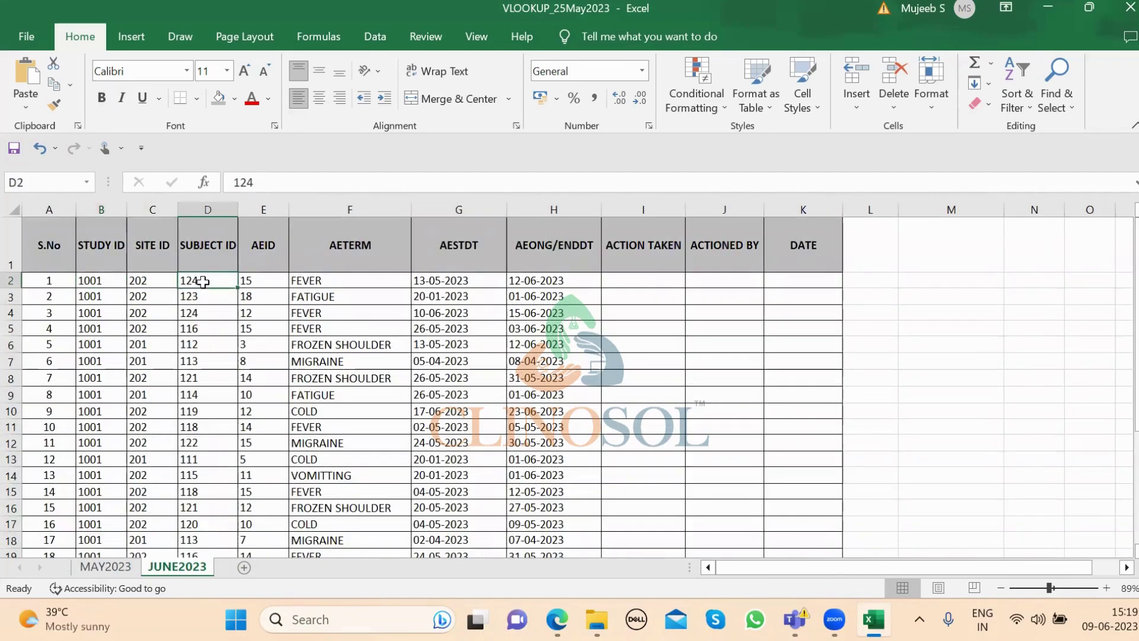
drag(203, 281, 203, 281)
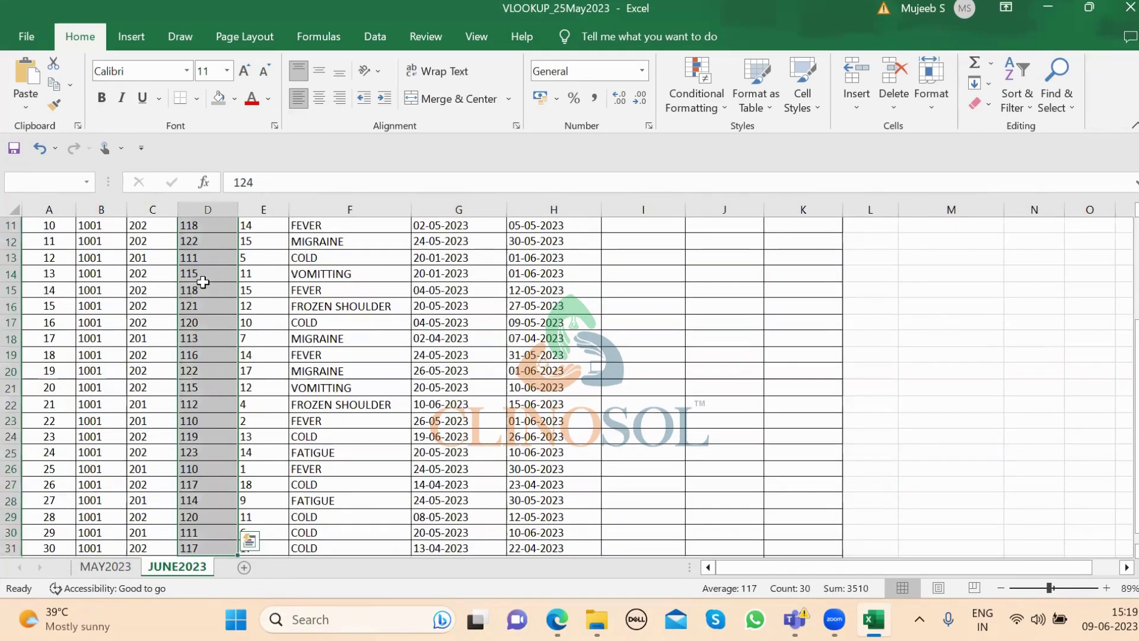
mouse_move(795, 617)
scroll(598, 397, up, 1)
scroll(598, 396, up, 4)
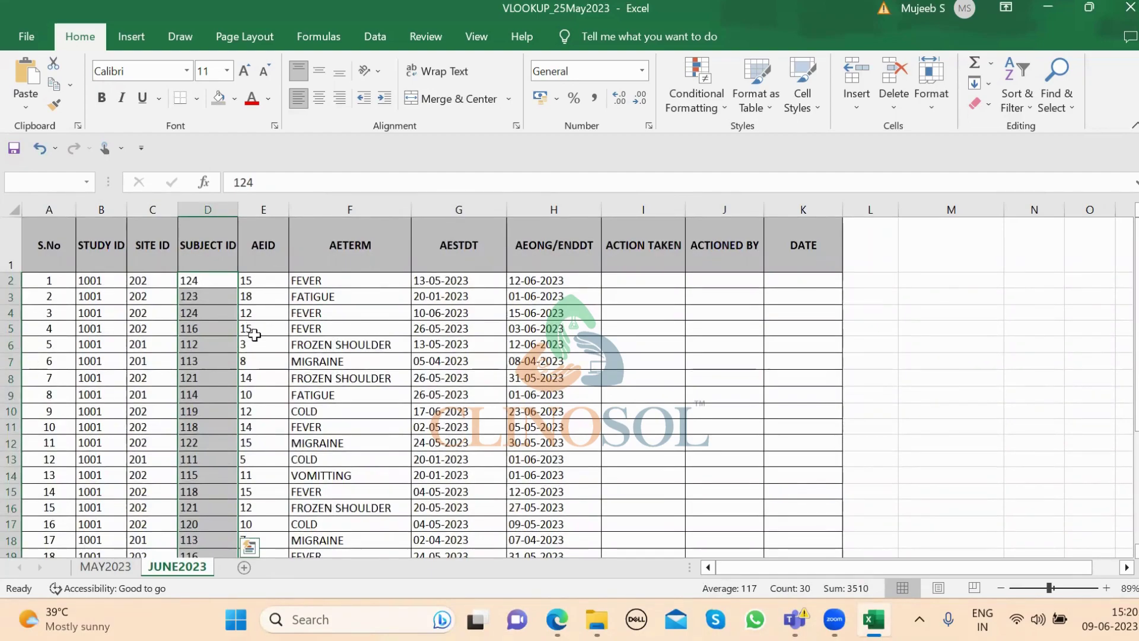
Return to the start of the MAY2023 listing and select its first SUBJECT ID entry, D2.
click(103, 563)
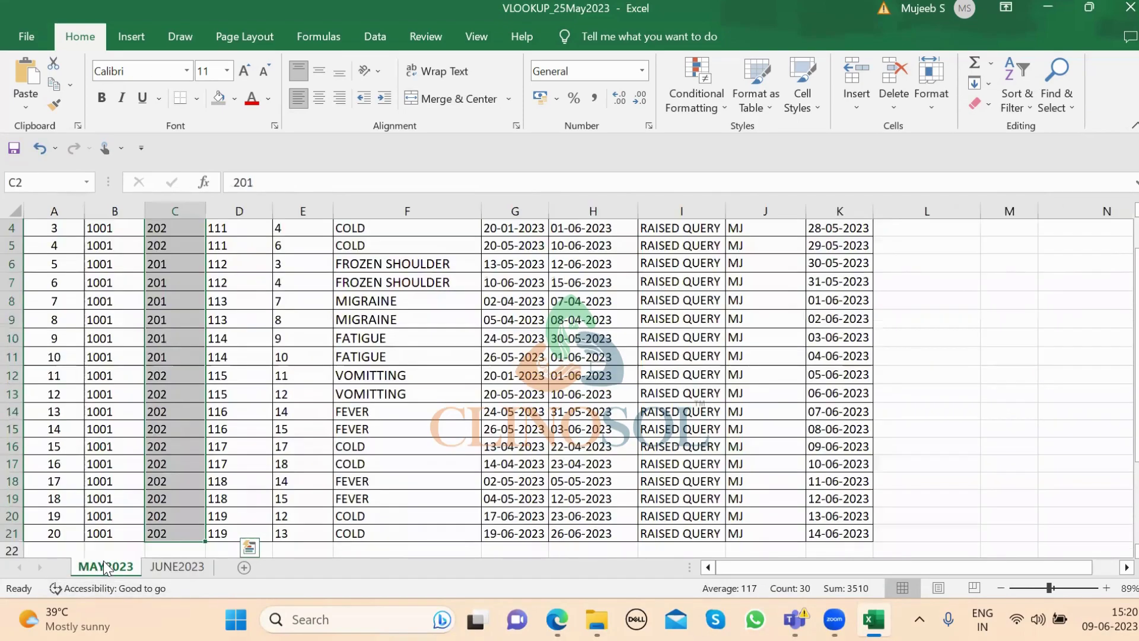
scroll(447, 265, up, 2)
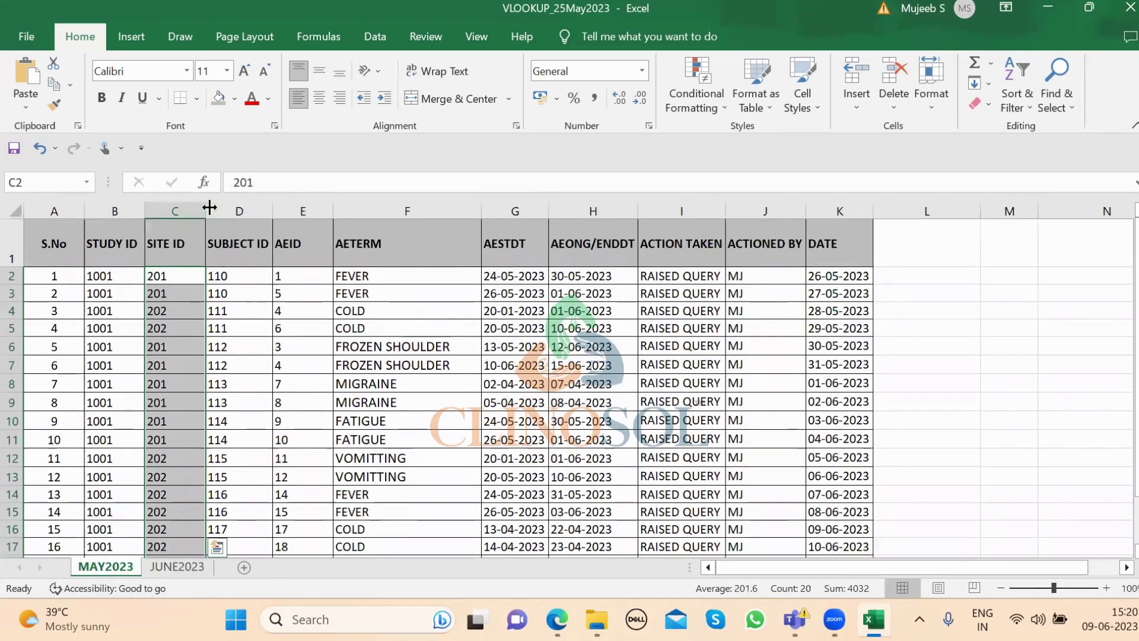
click(234, 282)
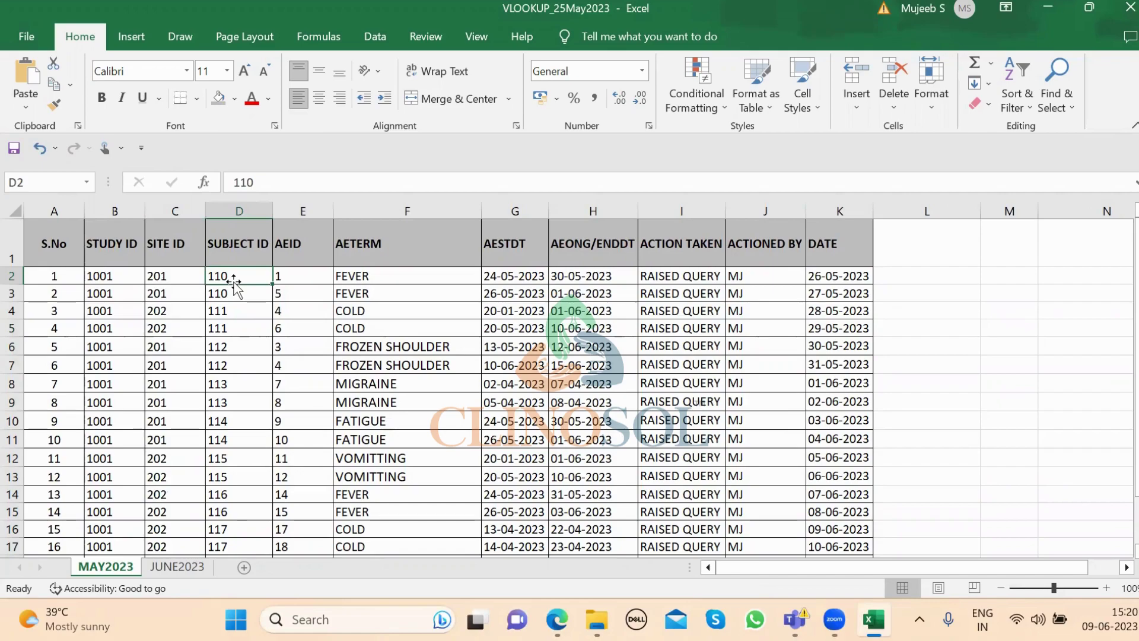
Find subject 111's records on the JUNE2023 sheet and highlight rows 13 and 30 together.
click(176, 566)
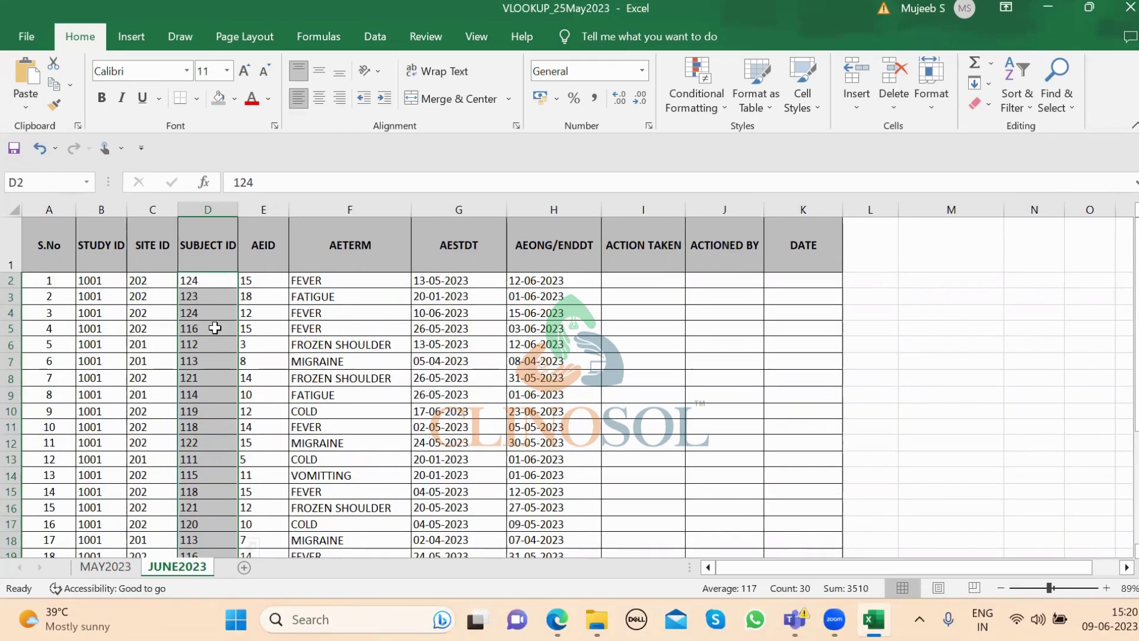
click(205, 458)
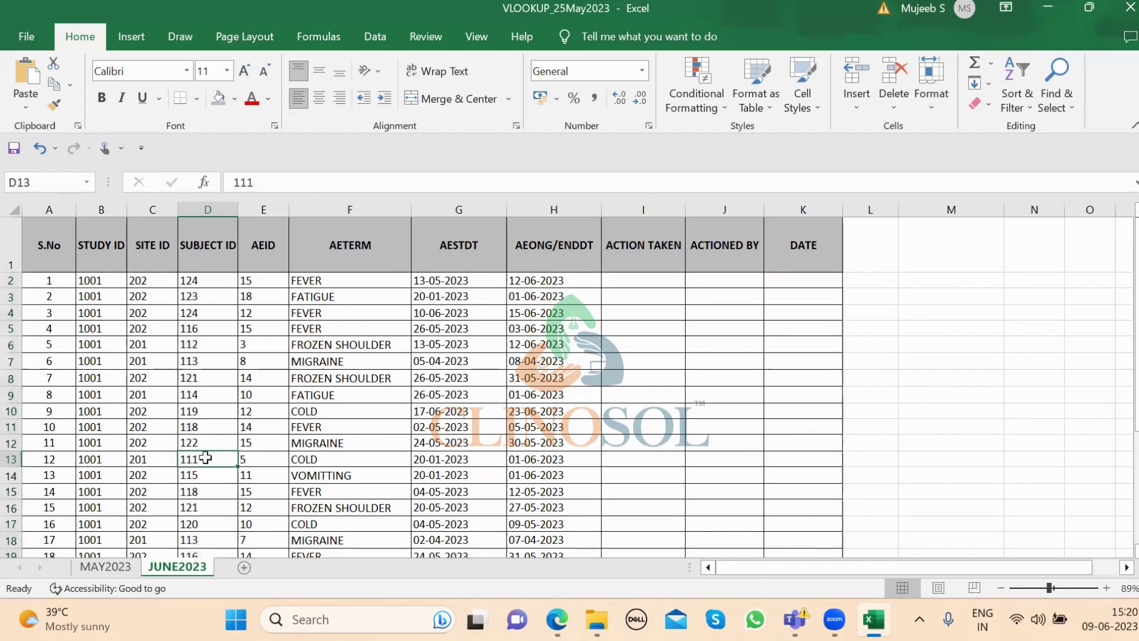
click(12, 461)
scroll(12, 462, down, 3)
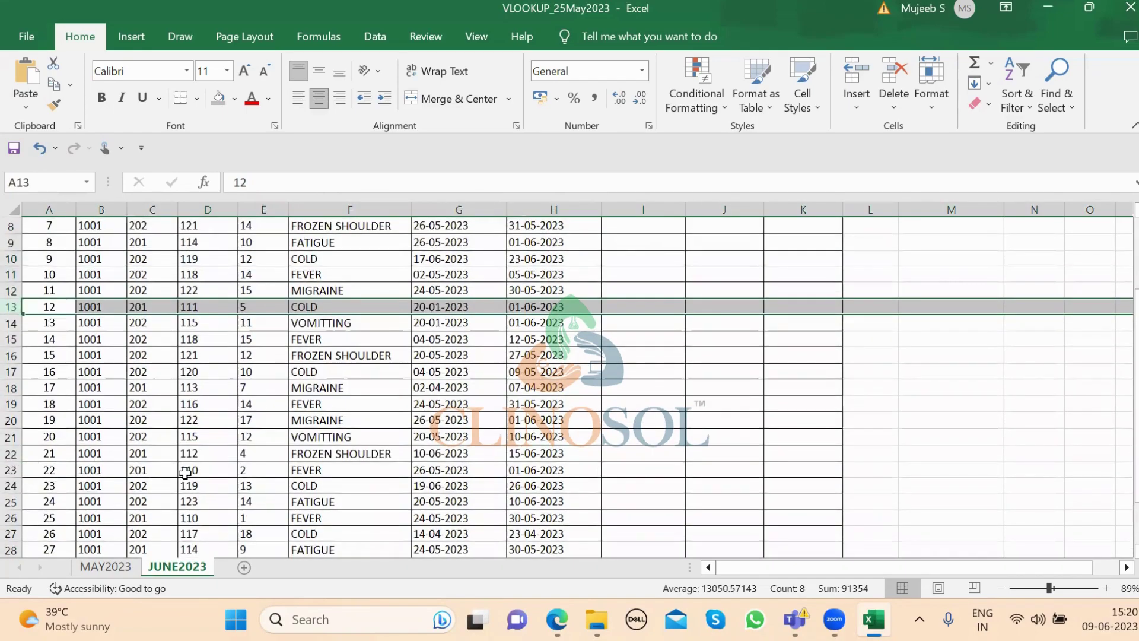
scroll(185, 473, down, 2)
scroll(185, 473, up, 1)
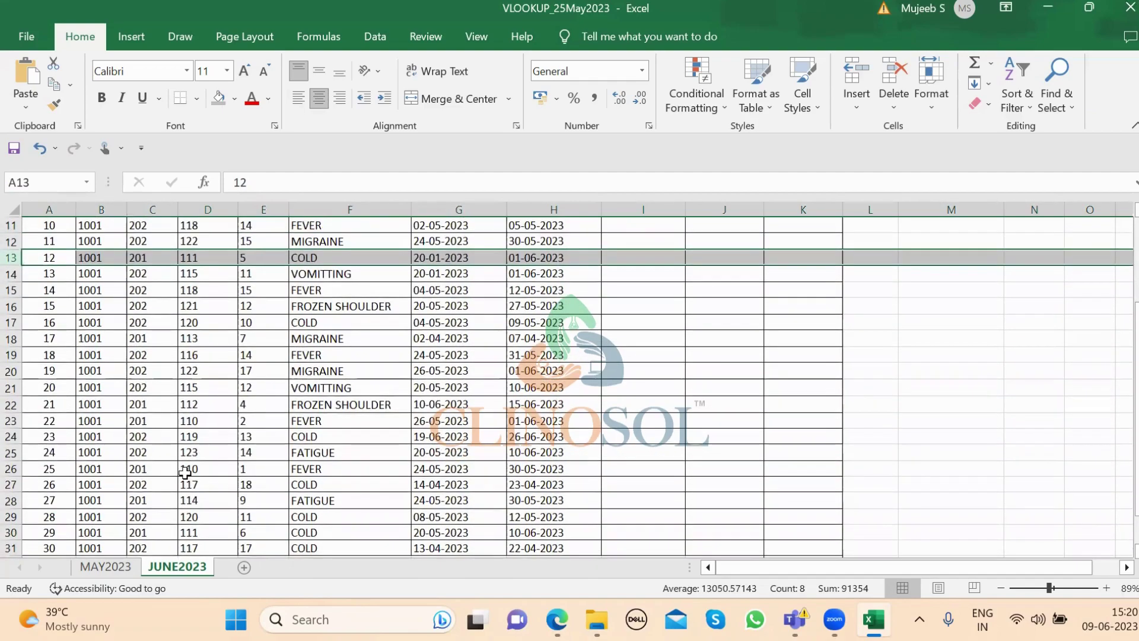
ctrl+click(11, 532)
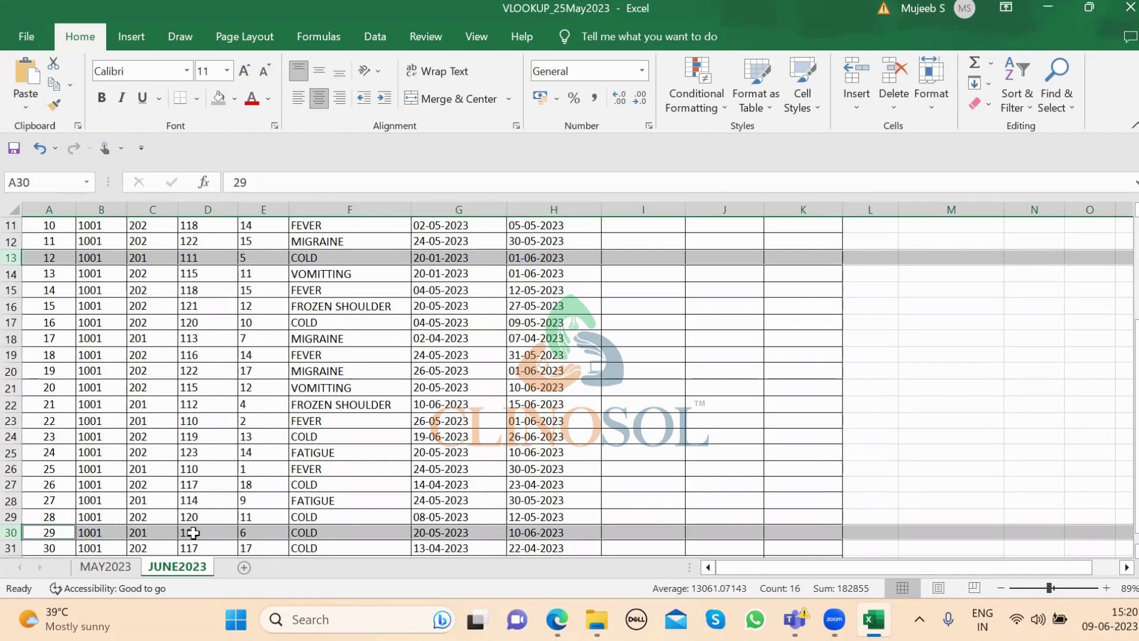
Highlight subject 111's records in rows 4 and 5 of the MAY2023 sheet and compare them with the highlighted June rows.
click(93, 566)
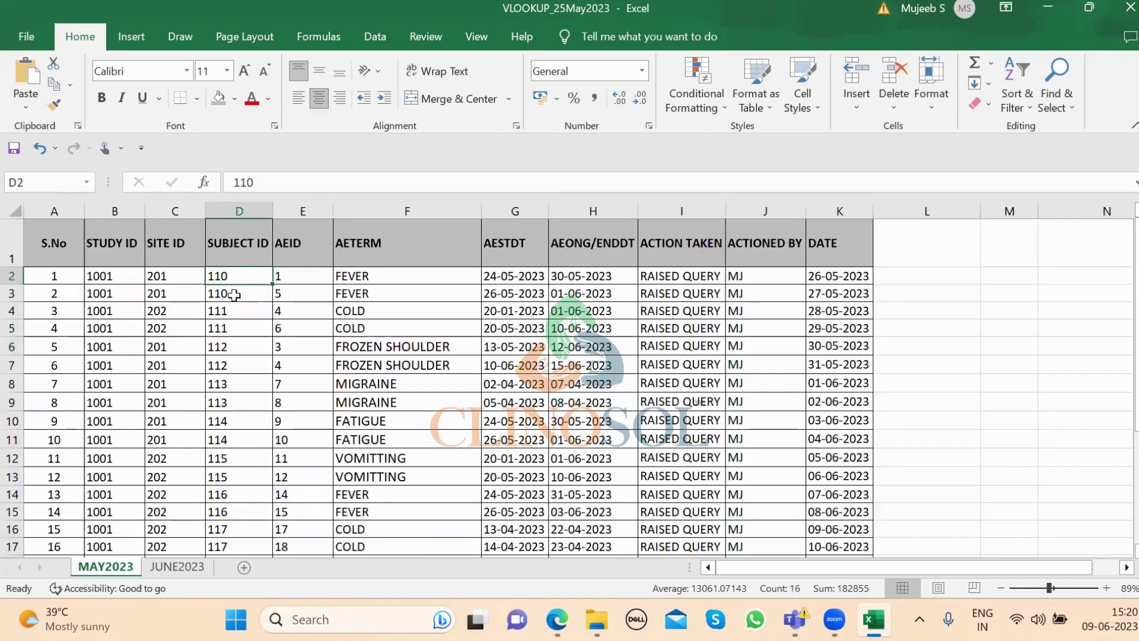
click(12, 309)
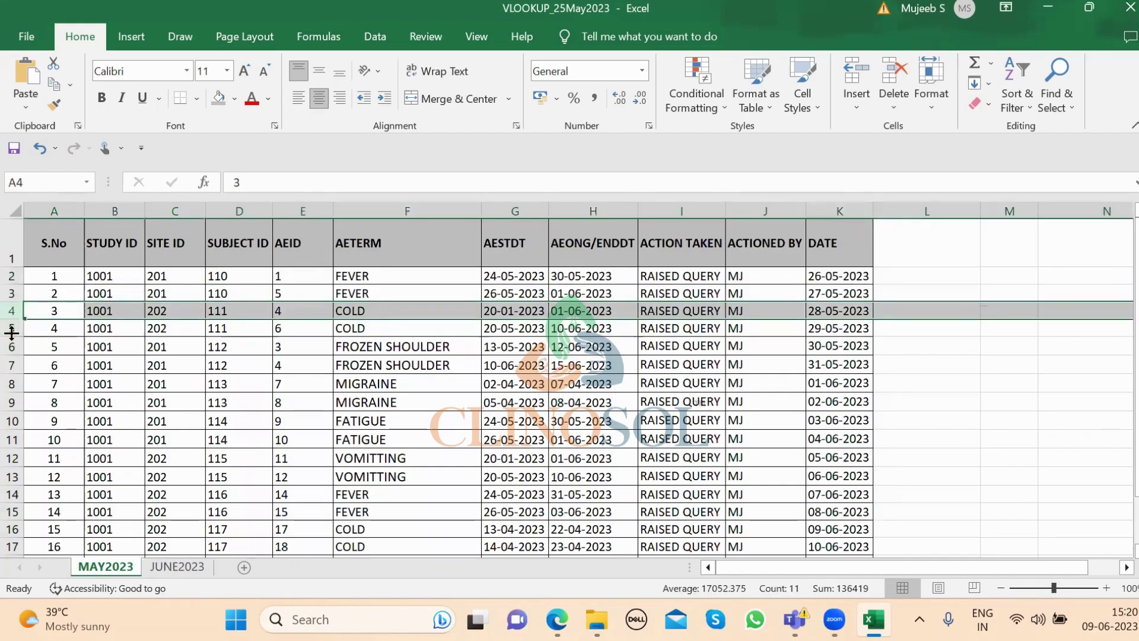
click(12, 319)
shift+click(12, 328)
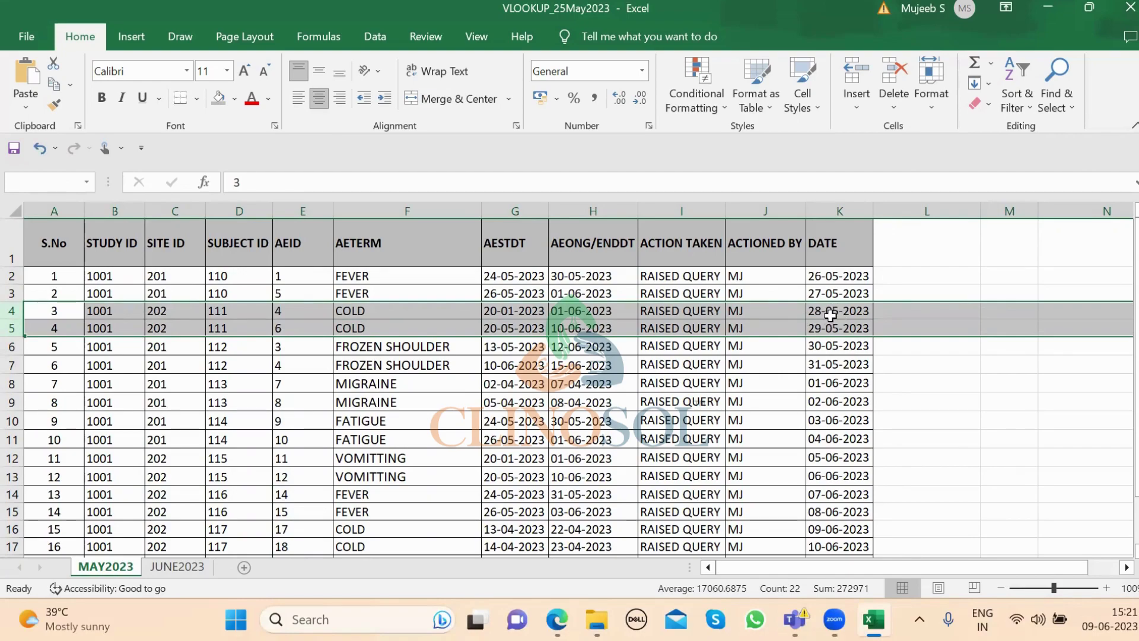
click(177, 566)
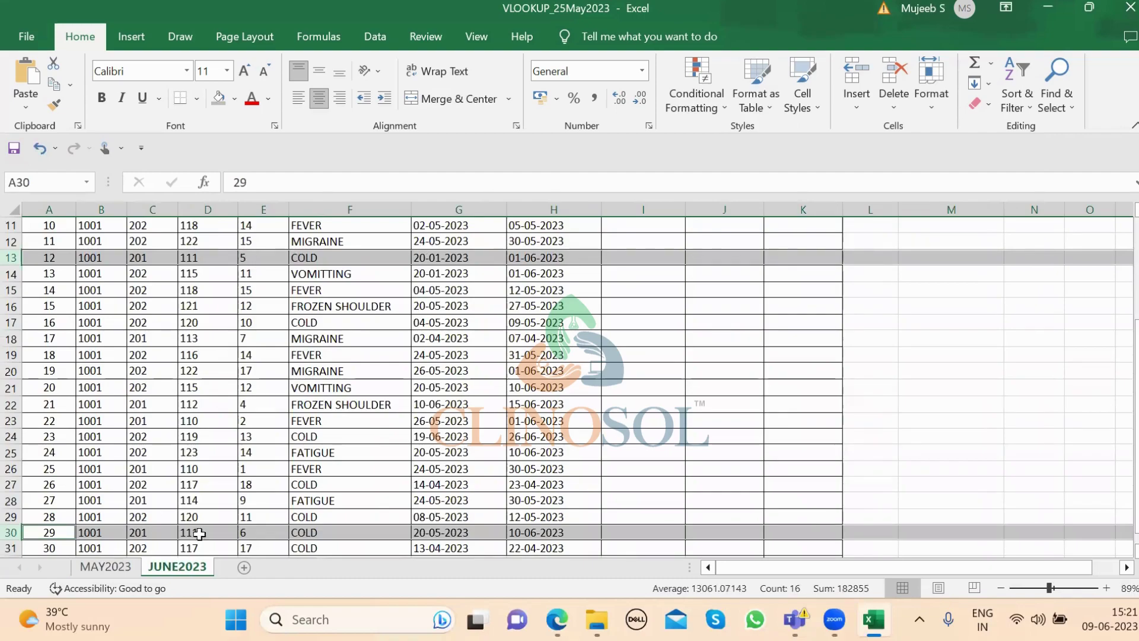
click(122, 567)
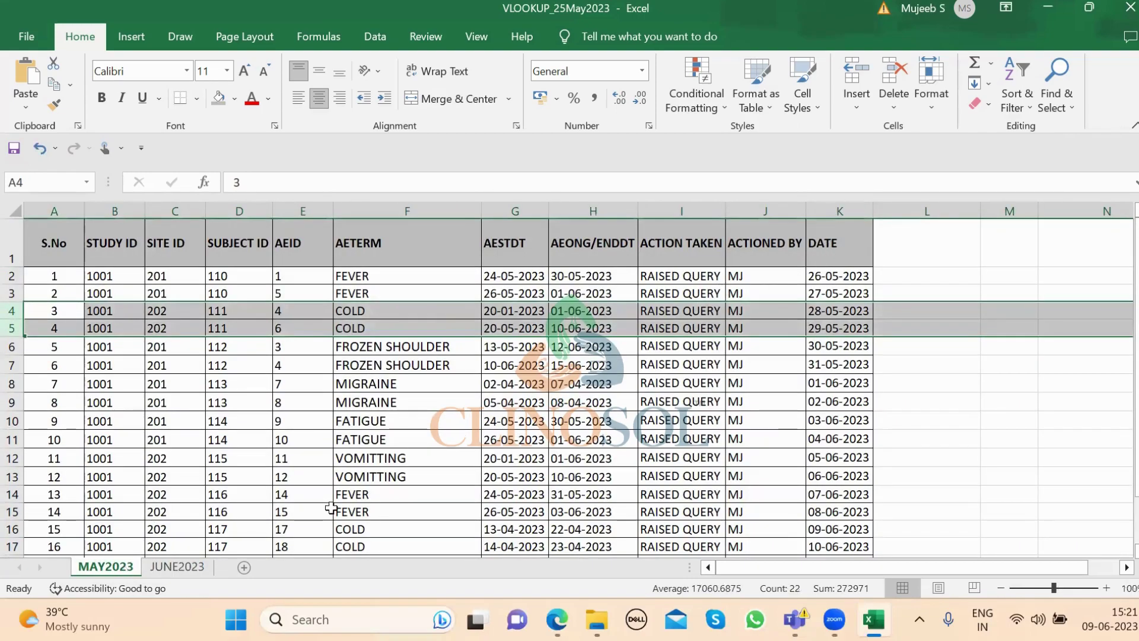
Examine the ACTION TAKEN, ACTIONED BY and DATE cells I2, J2 and K2 on the JUNE2023 sheet.
click(178, 567)
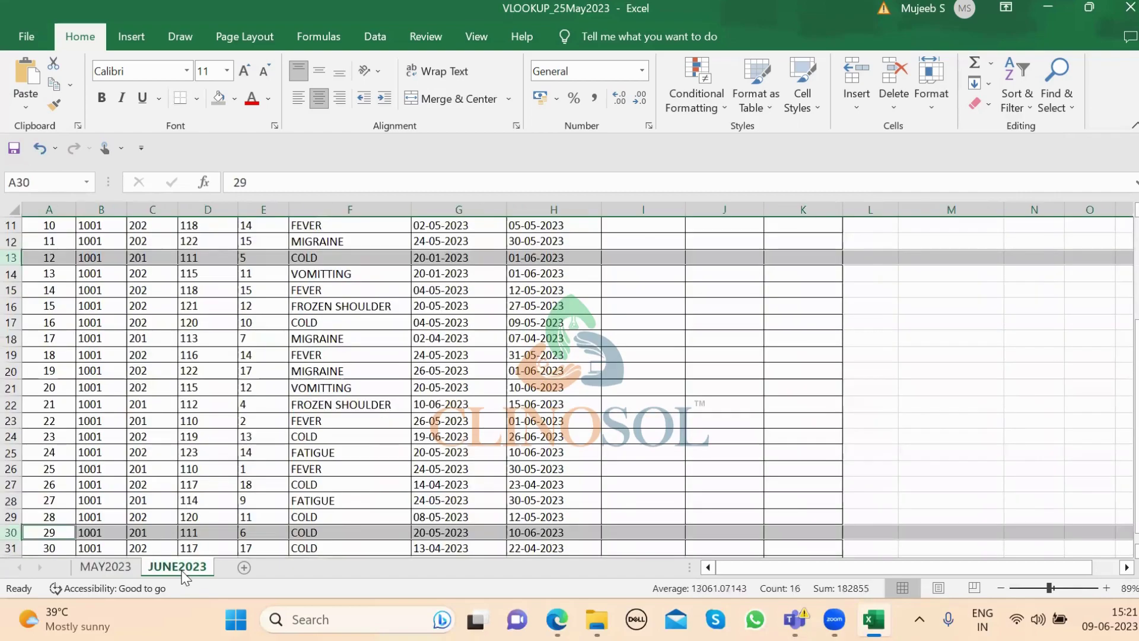
scroll(652, 356, up, 4)
click(646, 280)
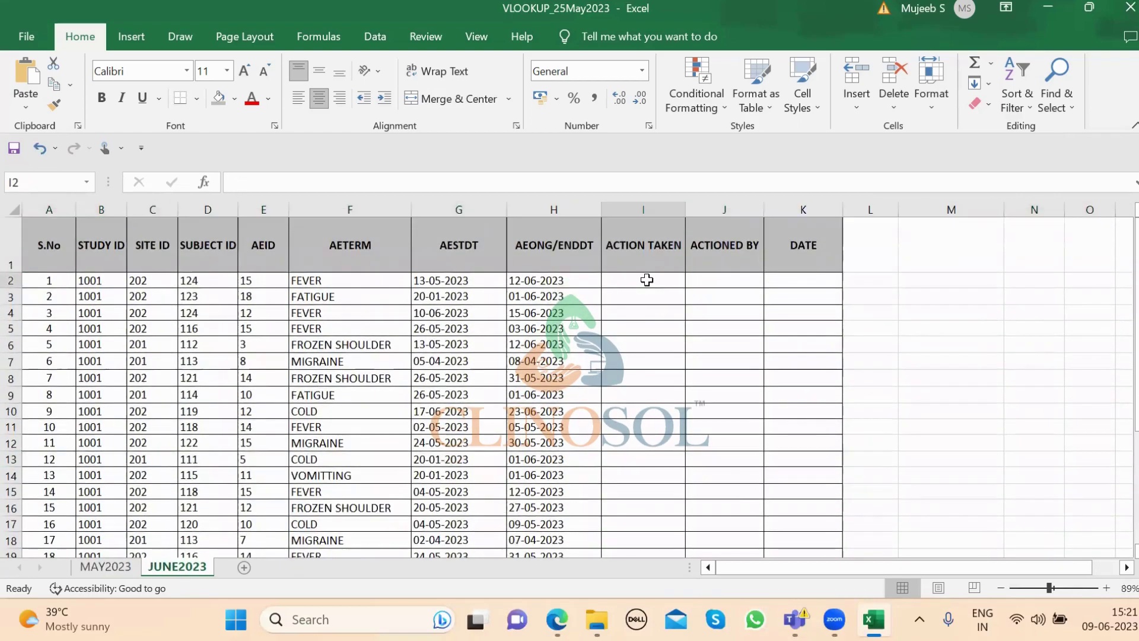
click(721, 280)
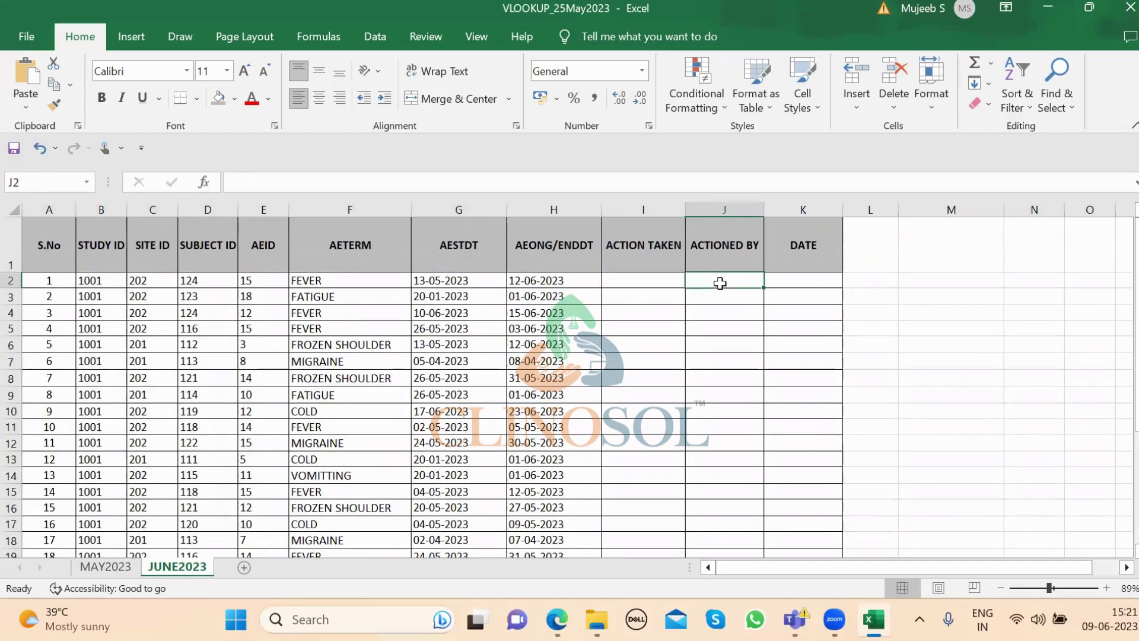
click(786, 280)
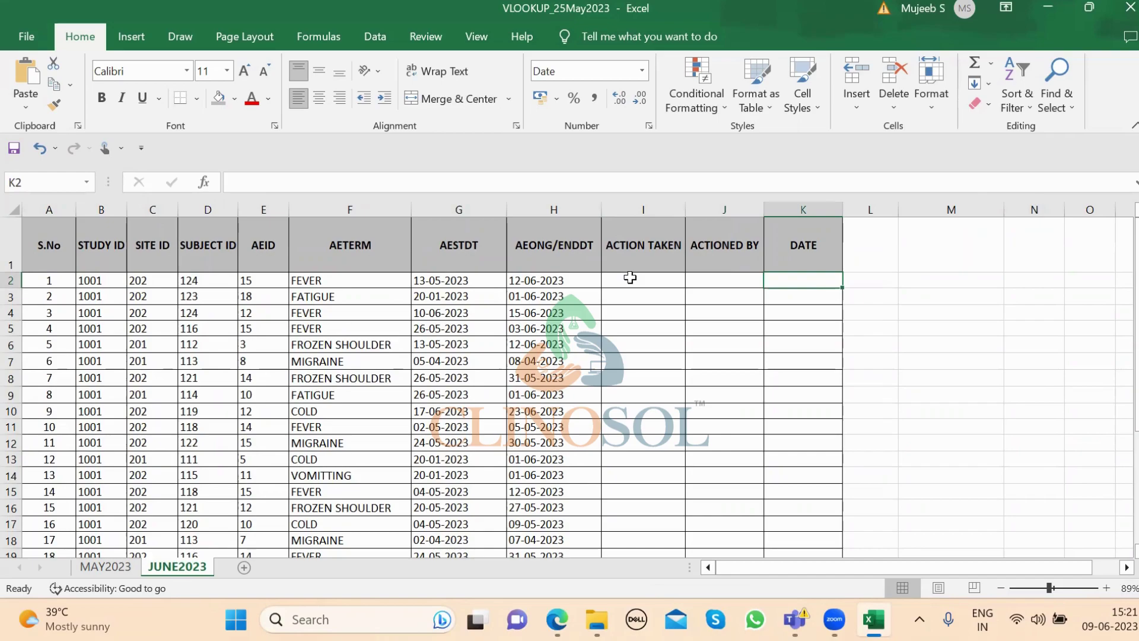
Compare the ACTION TAKEN cell I2 and the identifying columns between the MAY2023 and JUNE2023 sheets.
click(114, 567)
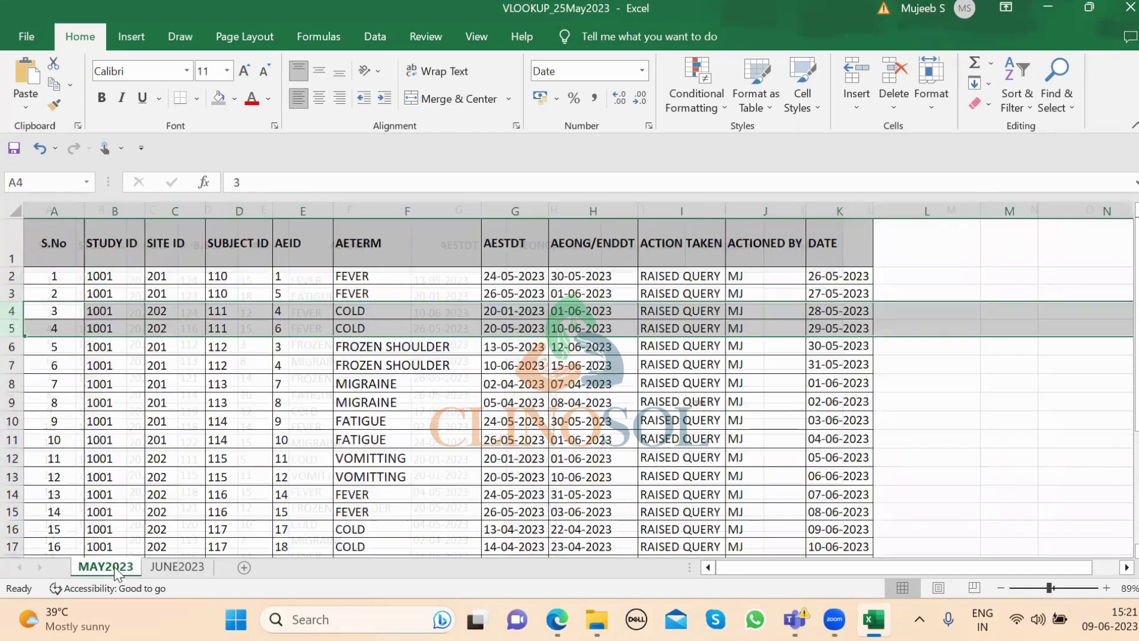
click(687, 276)
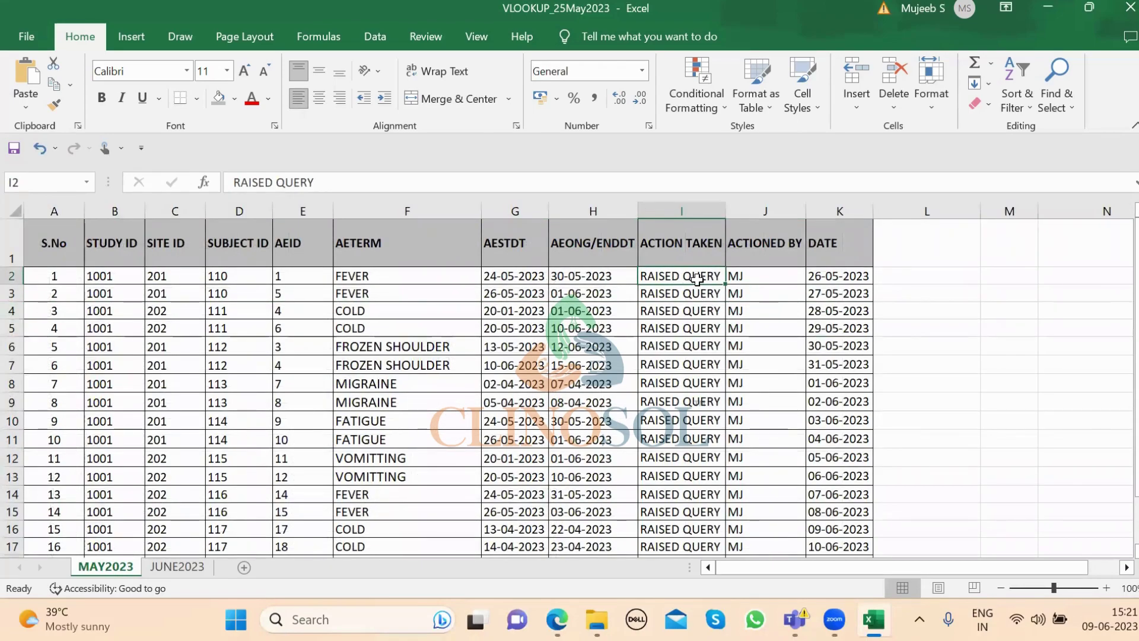
click(177, 566)
click(630, 283)
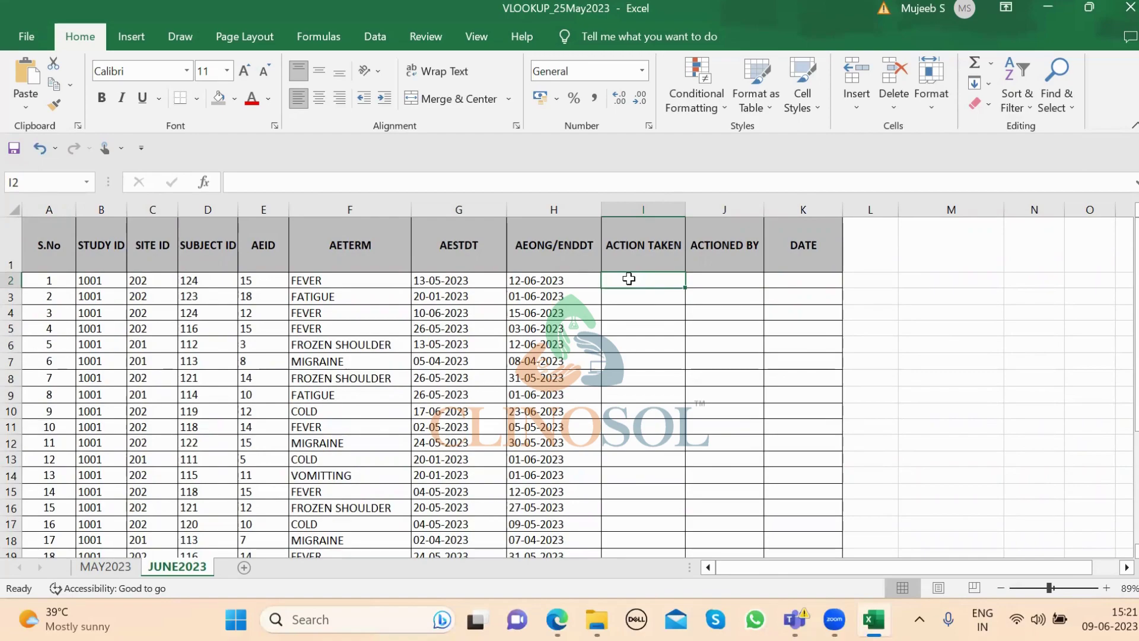
click(85, 571)
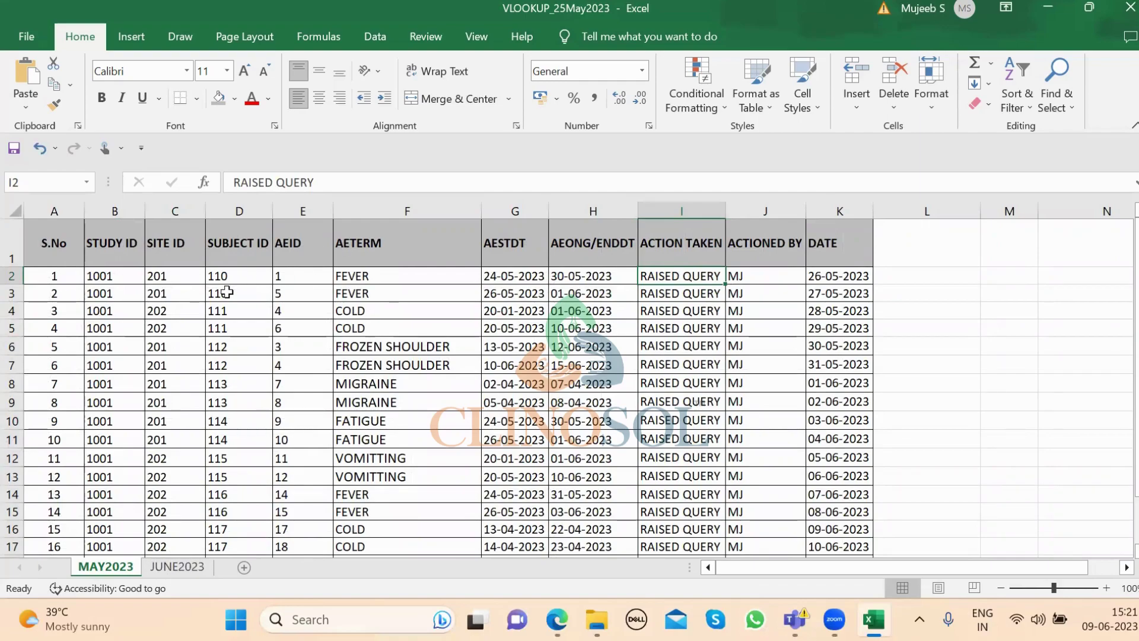
click(181, 568)
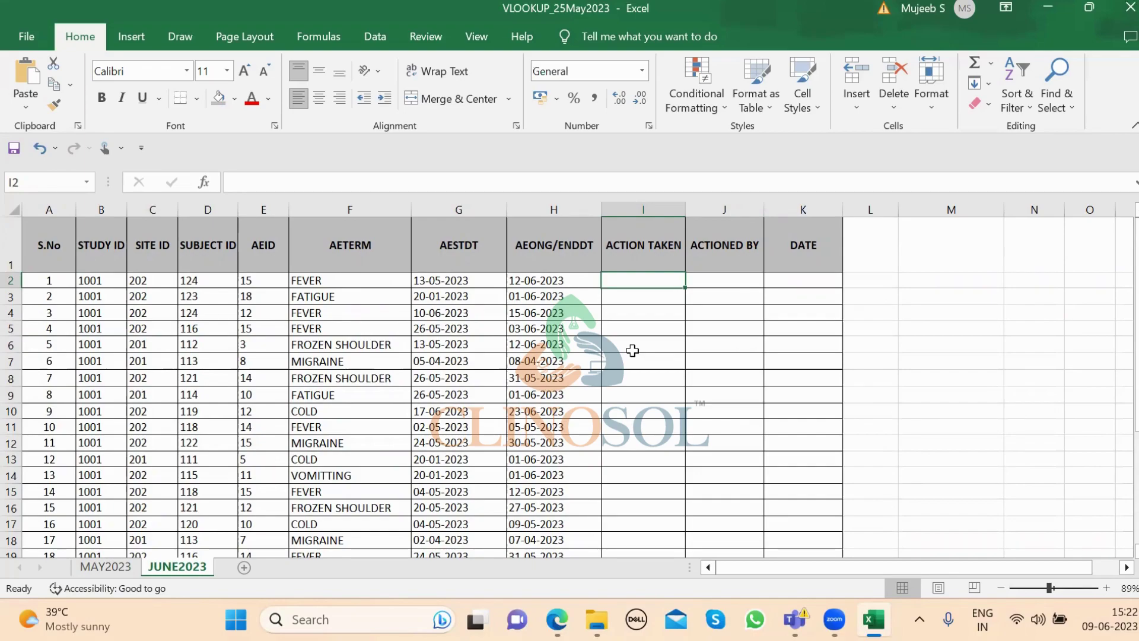
Insert a new column before ACTION TAKEN on the MAY2023 sheet and select the first SUBJECT ID entry, D2.
click(108, 568)
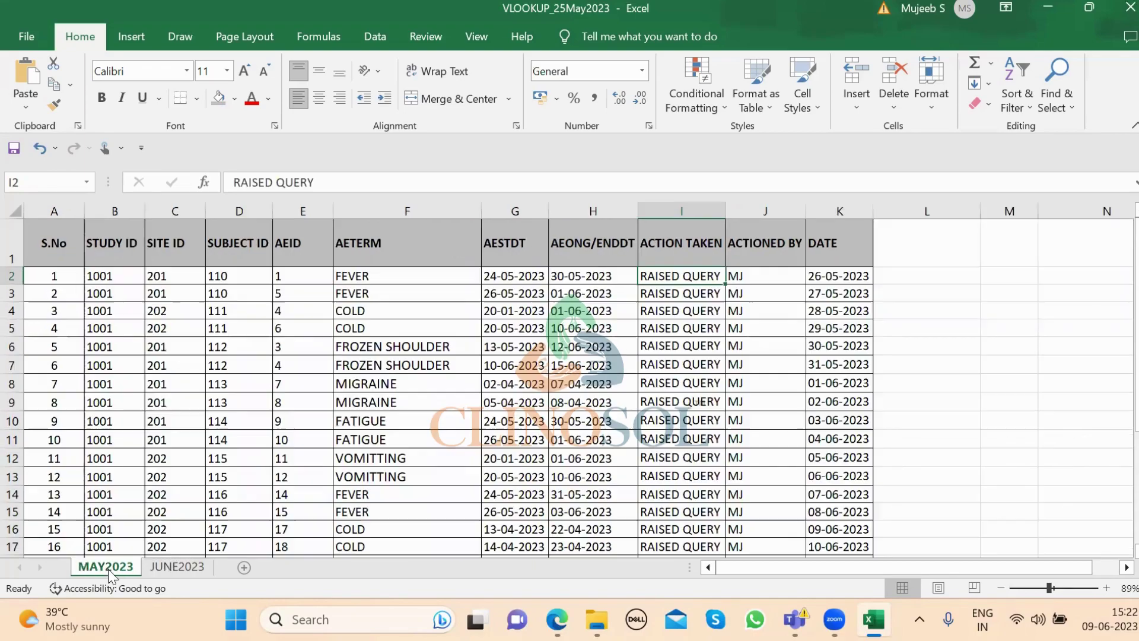
click(699, 207)
key(ctrl+shift+equal)
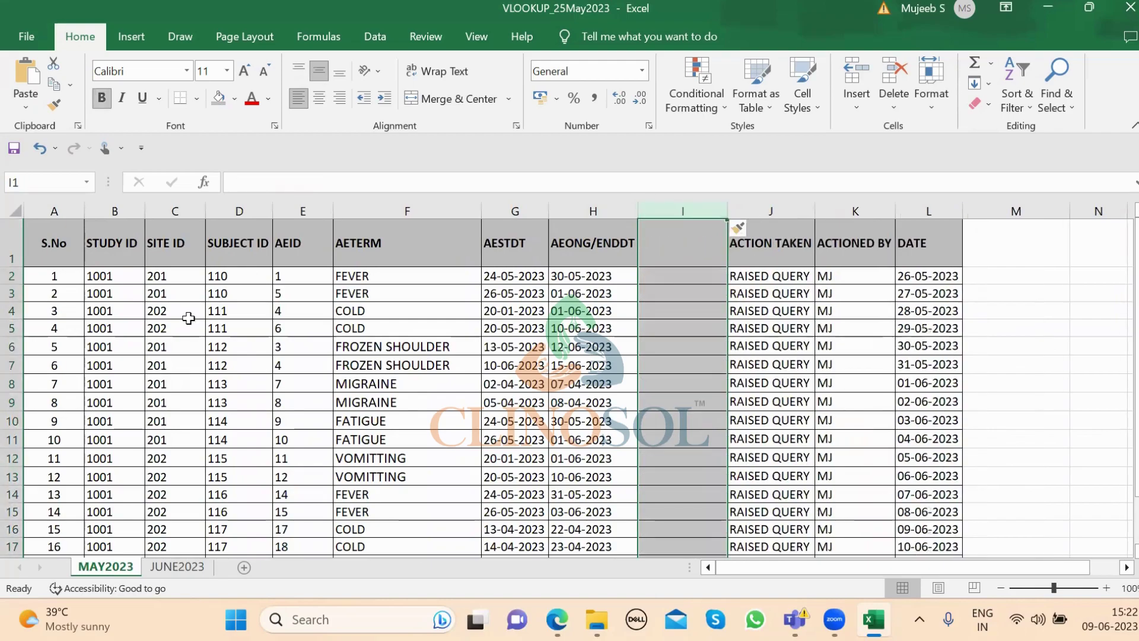
click(246, 274)
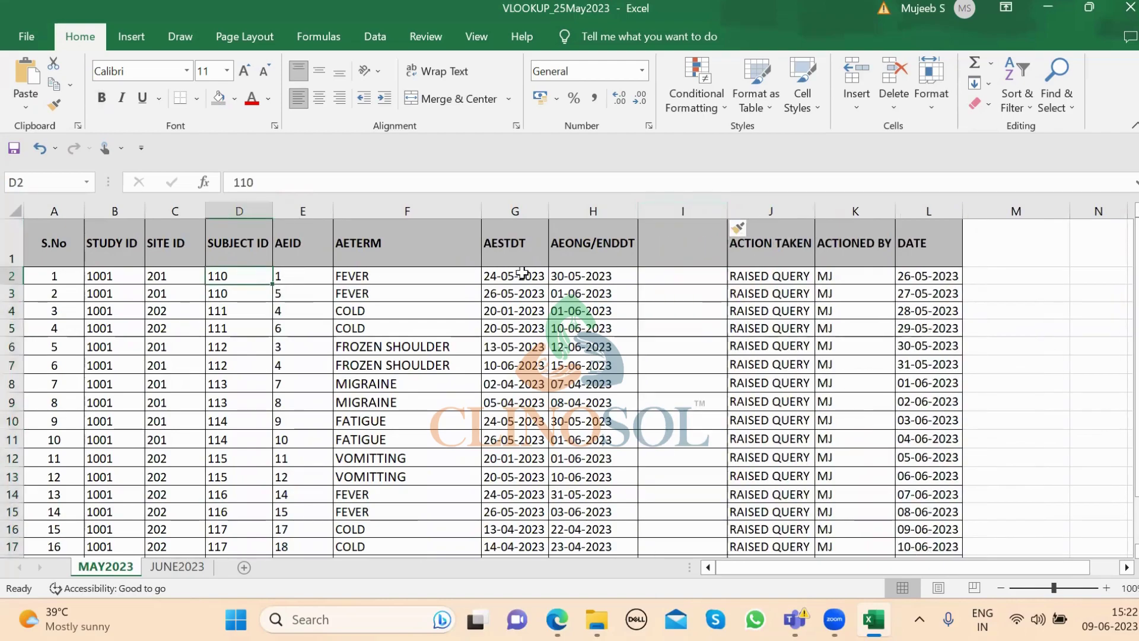
Start a CONCATENATE formula in I2 of the MAY2023 sheet with the SUBJECT ID range D2:D21 as its first argument.
shift+click(582, 271)
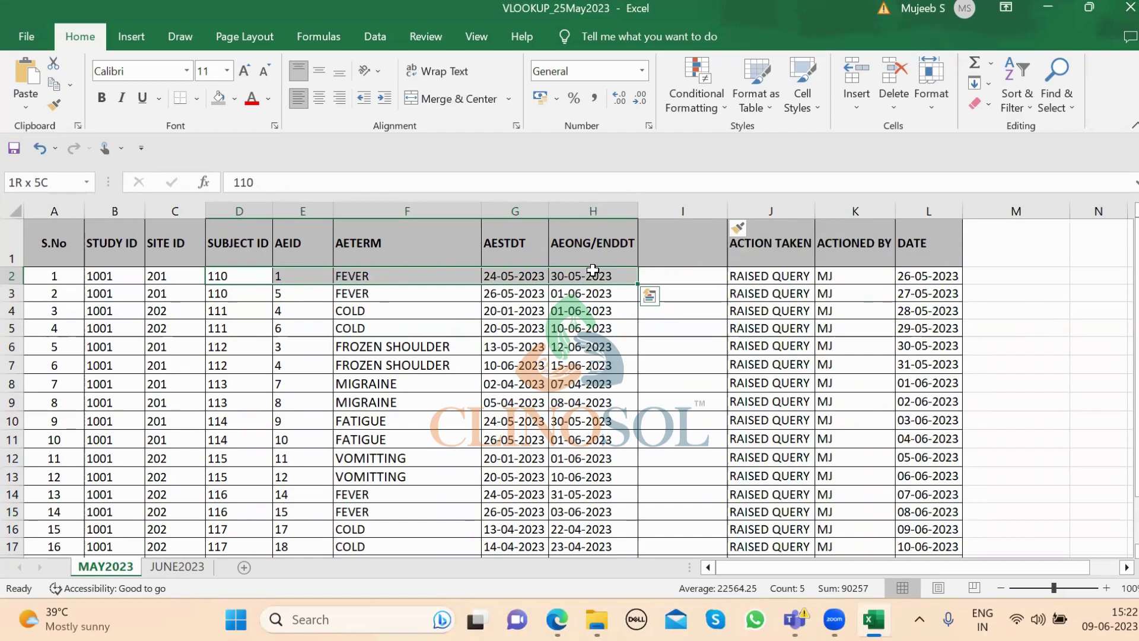
click(676, 279)
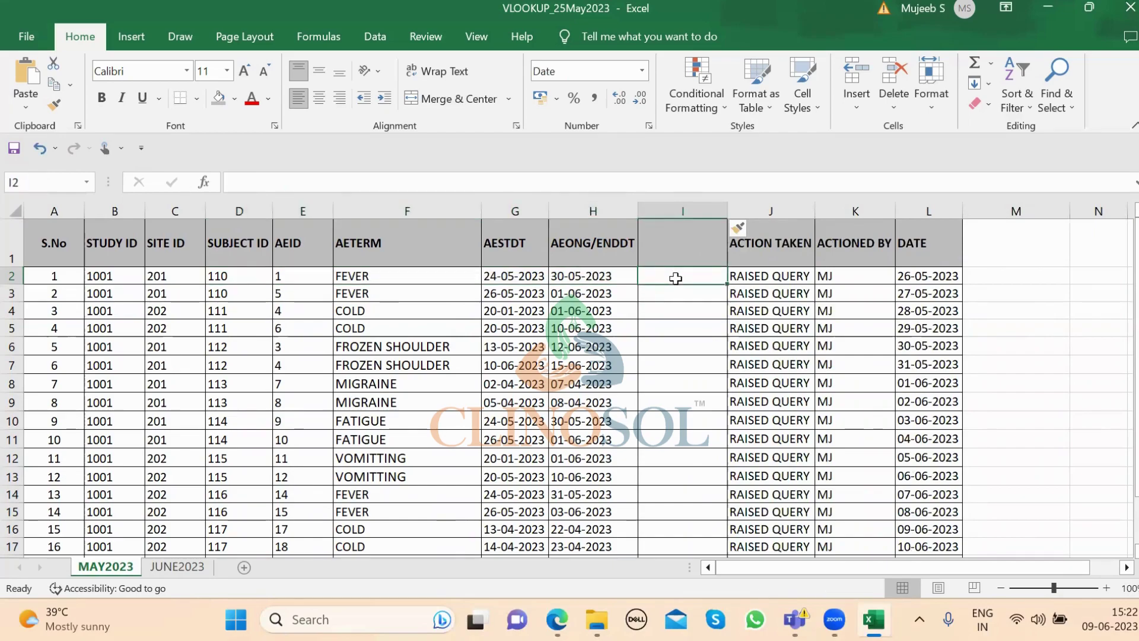
text(=)
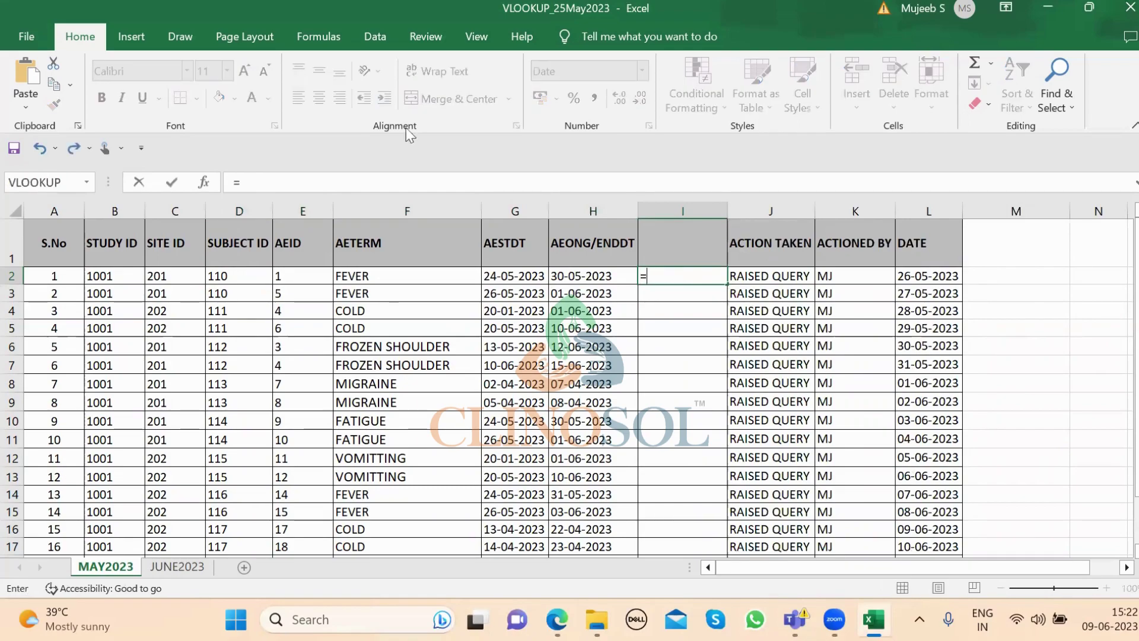
text(conca)
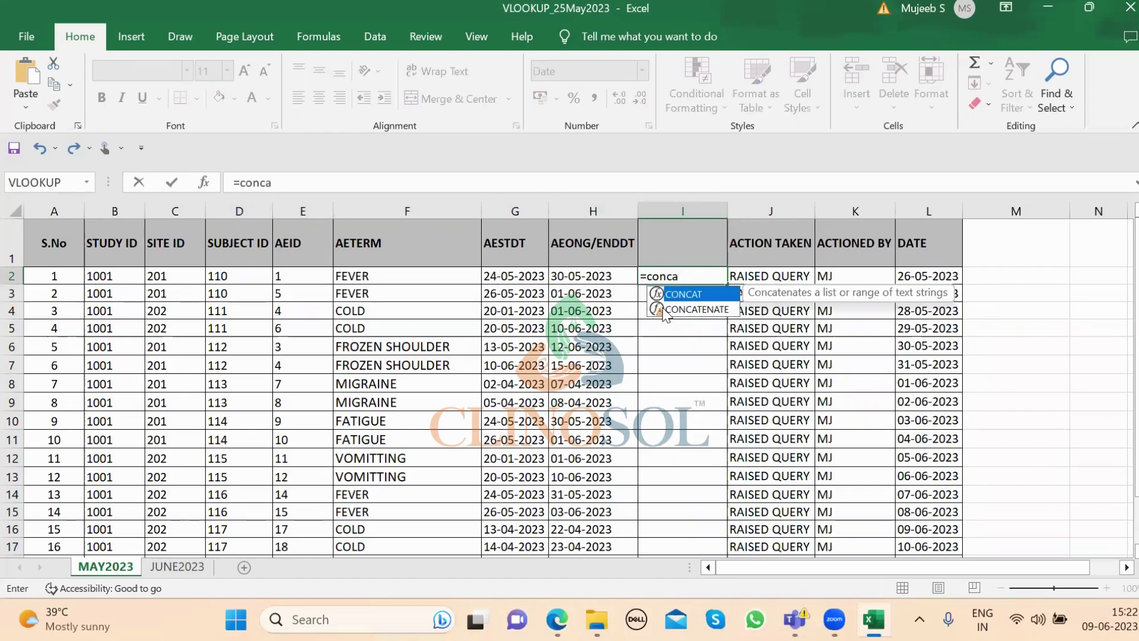
text(tenate)
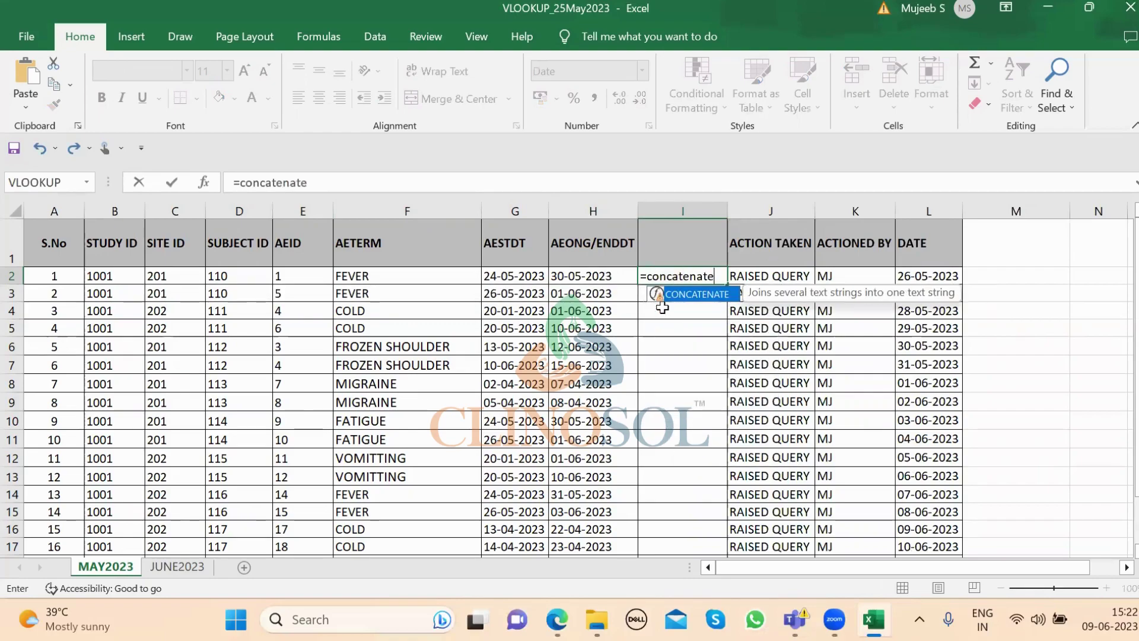
text(()
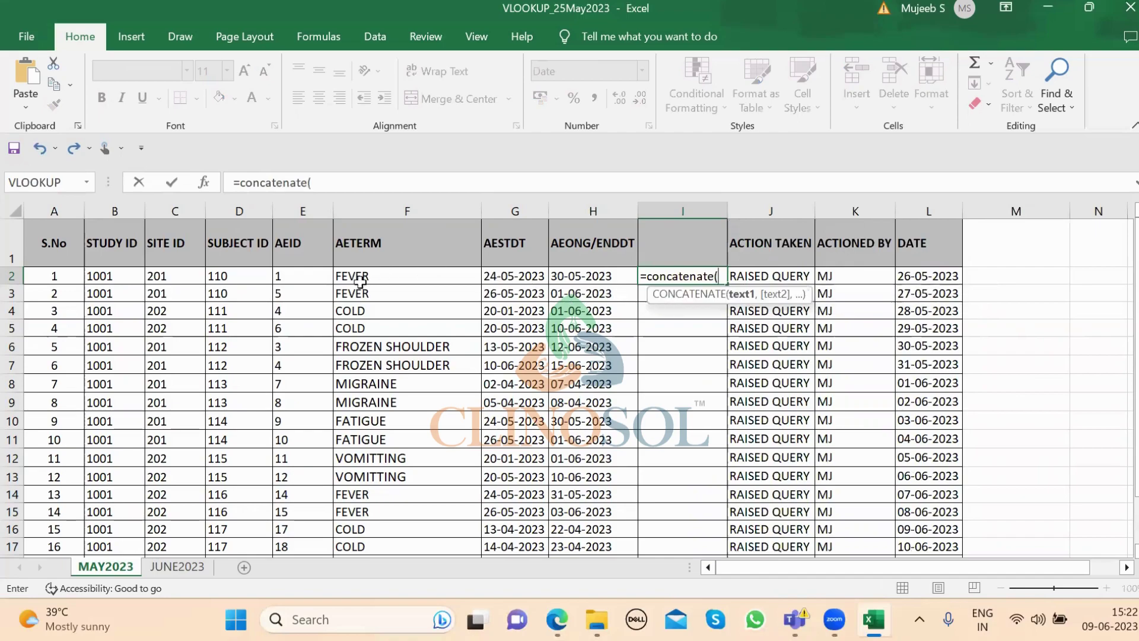
click(238, 277)
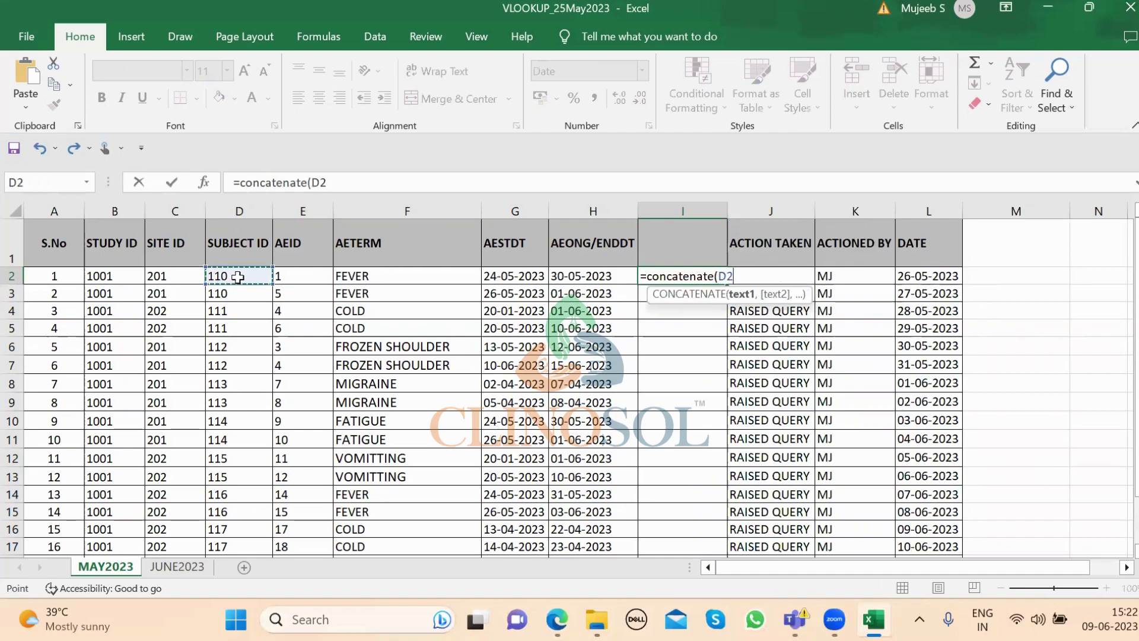
key(ctrl+shift+Down)
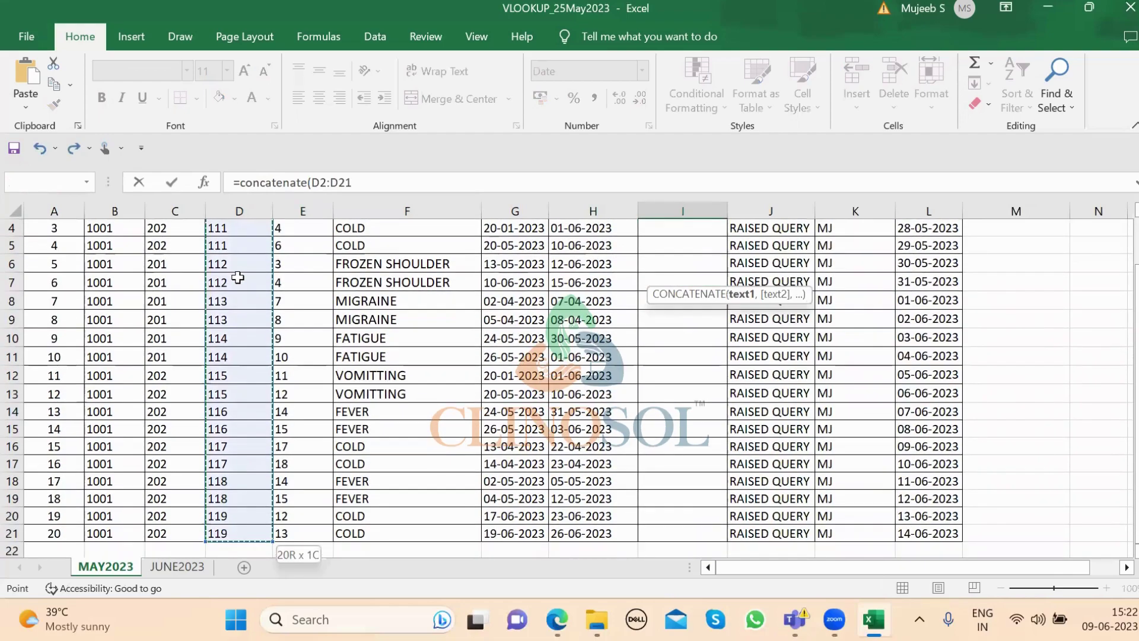
text(,)
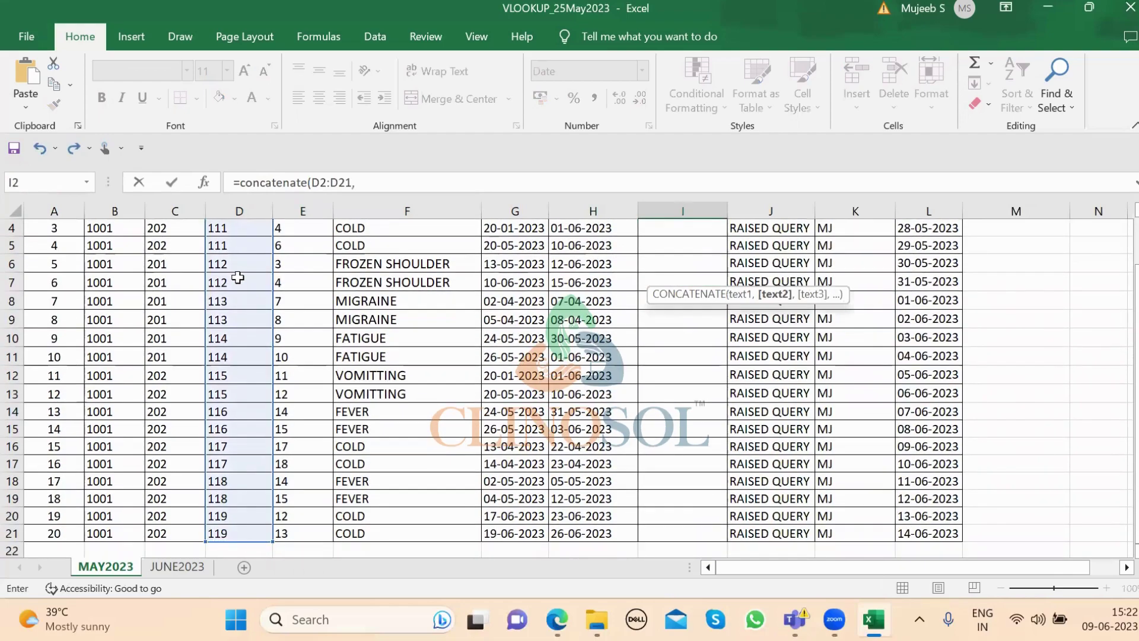
scroll(238, 278, up, 1)
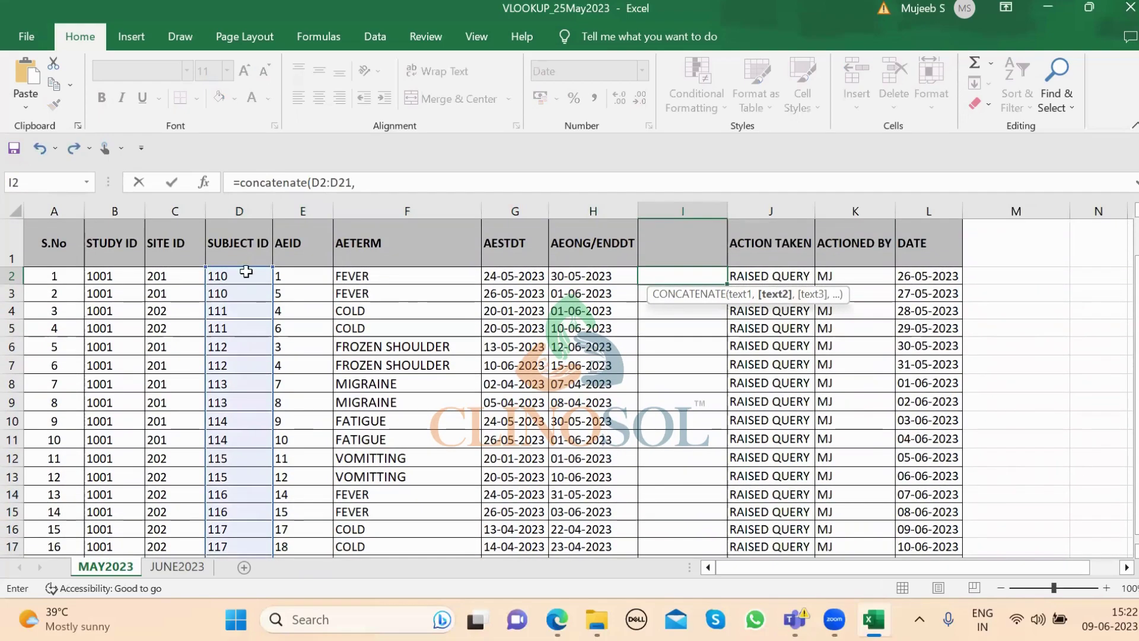
Add the AEID range E2:E21 and the AETERM range F2:F21 as further arguments of the CONCATENATE formula.
click(289, 278)
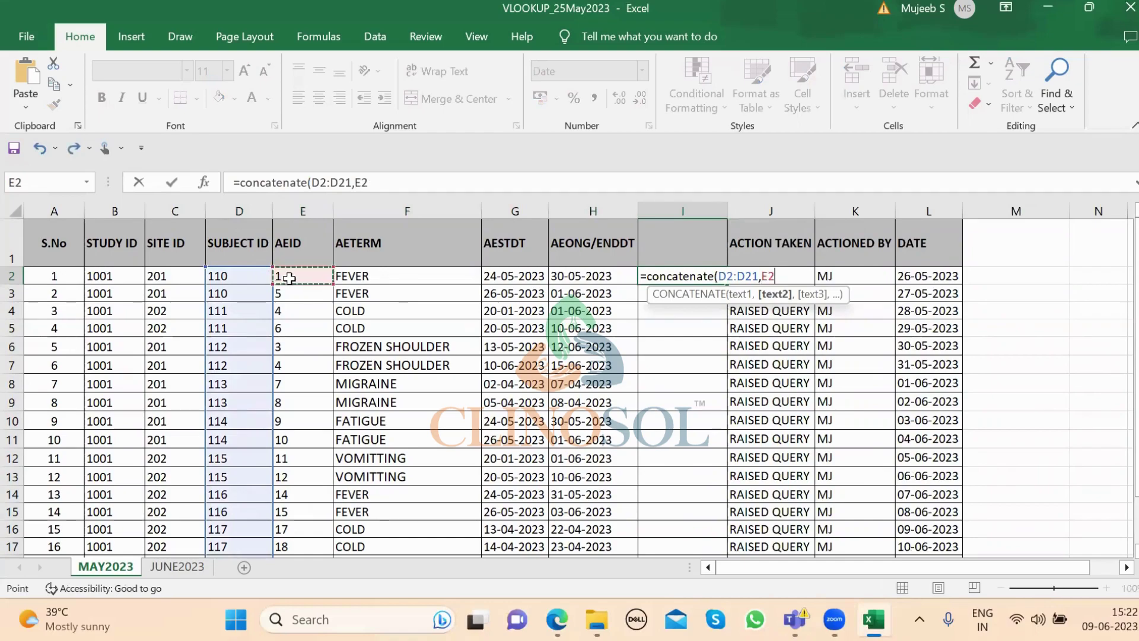
key(ctrl+shift+Down)
text(,)
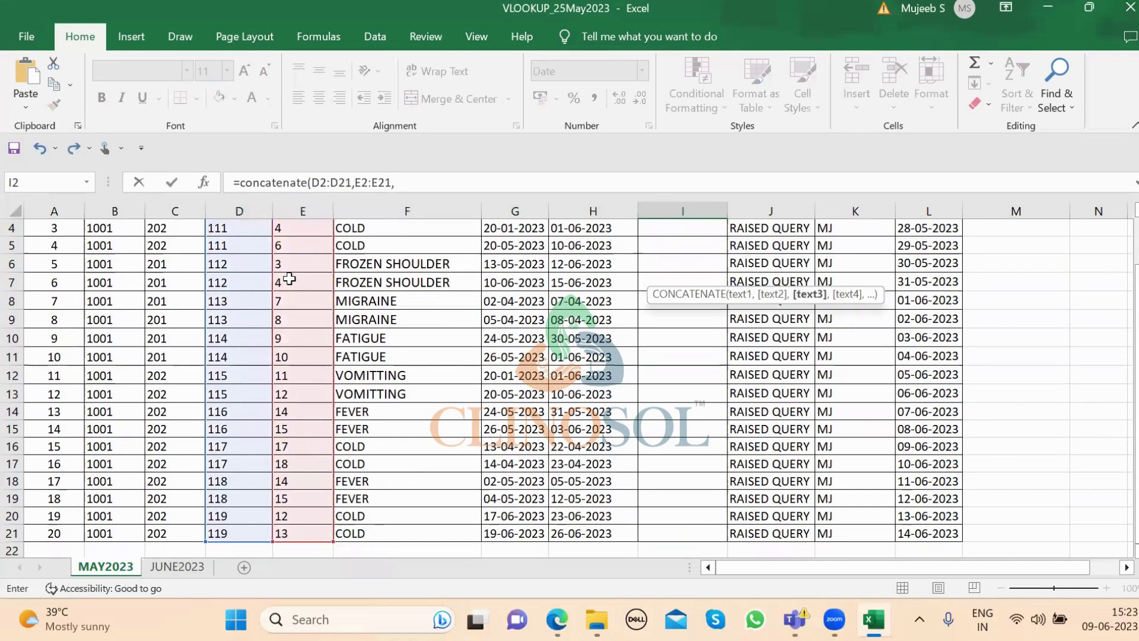
scroll(289, 279, up, 1)
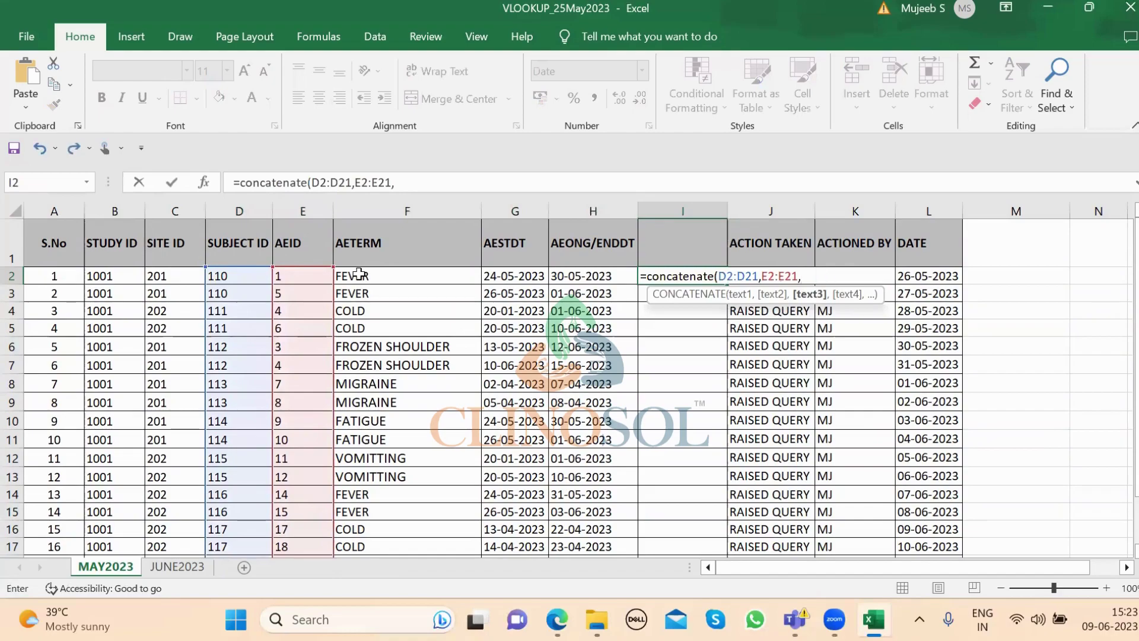
click(358, 276)
key(ctrl+shift+Down)
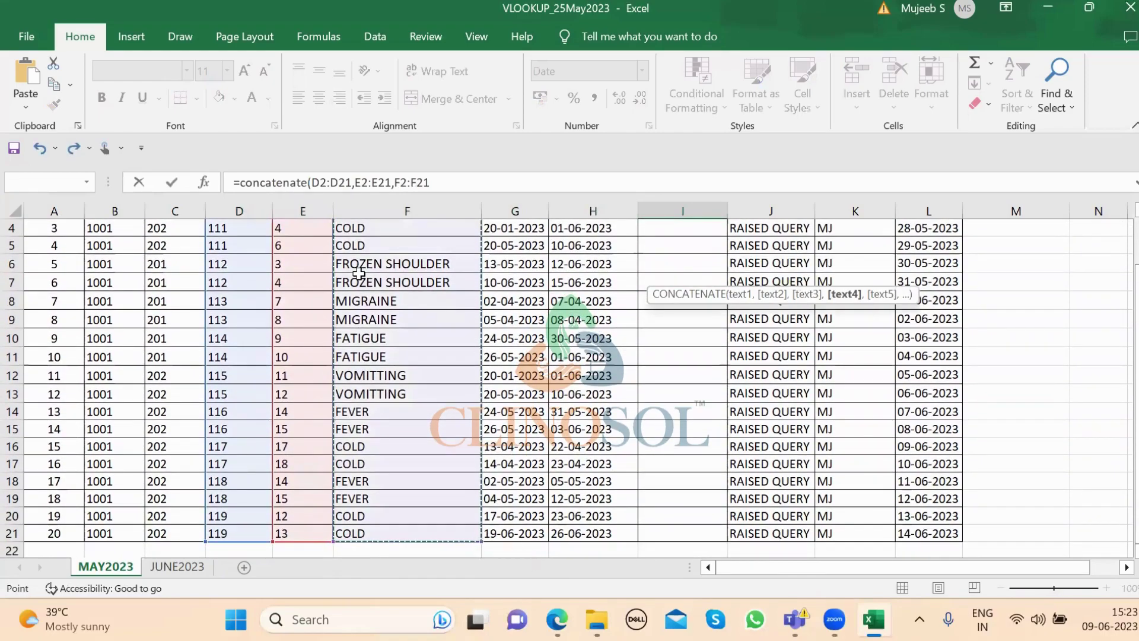
text(,)
scroll(359, 272, up, 1)
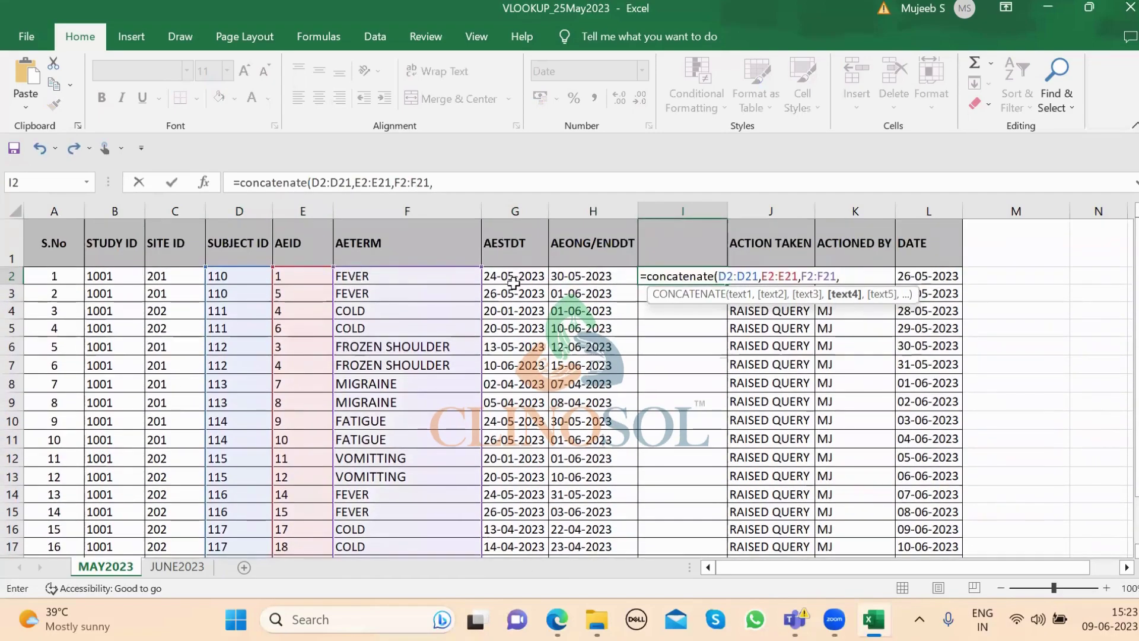
Add the AESTDT range G2:G21 and the AEONG/ENDDT range H2:H21, and complete the CONCATENATE formula in I2.
click(519, 278)
key(ctrl+shift+Down)
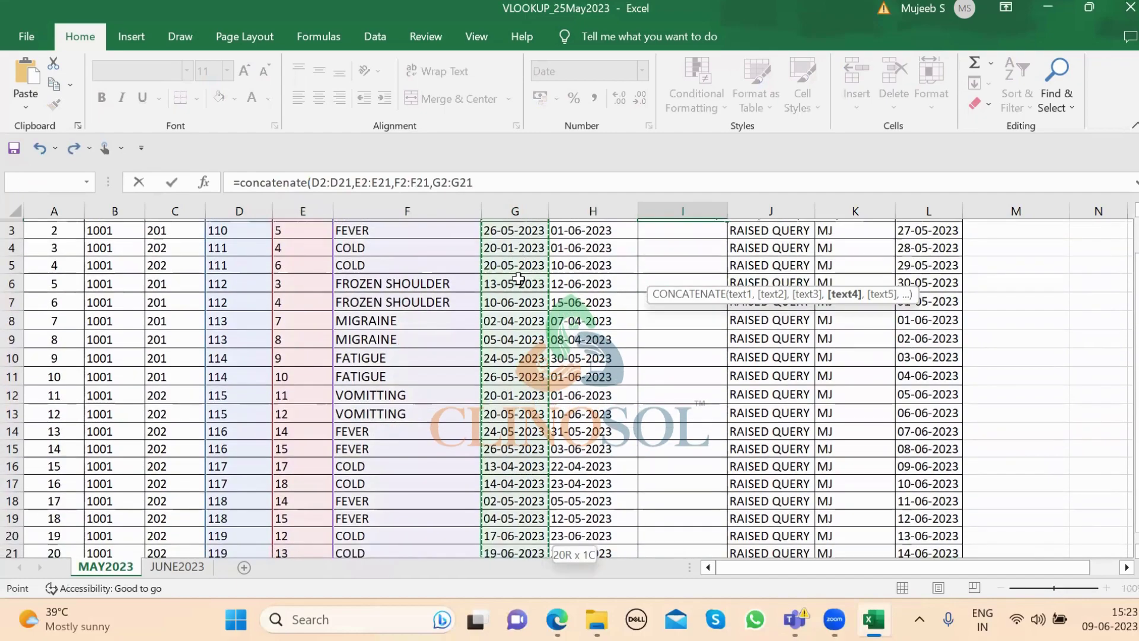
text(,)
scroll(519, 279, up, 1)
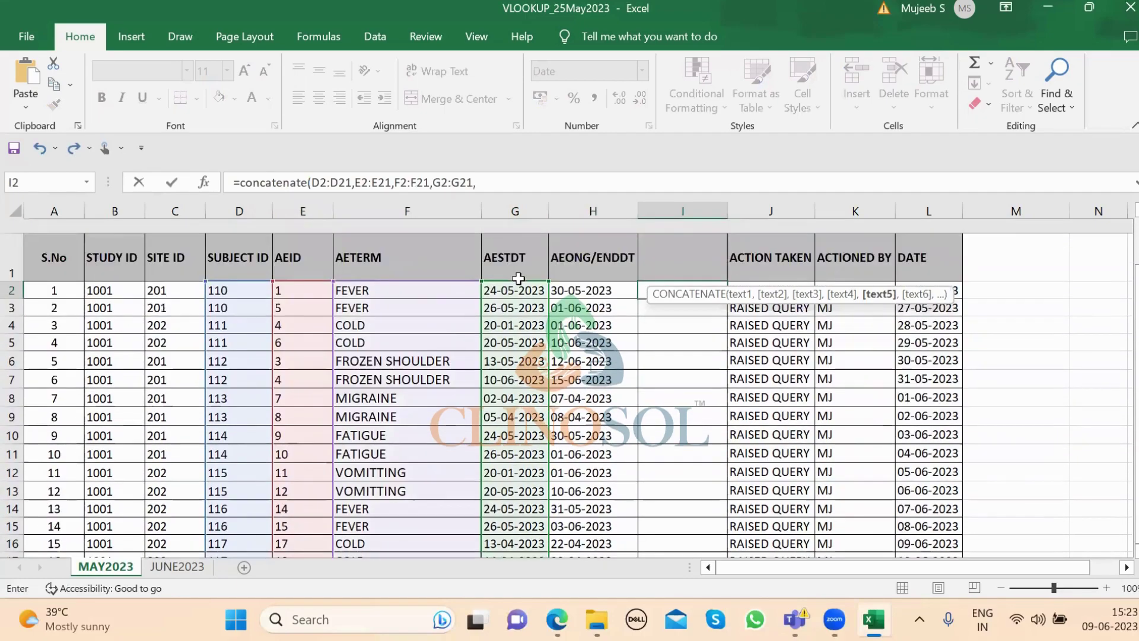
click(602, 276)
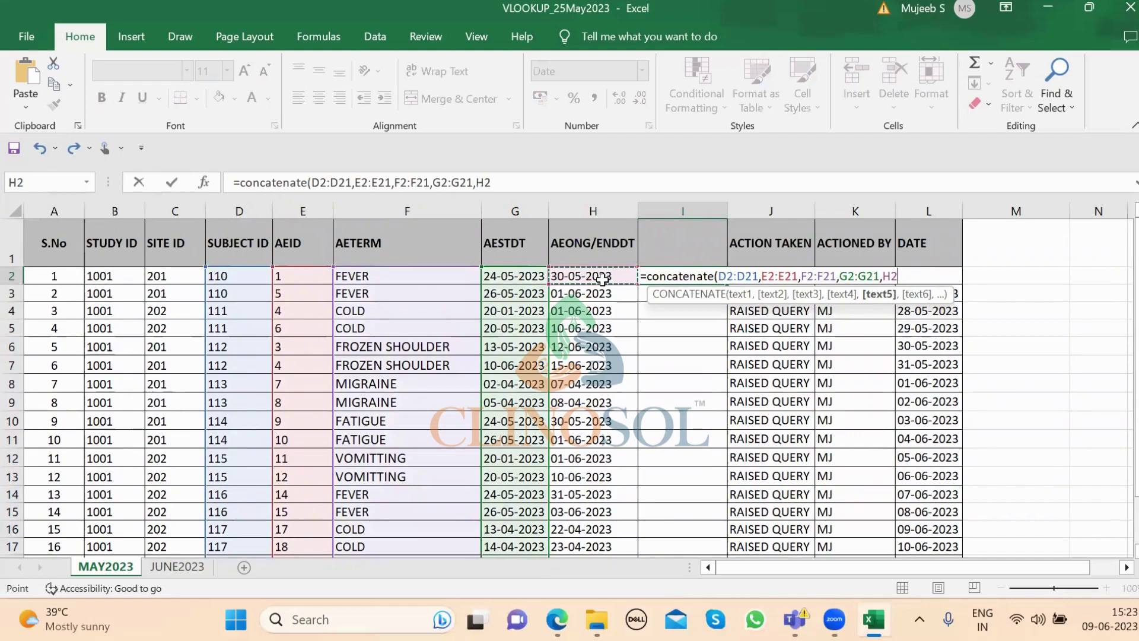
key(ctrl+shift+Down)
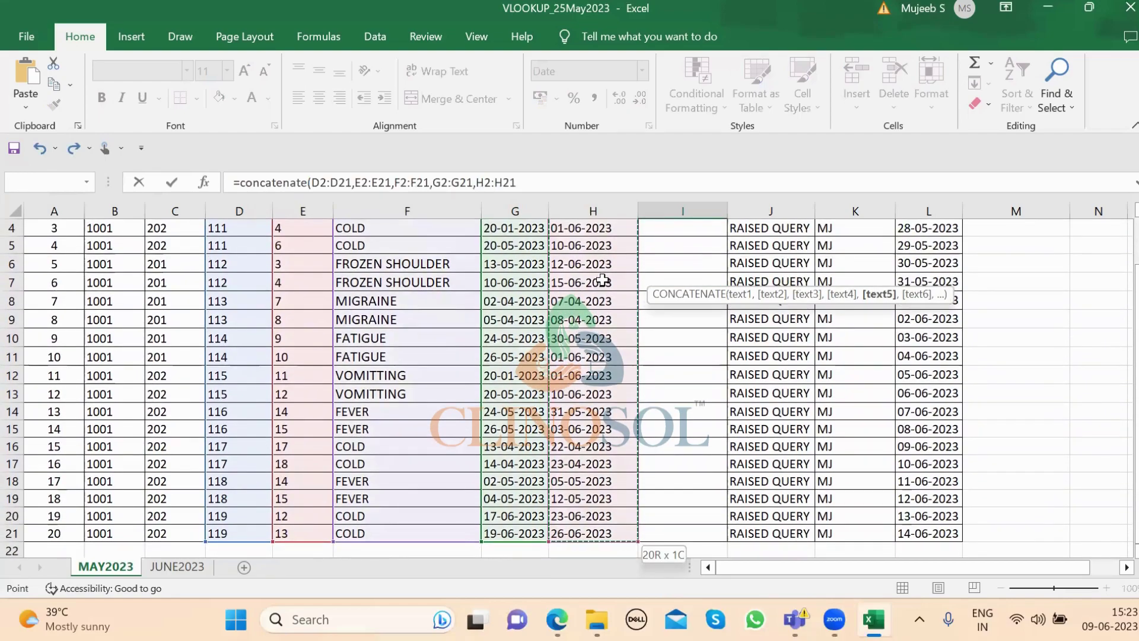
text())
scroll(602, 279, up, 3)
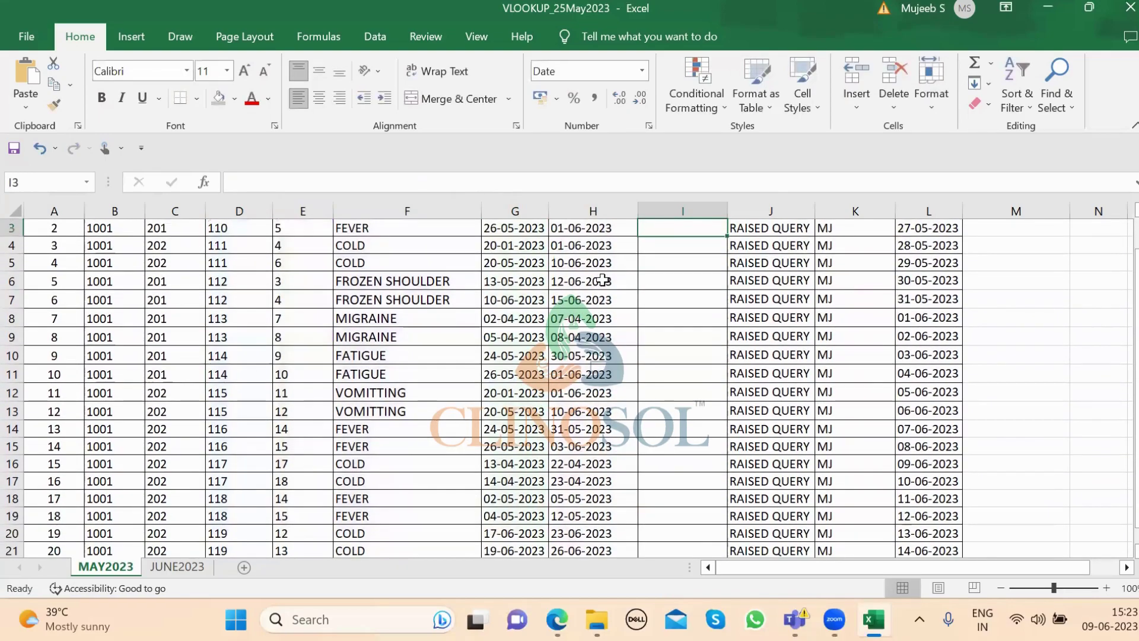
key(ctrl+Return)
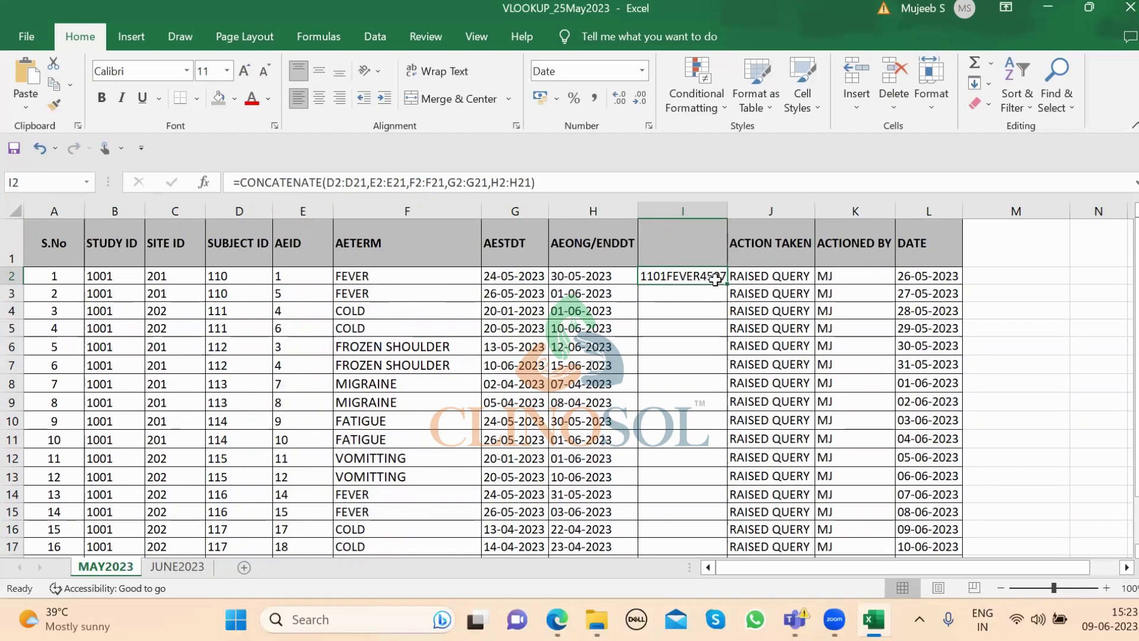
Fill the I2 formula down through all the May records and widen column I to show the full combined text.
key(ctrl+Right)
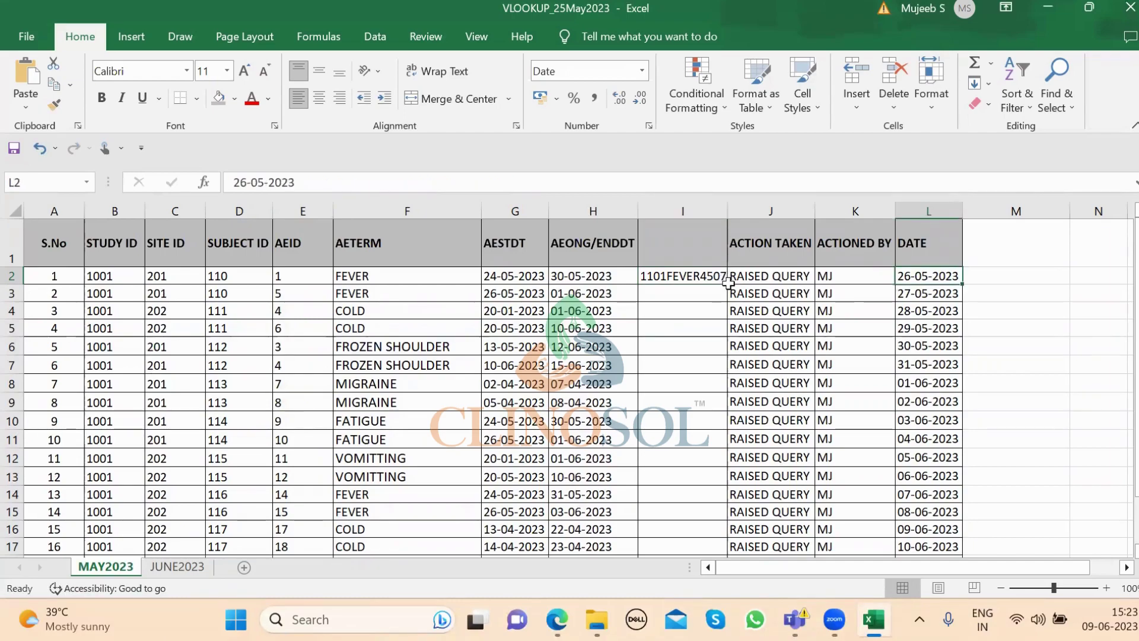
click(723, 279)
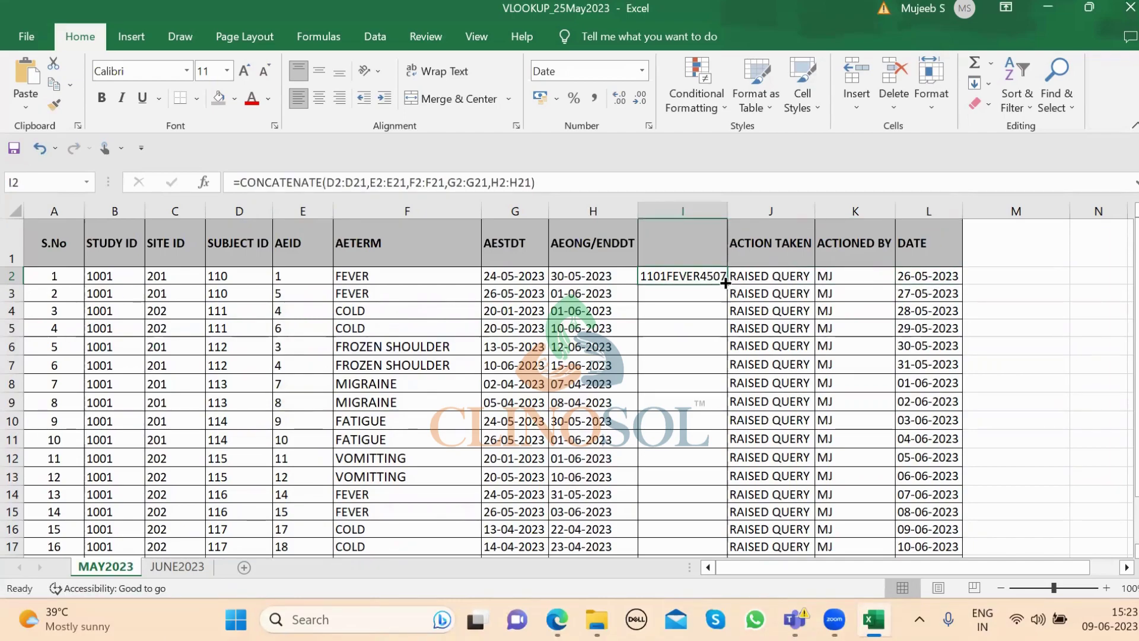
double_click(728, 283)
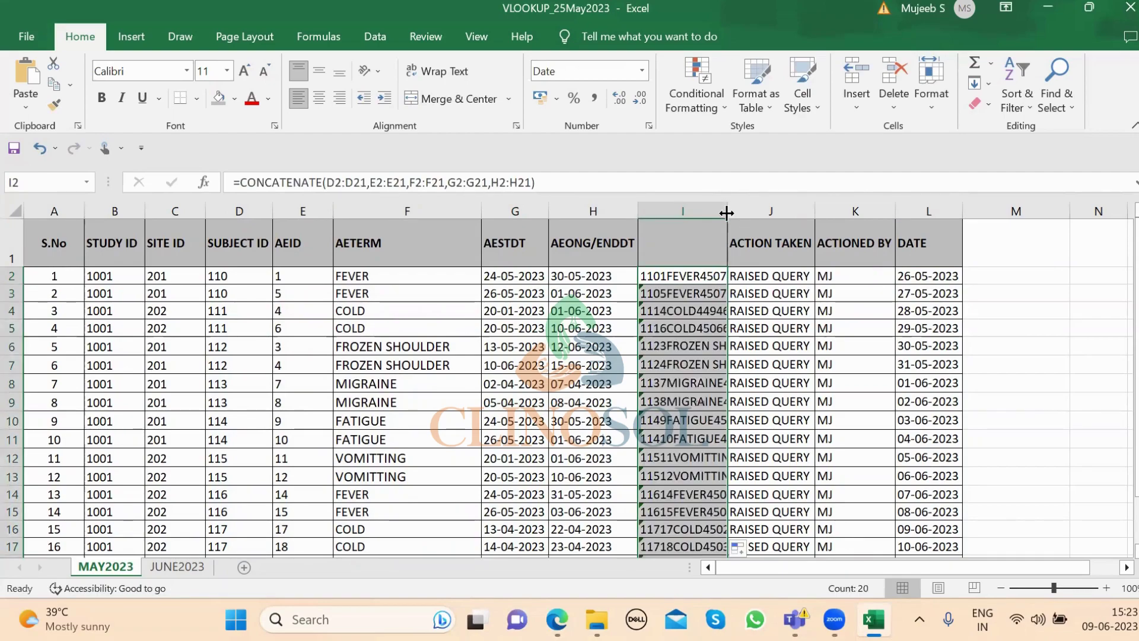
drag(726, 213, 869, 215)
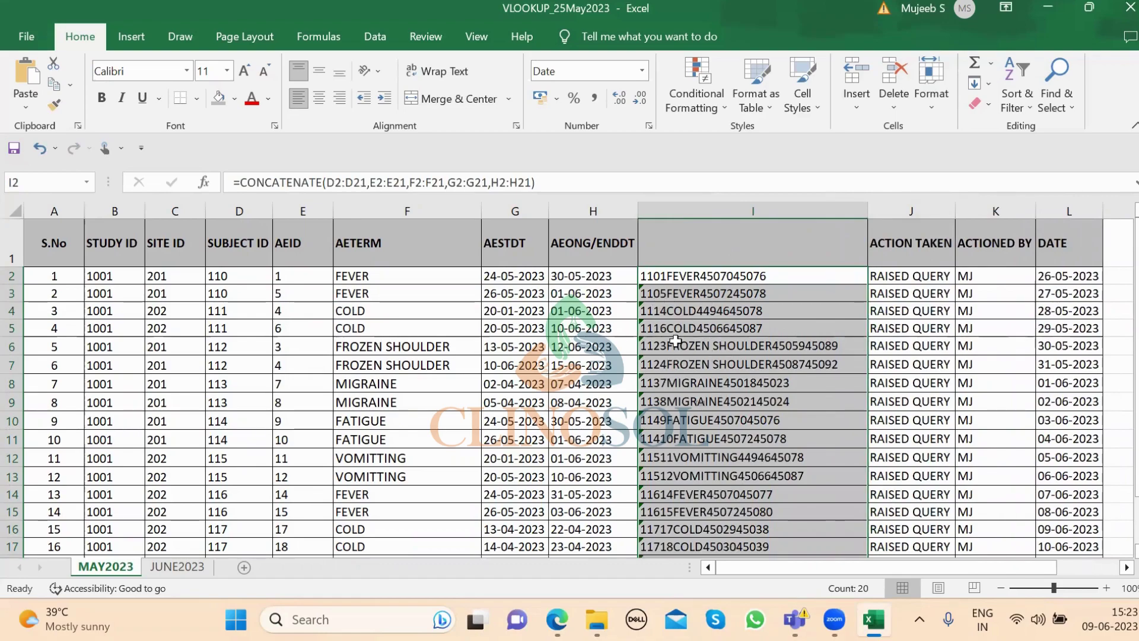
Insert a new column before ACTION TAKEN on the JUNE2023 sheet.
click(159, 566)
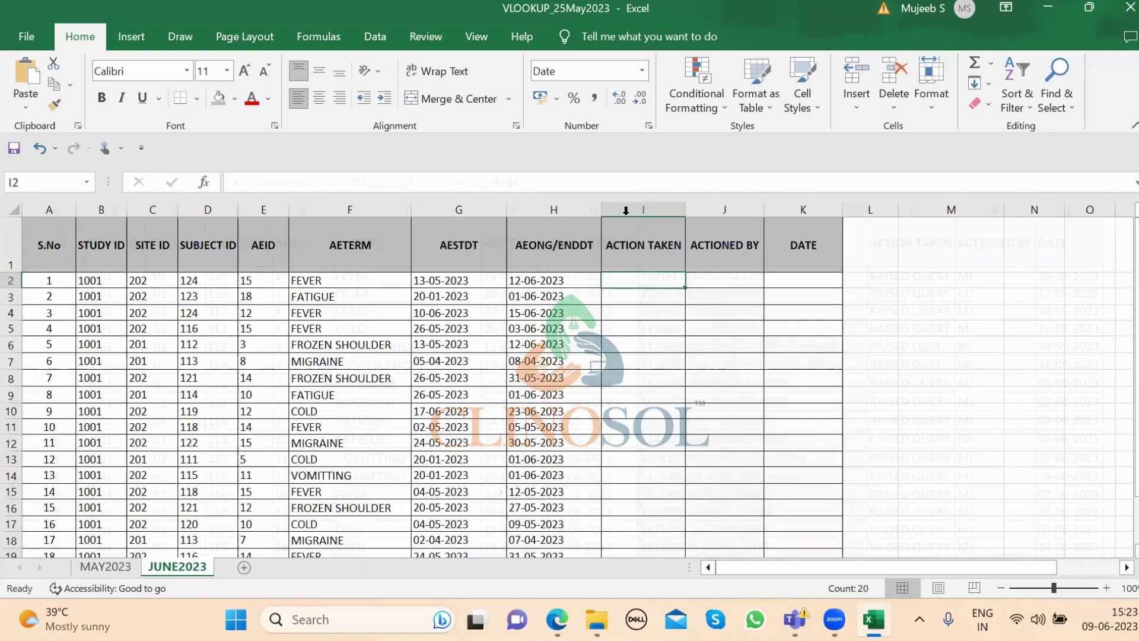
click(625, 211)
key(ctrl+shift+plus)
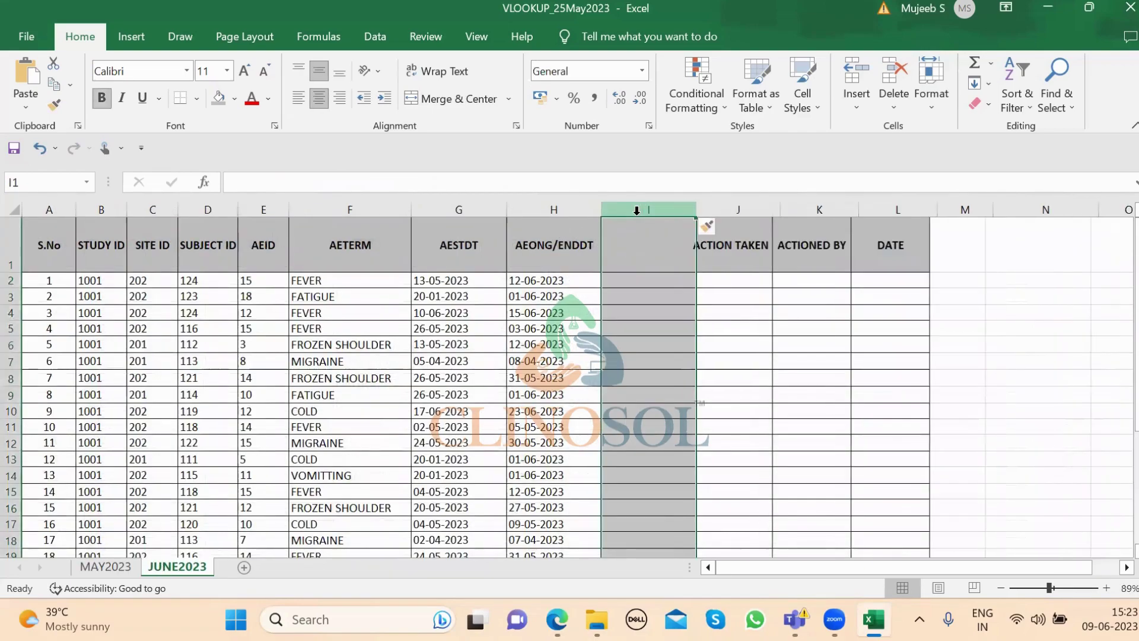
Enter Concatenate as the heading of the new column in I1, with a capital C.
click(652, 253)
text(c)
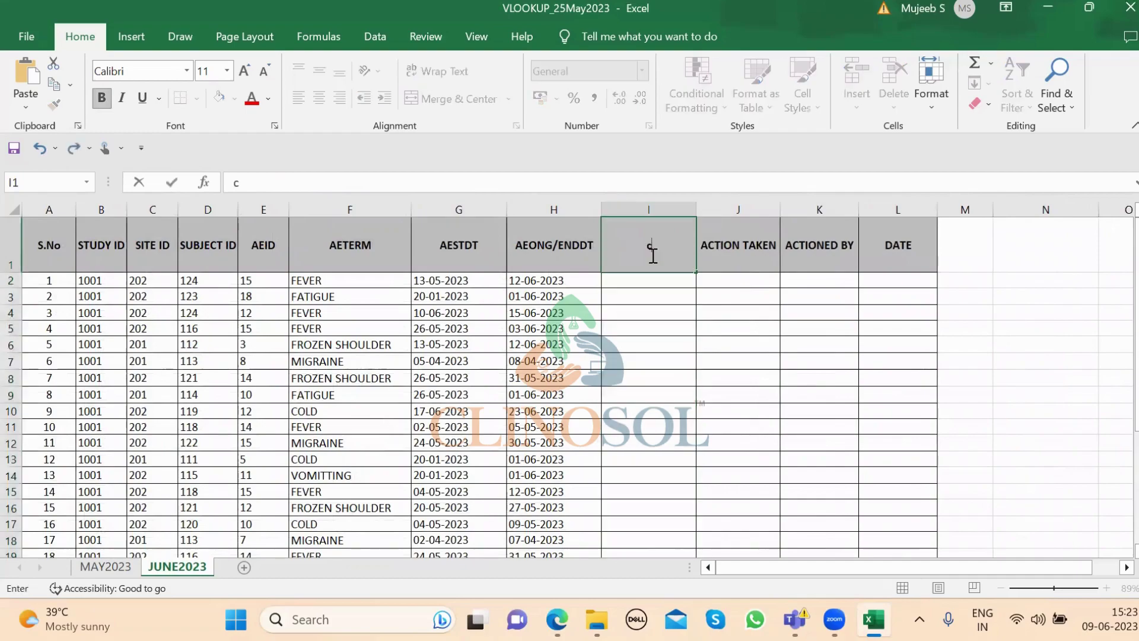
text(oncatenate)
click(621, 254)
key(Delete)
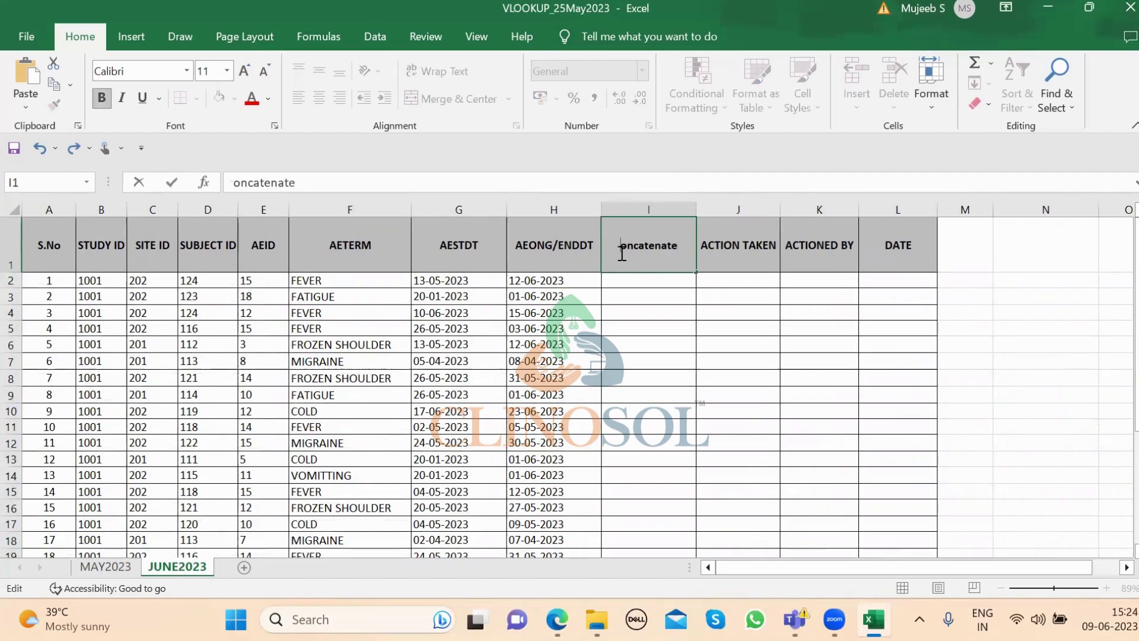
text(C)
key(Return)
click(629, 246)
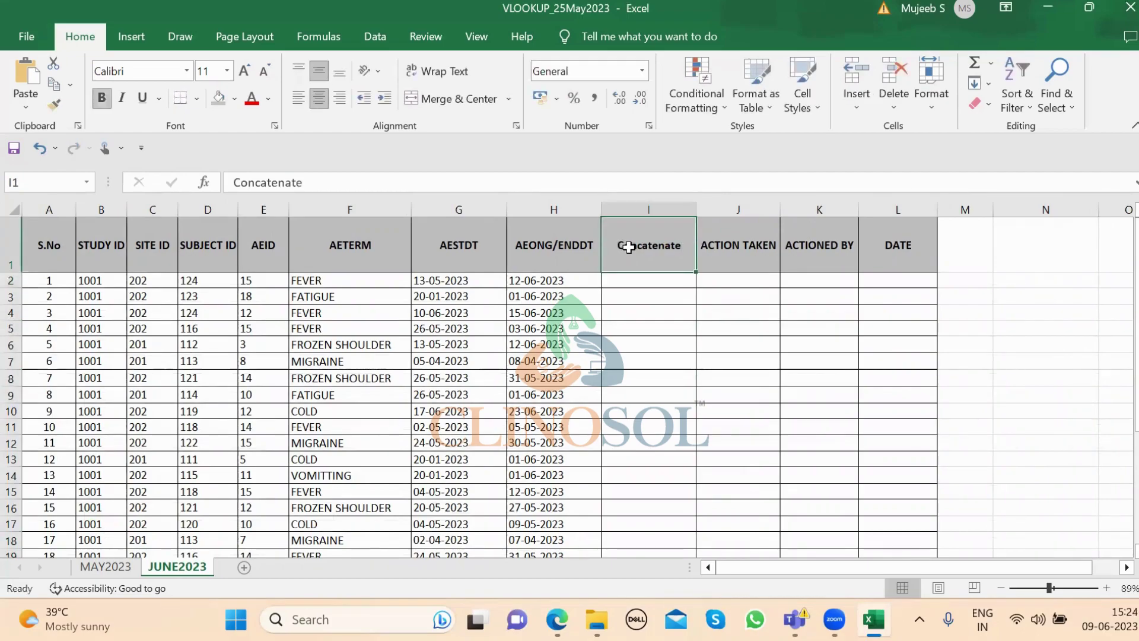
Copy the formatting of the AEONG/ENDDT heading in H1 onto the Concatenate heading in I1.
click(553, 248)
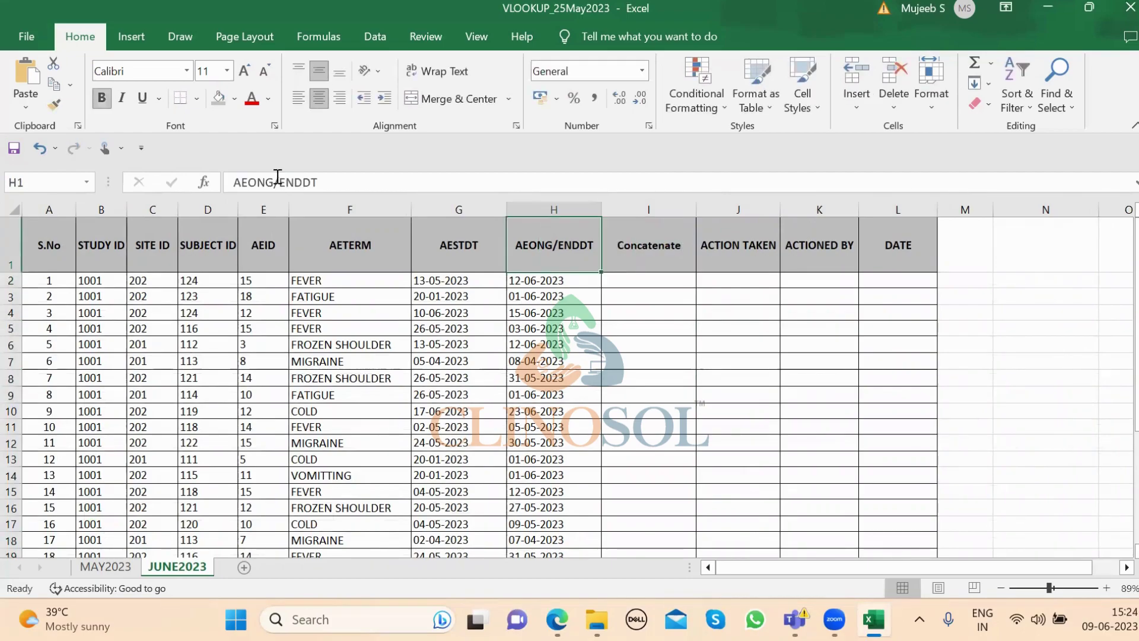
click(55, 107)
click(646, 255)
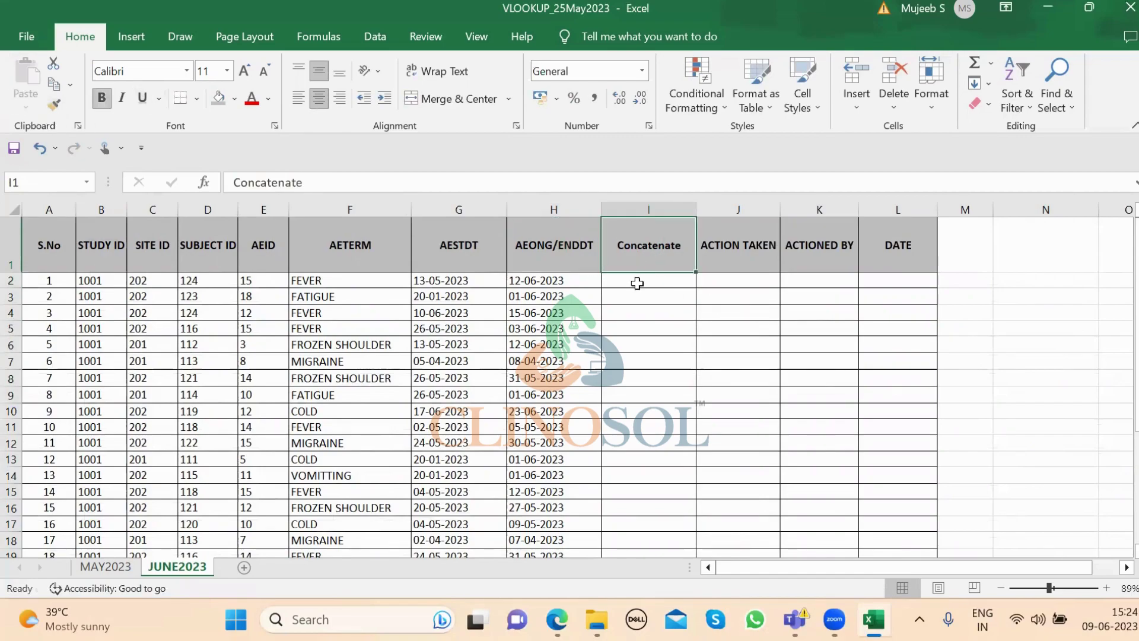
Begin a CONCATENATE formula in I2 with the SUBJECT ID range D2:D31 as its first text argument.
click(652, 280)
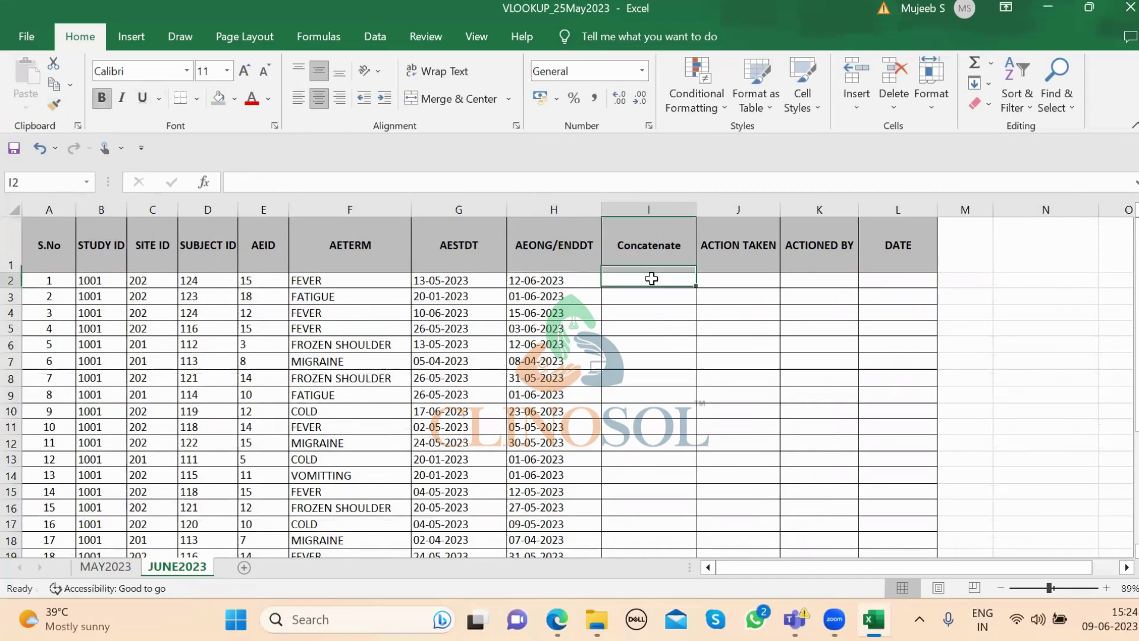
text(=)
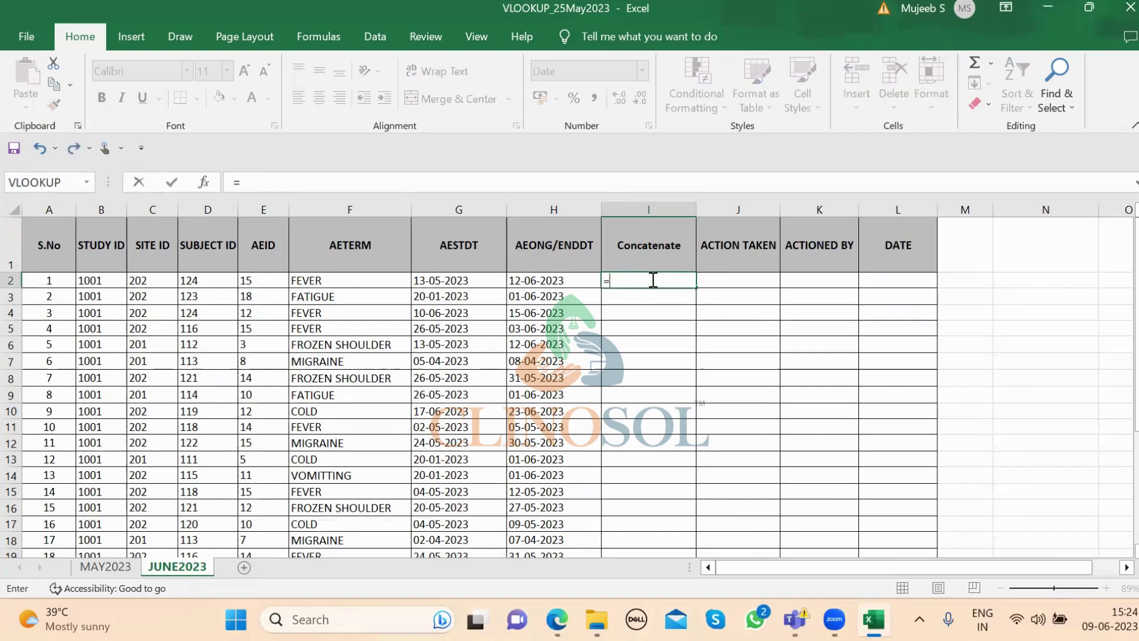
text(conca)
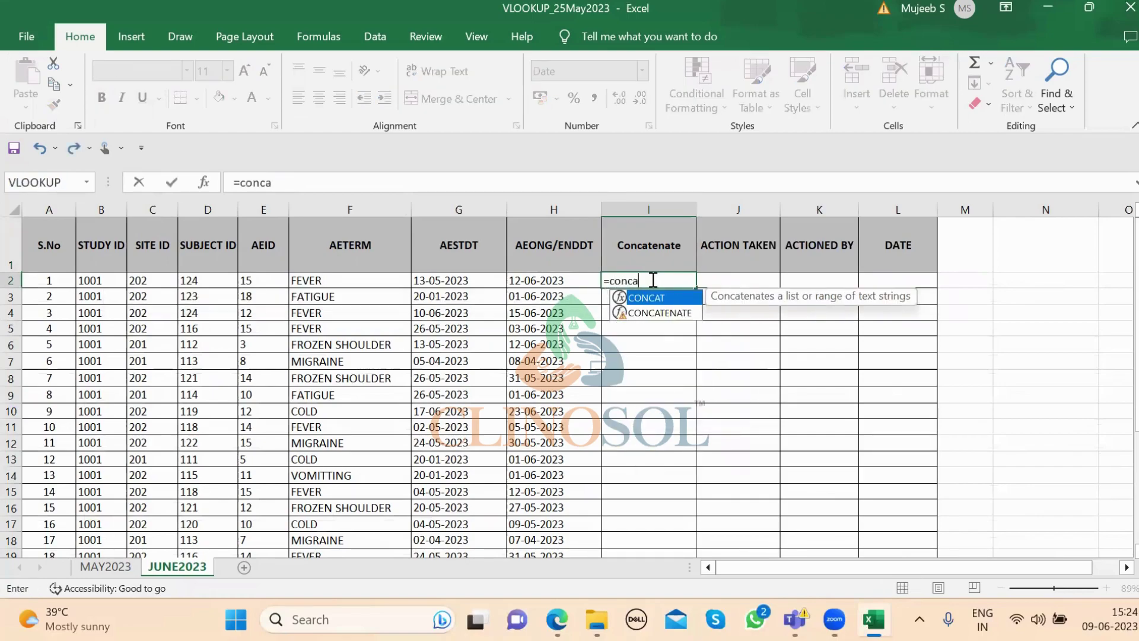
text(tena)
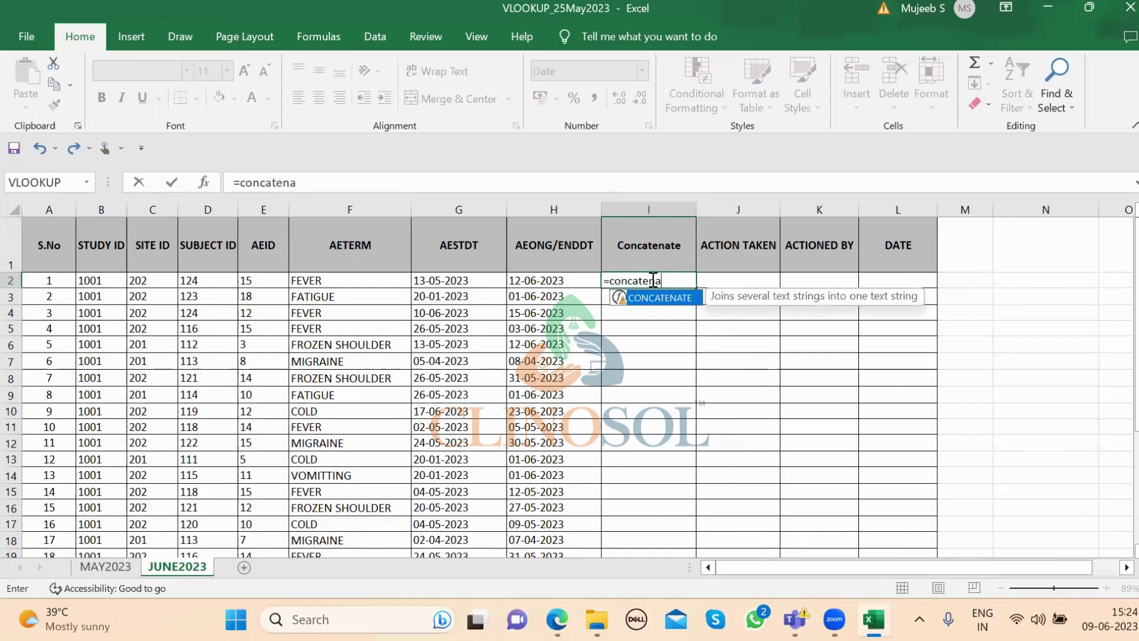
text(te()
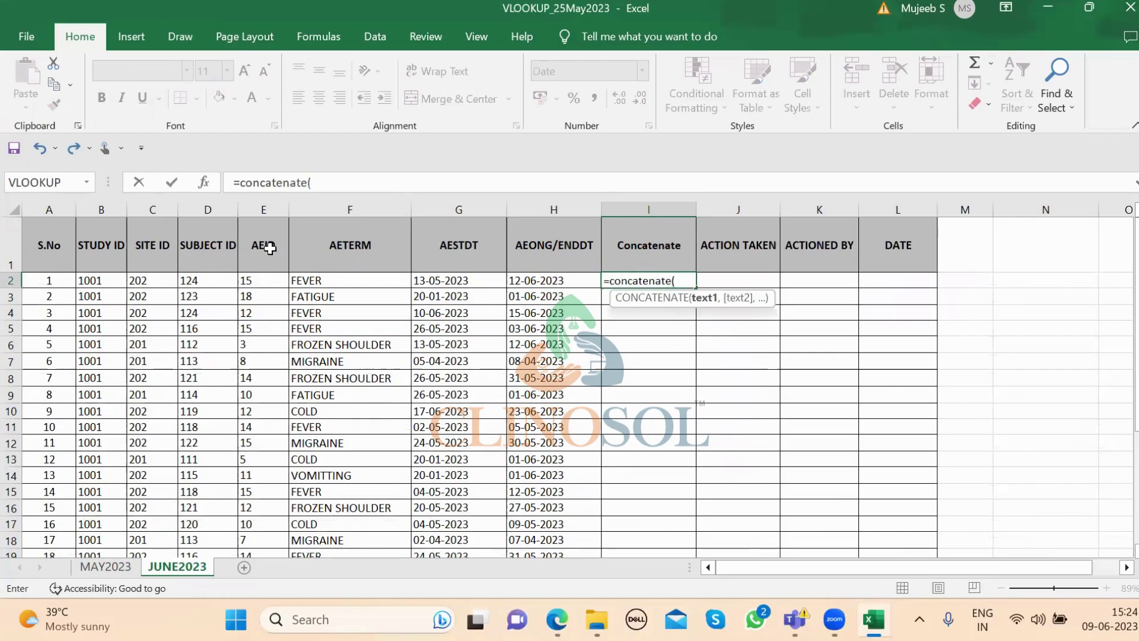
click(203, 285)
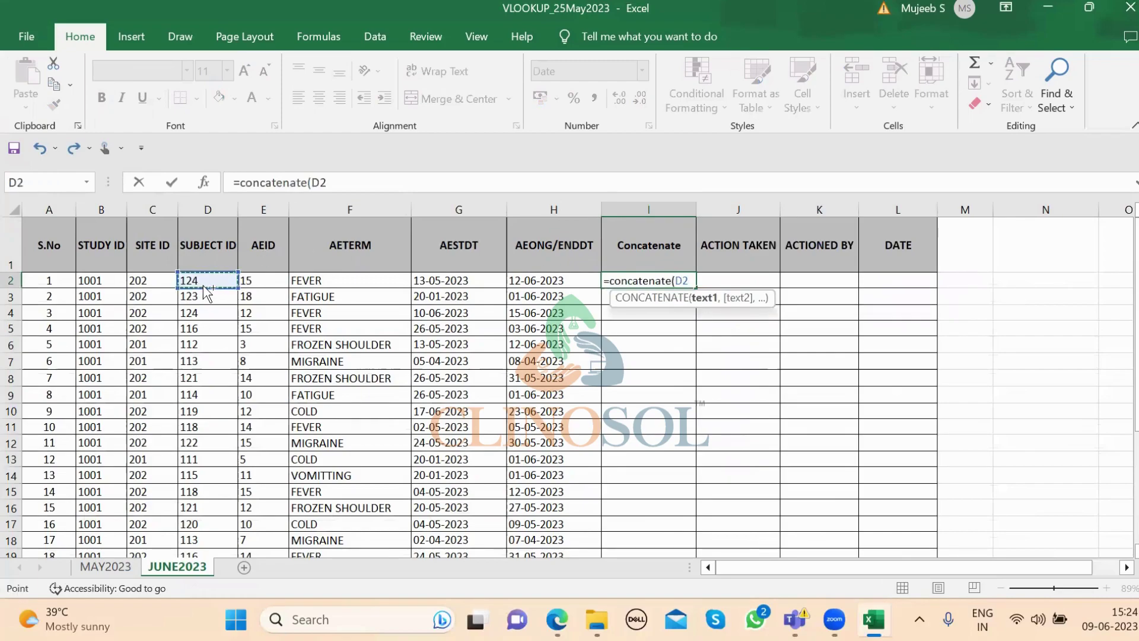
key(ctrl+shift+Down)
text(,)
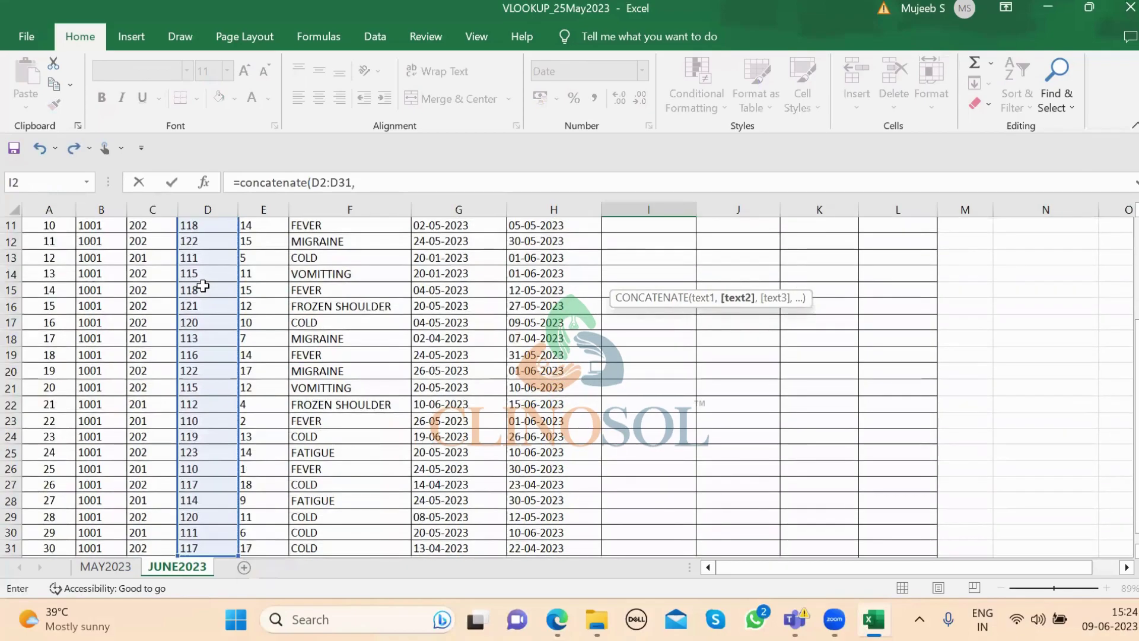
Add the AEID range E2:E31 and the AETERM range F2:F31 to the CONCATENATE formula.
scroll(203, 285, up, 4)
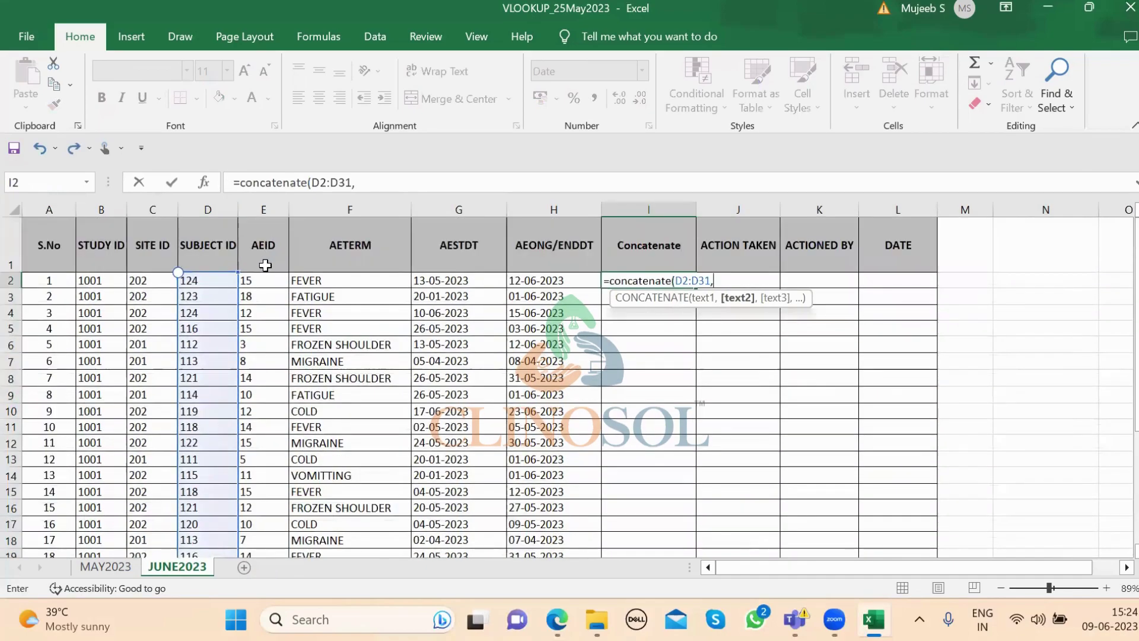
click(261, 279)
key(ctrl+shift+Down)
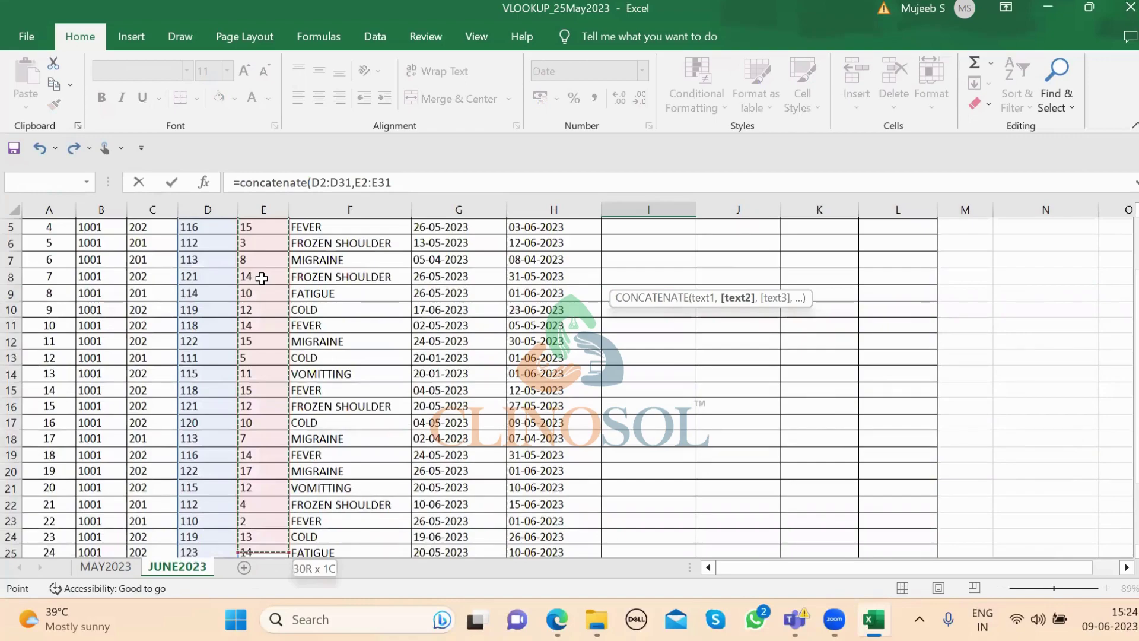
text(,)
scroll(261, 278, up, 4)
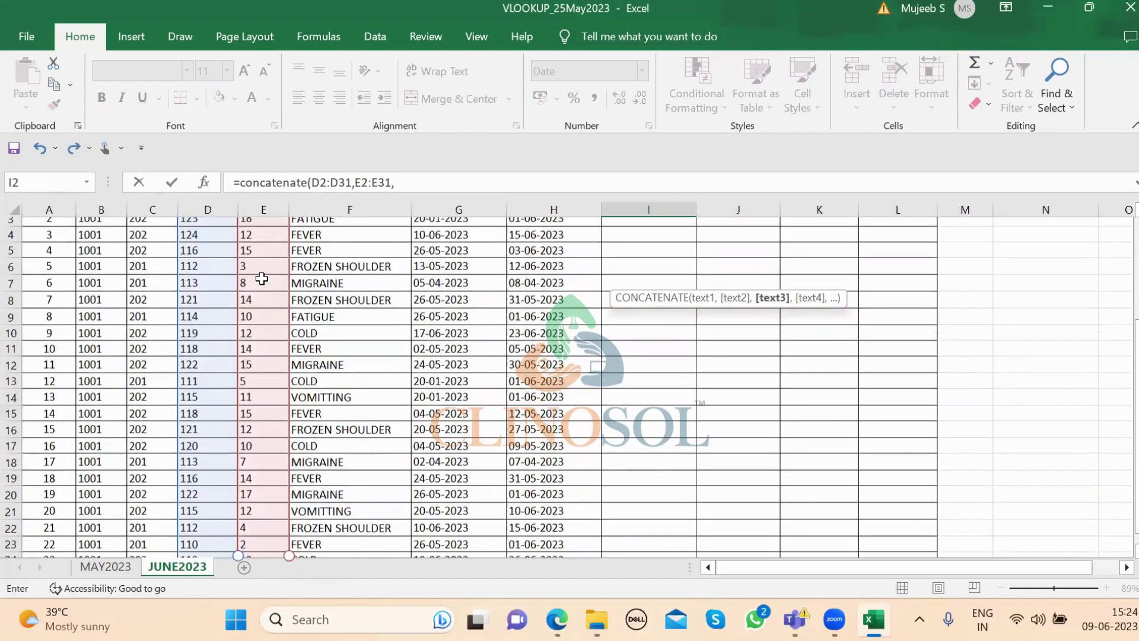
click(303, 280)
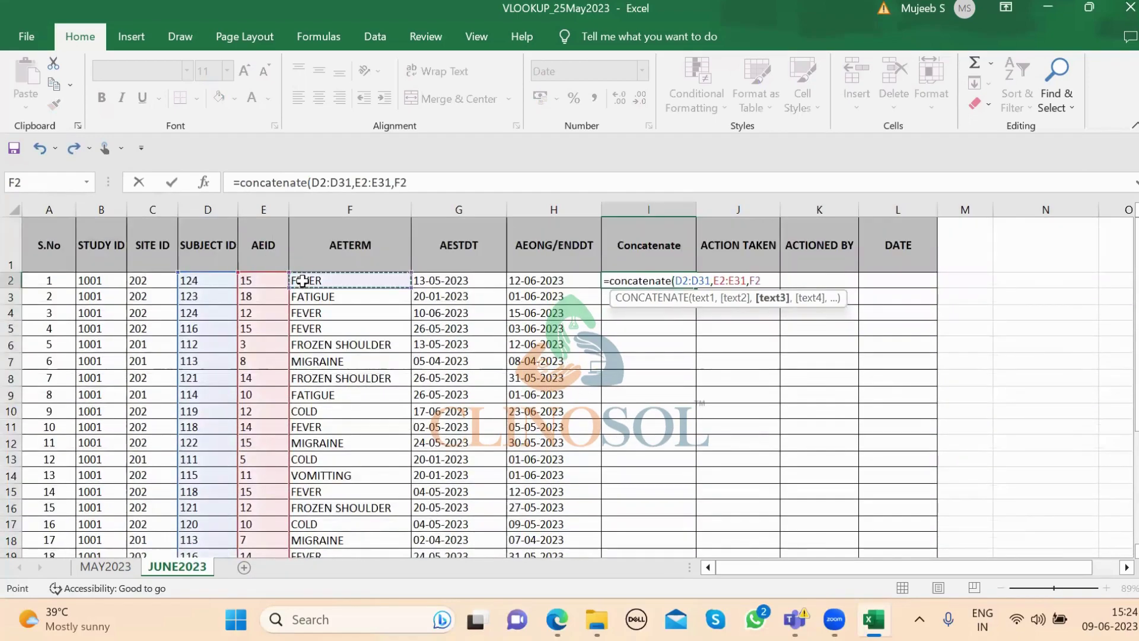
key(ctrl+shift+Down)
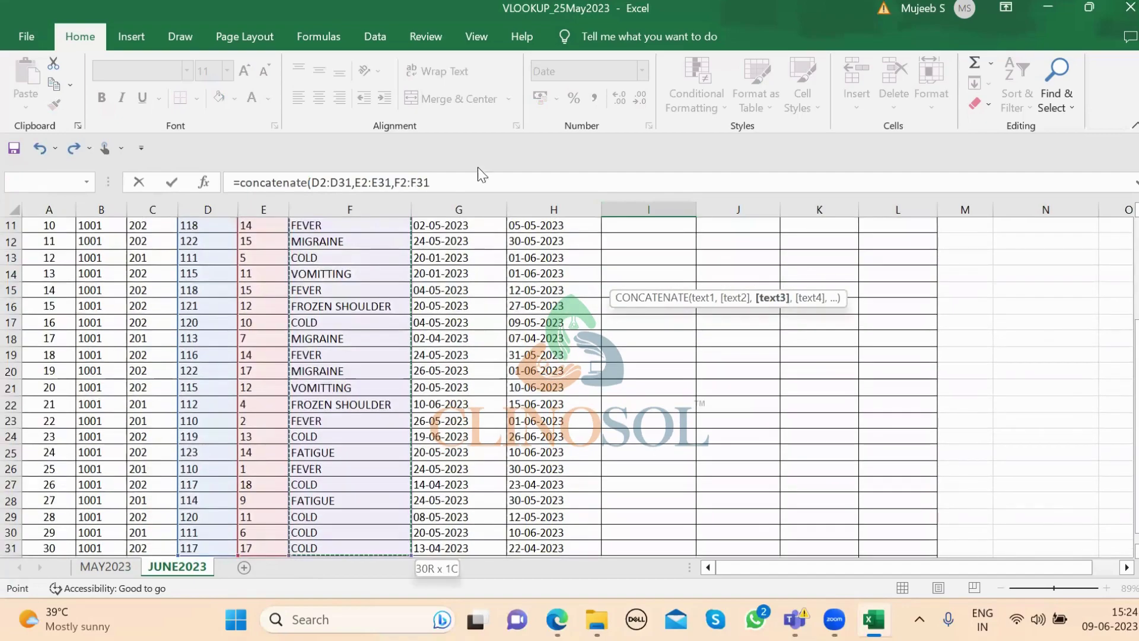
click(455, 182)
text(,)
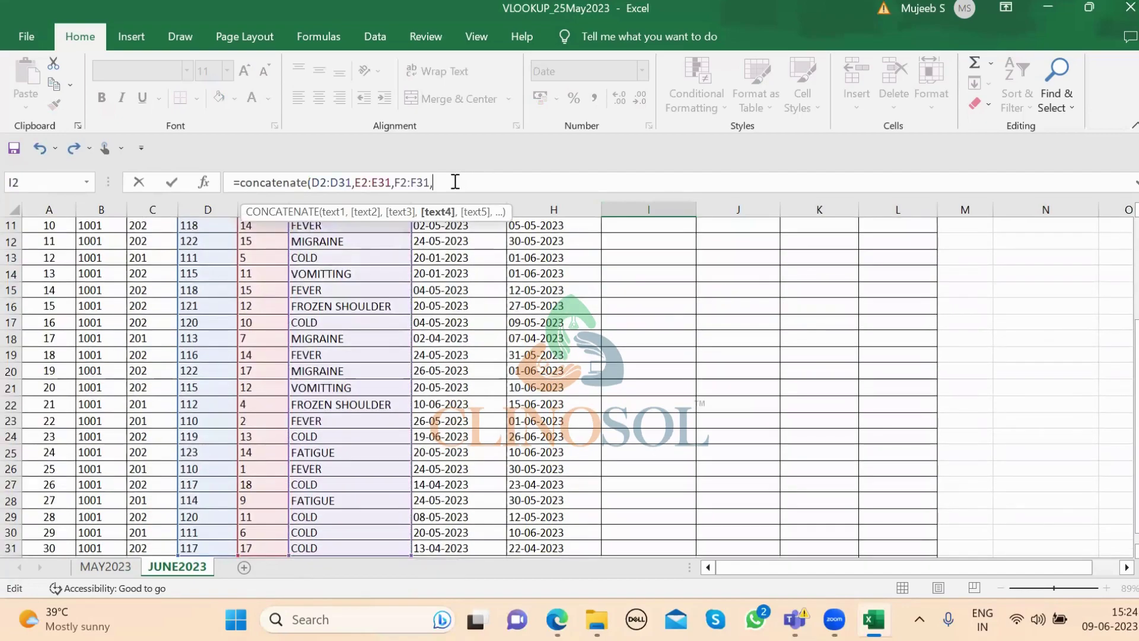
Add the AESTDT range G2:G31 and the AEONG/ENDDT range H2:H31, and complete the CONCATENATE formula in I2.
scroll(455, 181, up, 4)
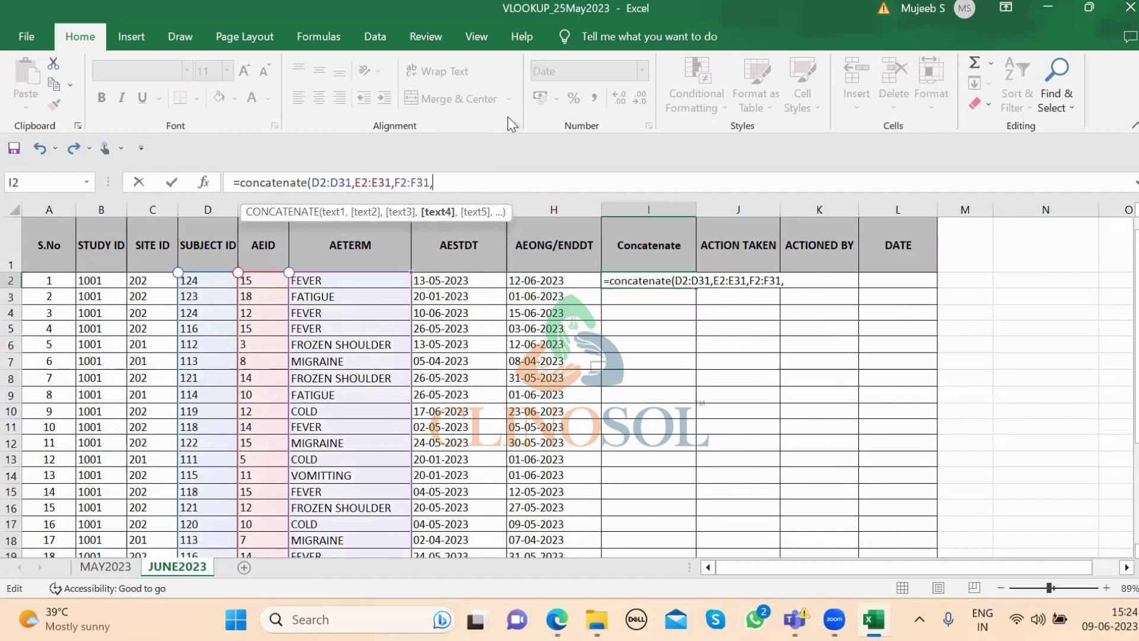
click(459, 280)
key(ctrl+shift+Down)
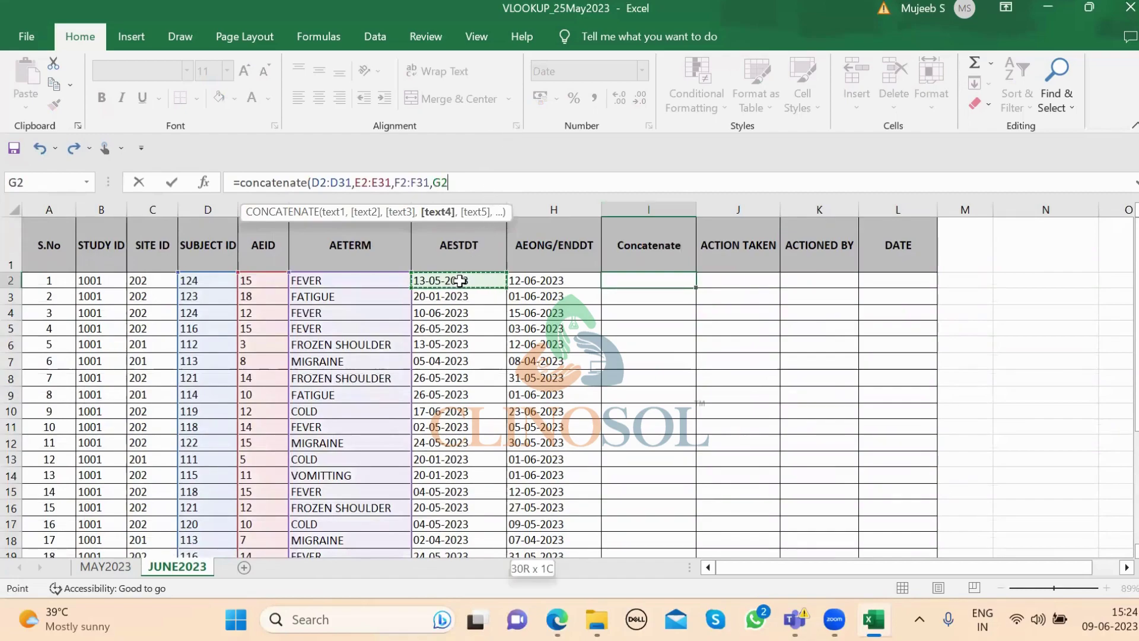
text(,)
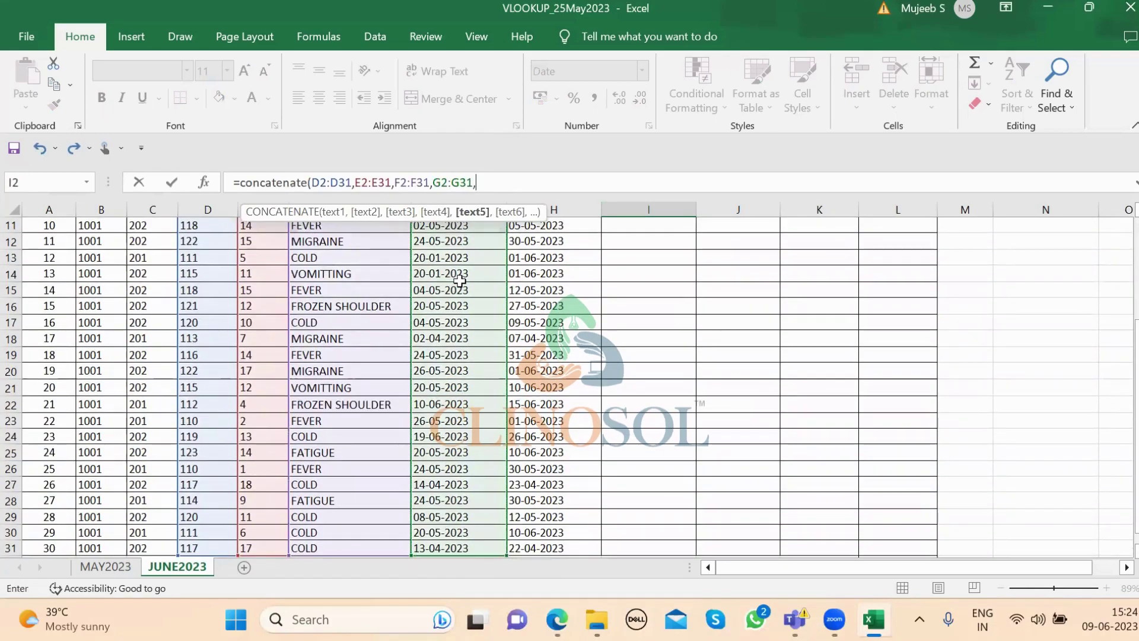
scroll(460, 280, up, 3)
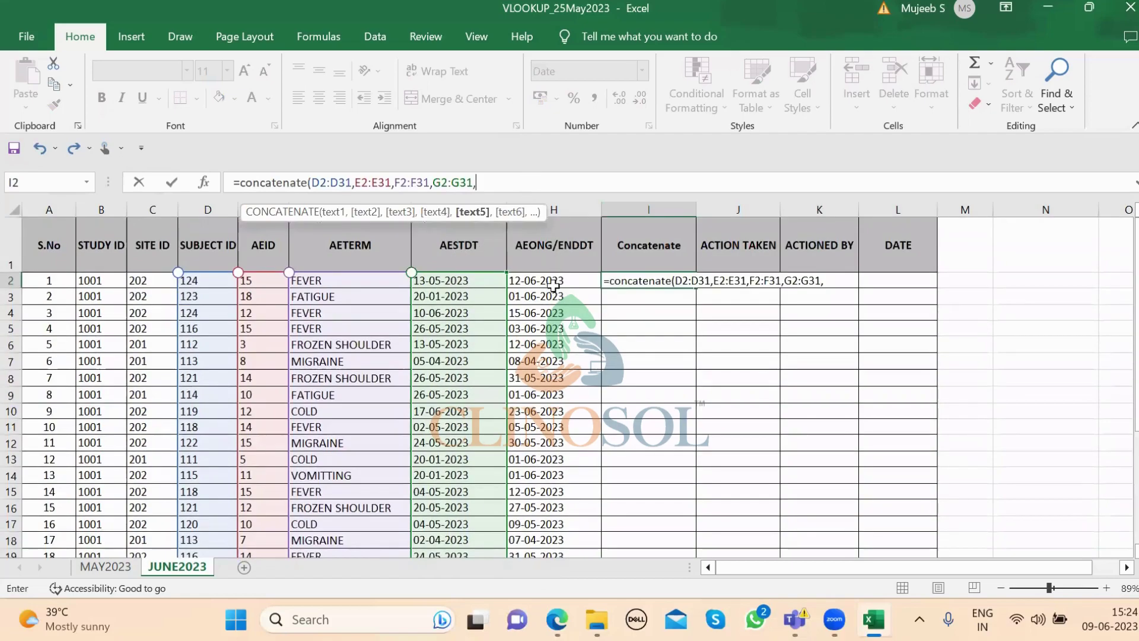
click(553, 280)
key(ctrl+shift+Down)
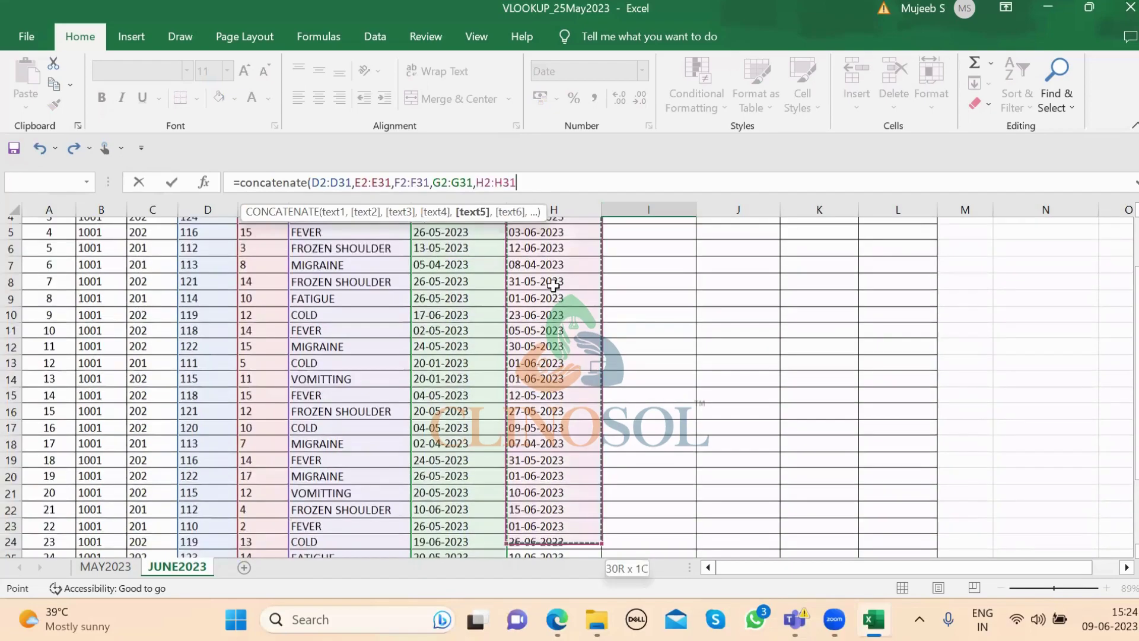
text())
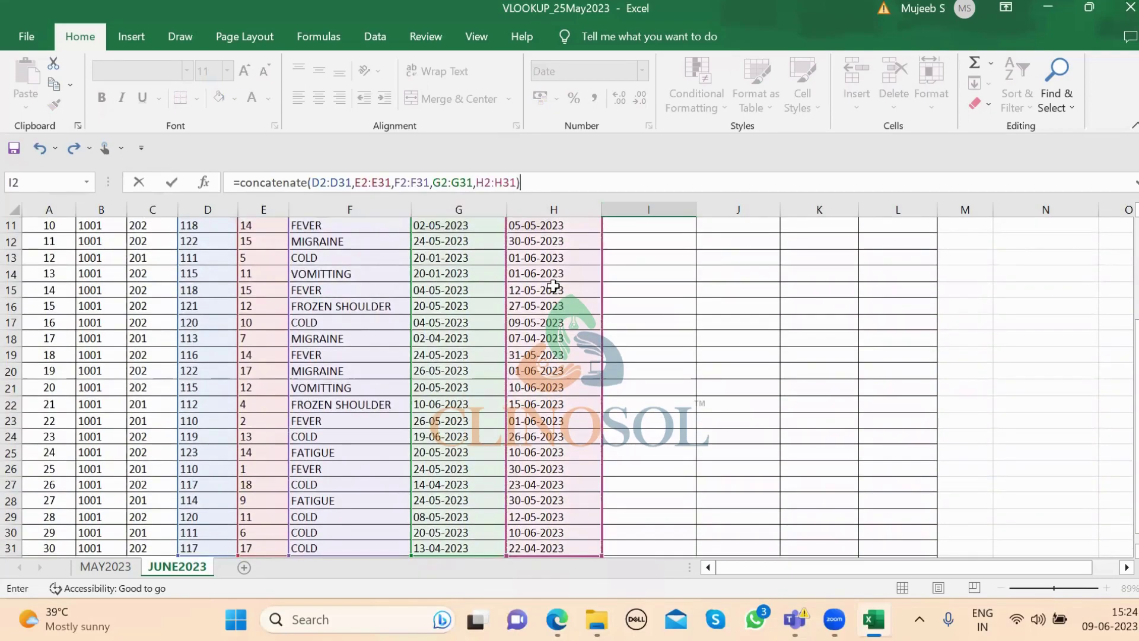
key(Return)
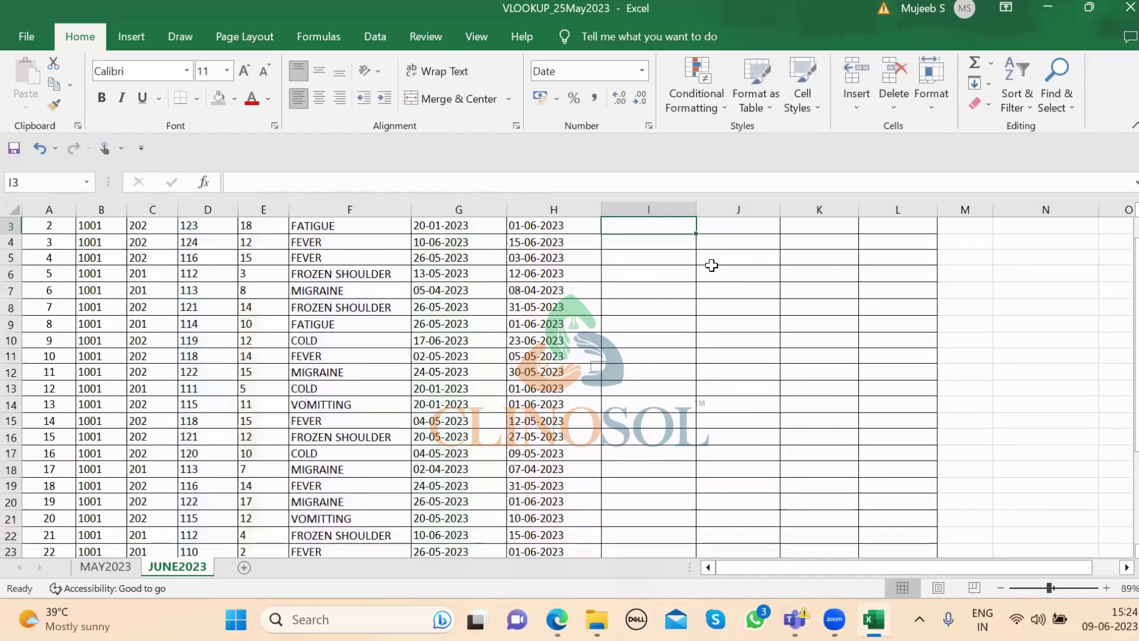
Fill the I2 formula down through all the June records and widen column I to fit the combined text.
key(Up)
scroll(712, 261, up, 1)
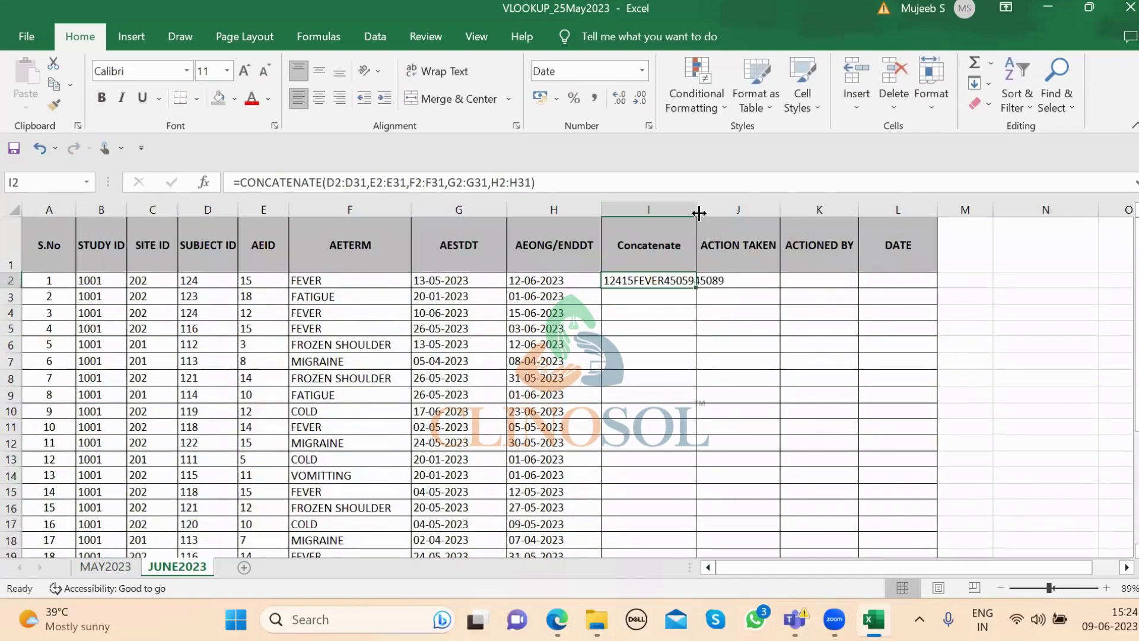
drag(698, 213, 729, 214)
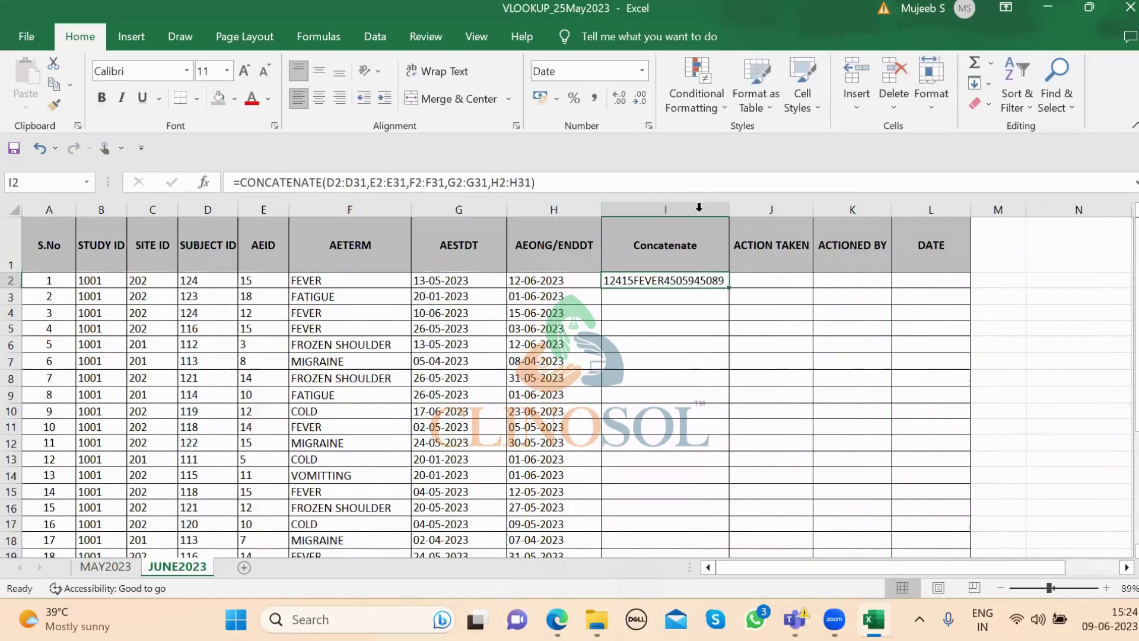
double_click(729, 288)
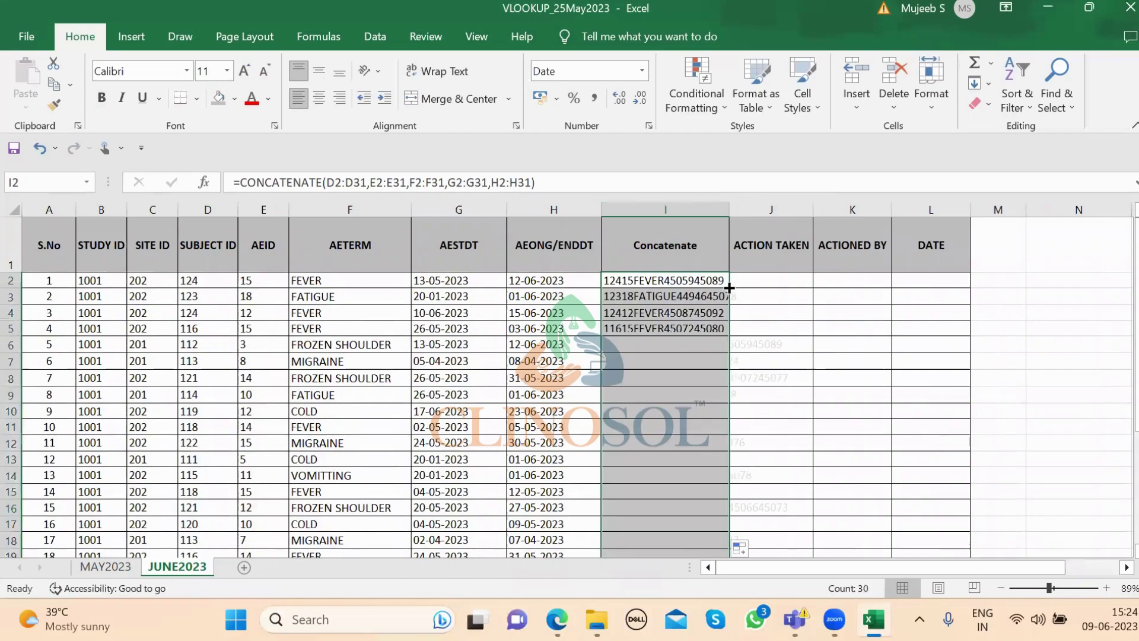
double_click(729, 209)
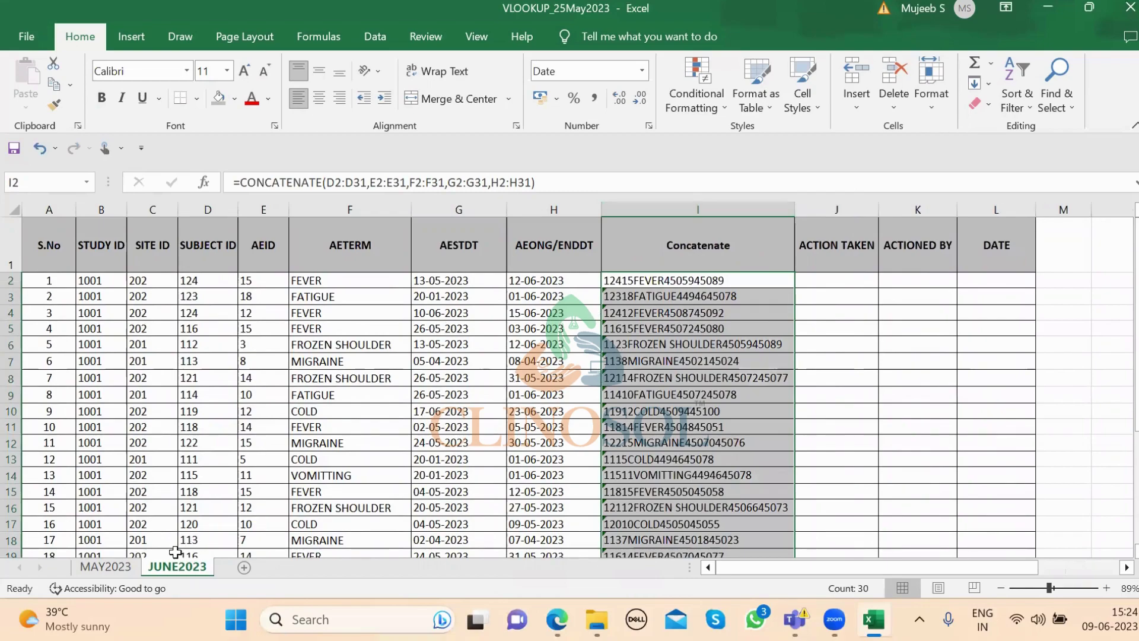
Examine the ACTION TAKEN column on the MAY2023 sheet.
click(112, 571)
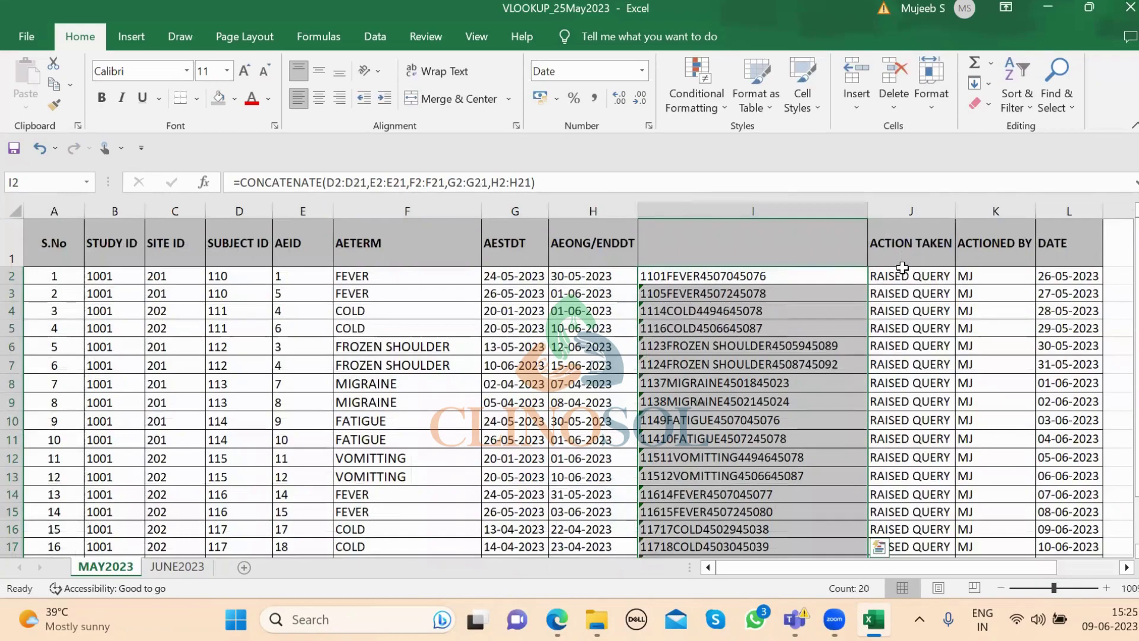
click(902, 274)
click(912, 210)
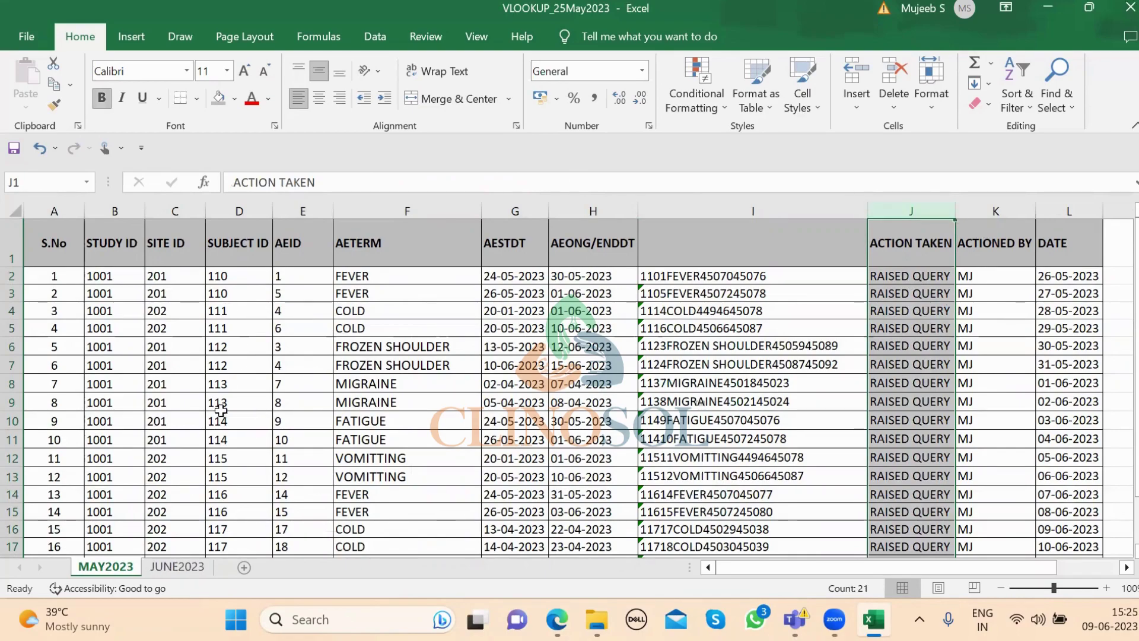
Begin a VLOOKUP formula in J2 of the JUNE2023 sheet, with the concatenated key in I2 as the lookup value.
click(178, 568)
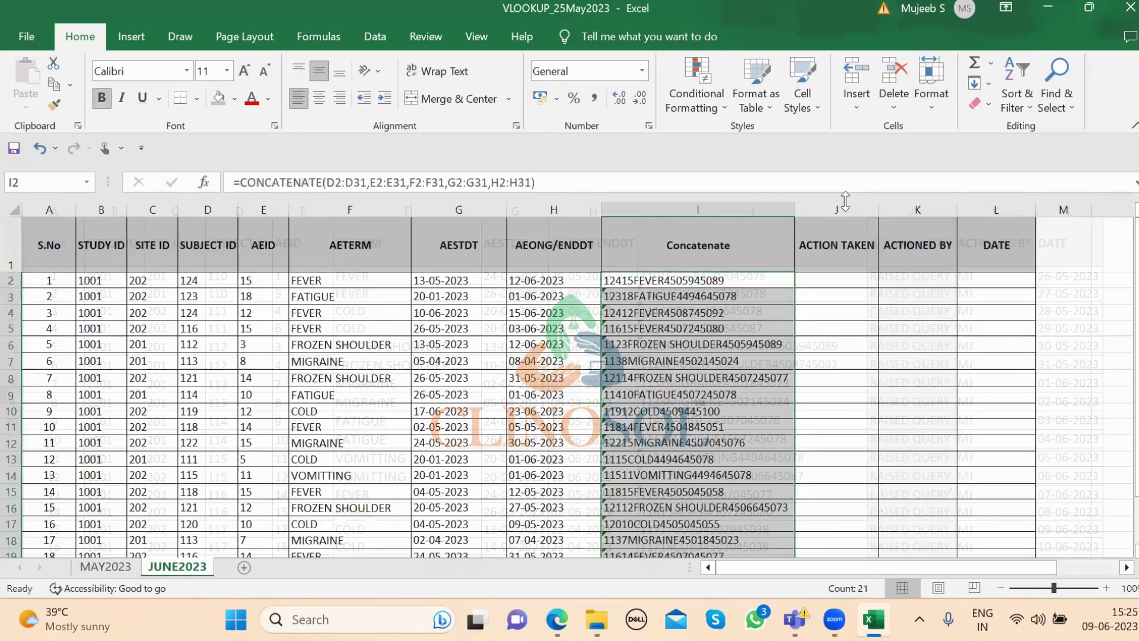
click(827, 279)
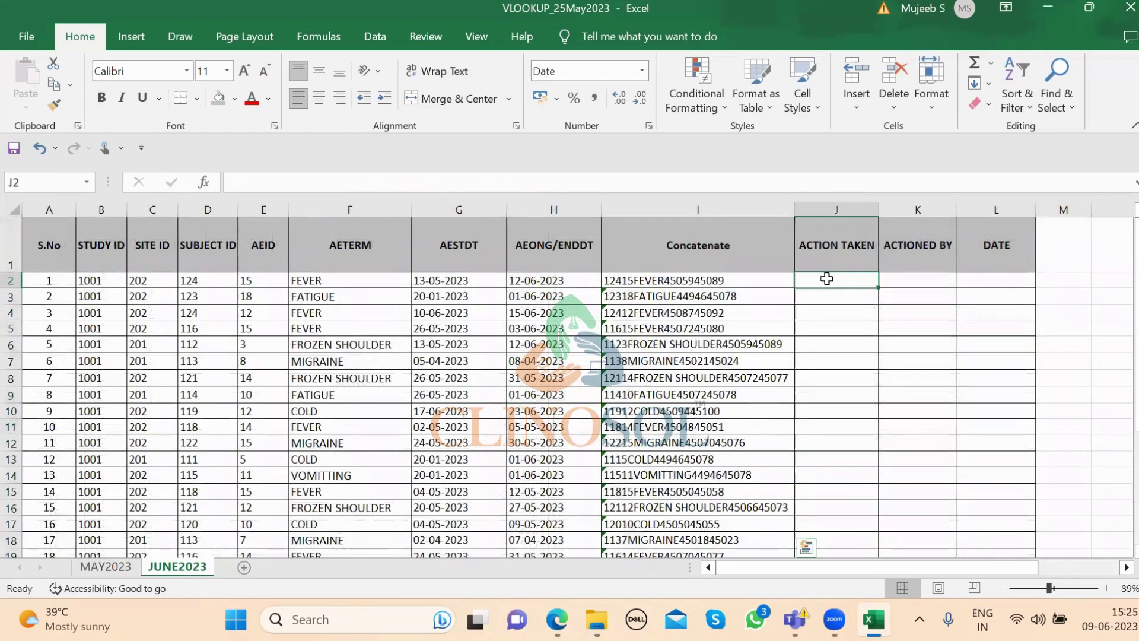
text(=)
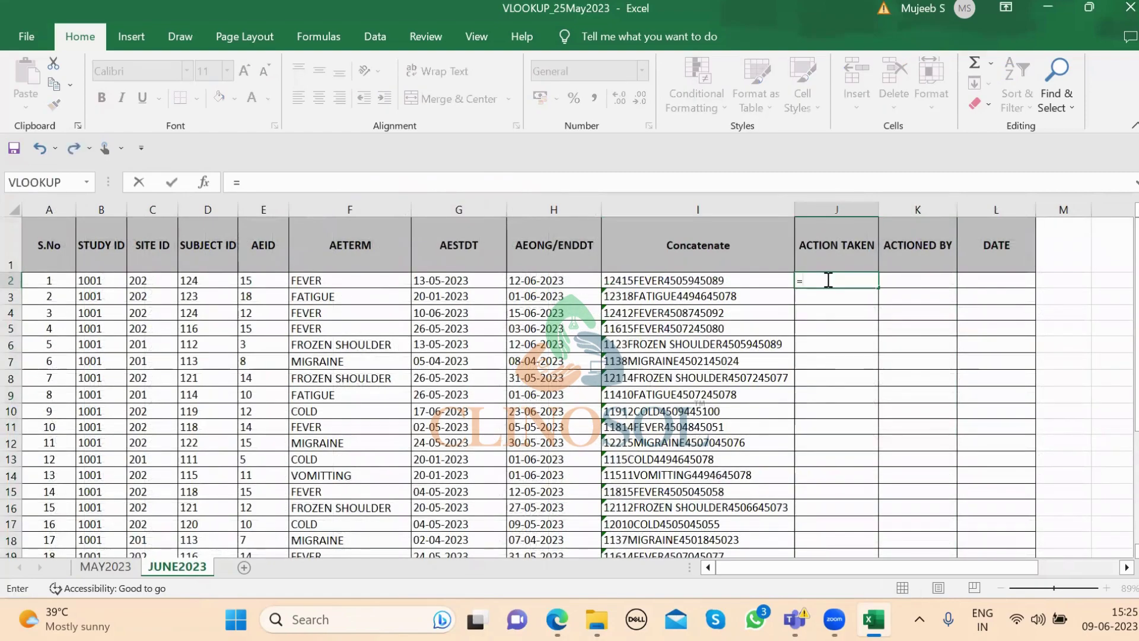
text(vloo)
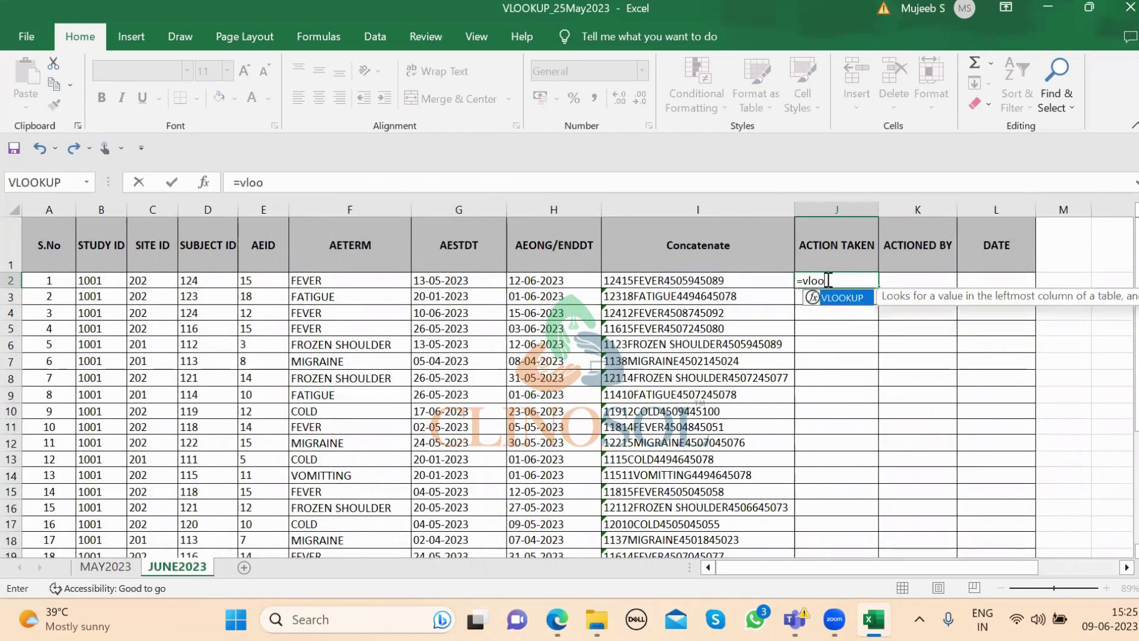
text(kup()
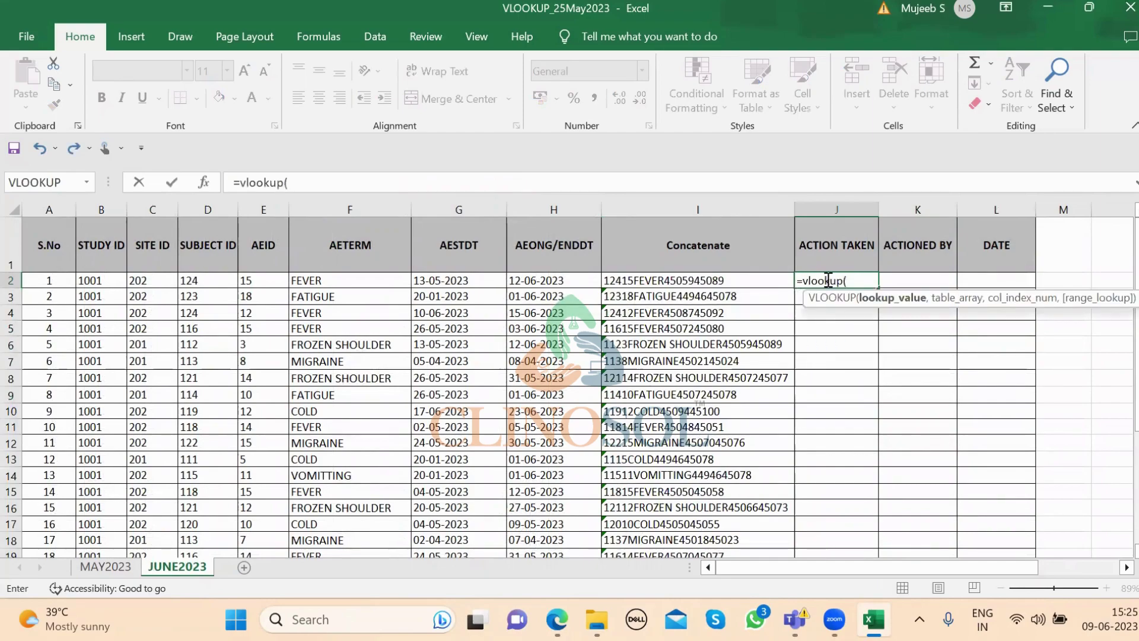
click(693, 278)
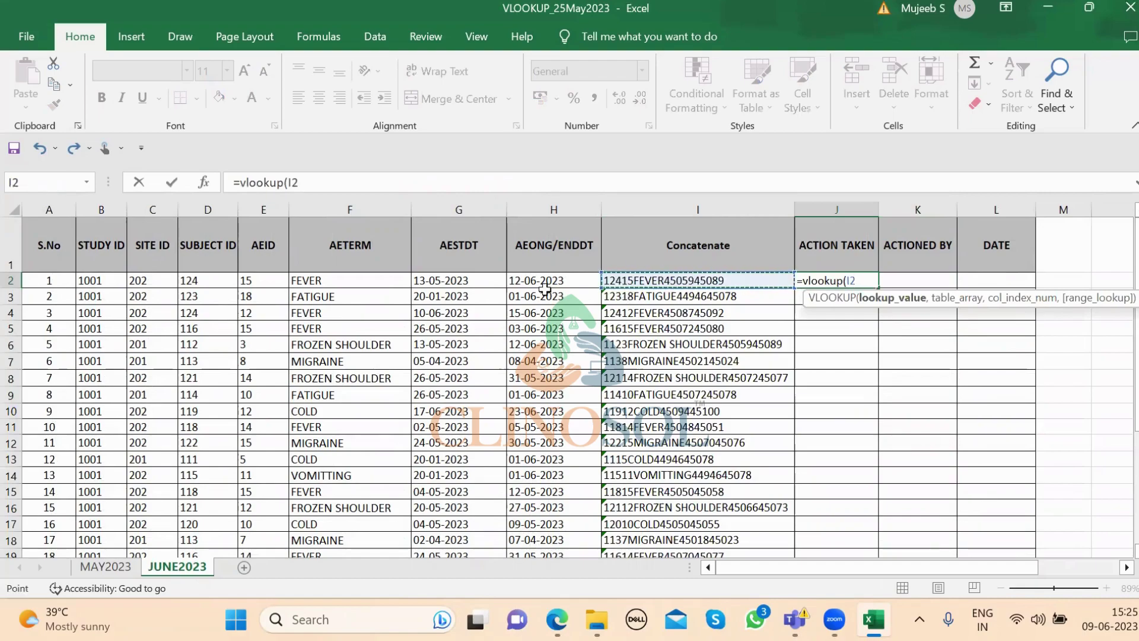
click(105, 566)
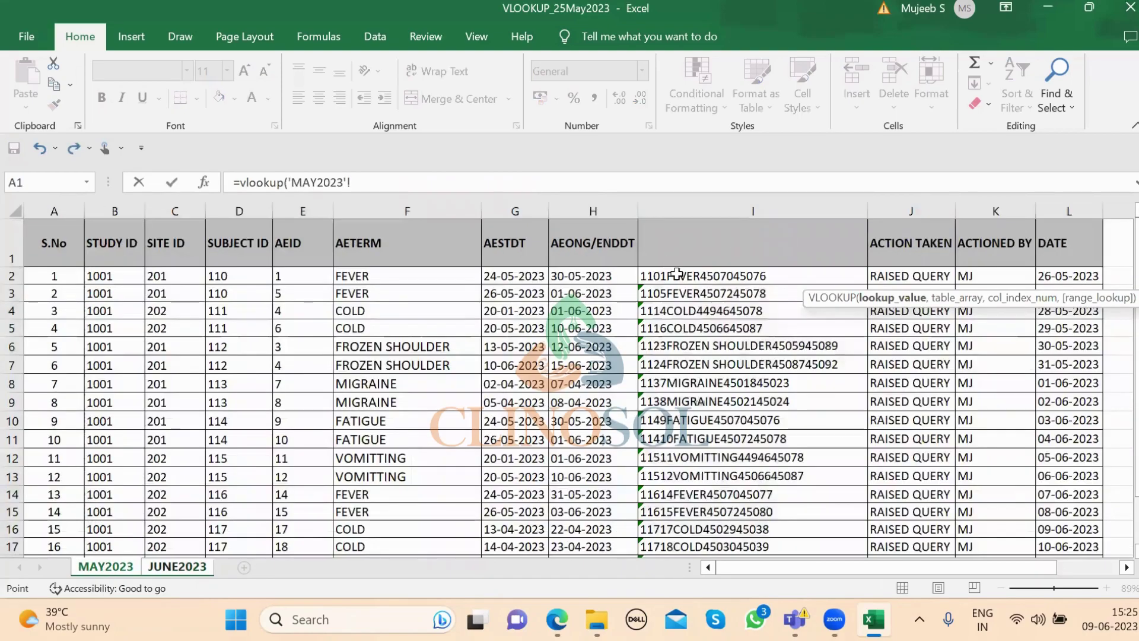
click(677, 274)
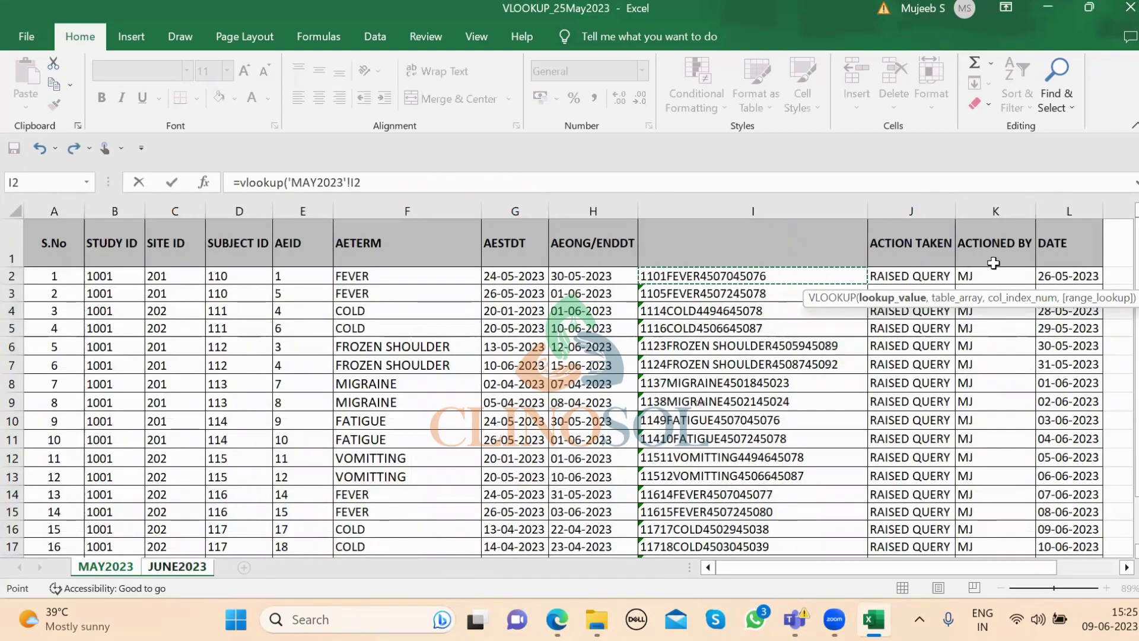
shift+click(937, 276)
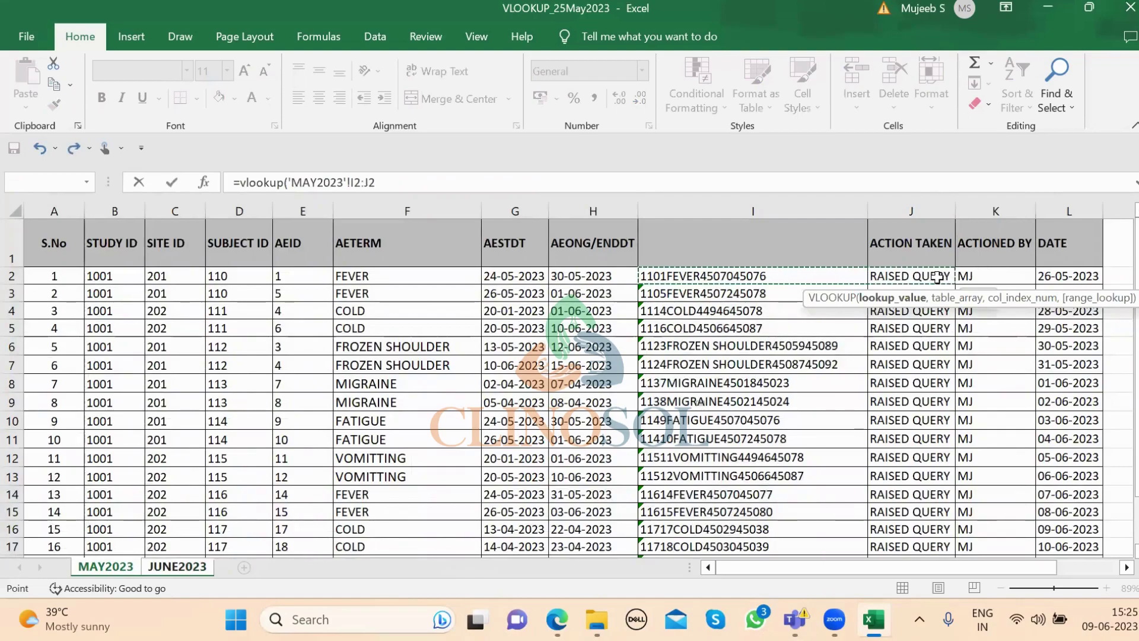
key(shift+Down)
key(shift+Down)
key(shift+Down)
key(shift+Down)
key(shift+Down)
key(shift+Down)
key(shift+Down)
key(shift+Down)
key(shift+Down)
key(shift+Down)
key(shift+Down)
key(shift+Down)
key(shift+Down)
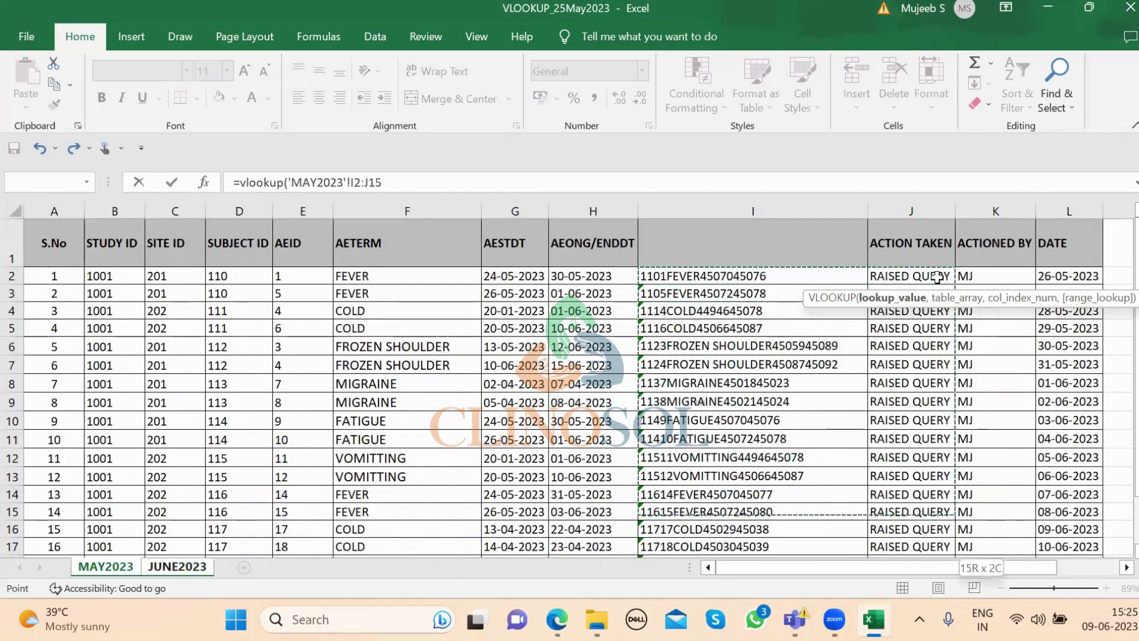
scroll(937, 276, down, 3)
key(shift+Down)
key(shift+Down)
key(shift+Down)
key(shift+Down)
key(shift+Down)
key(shift+Down)
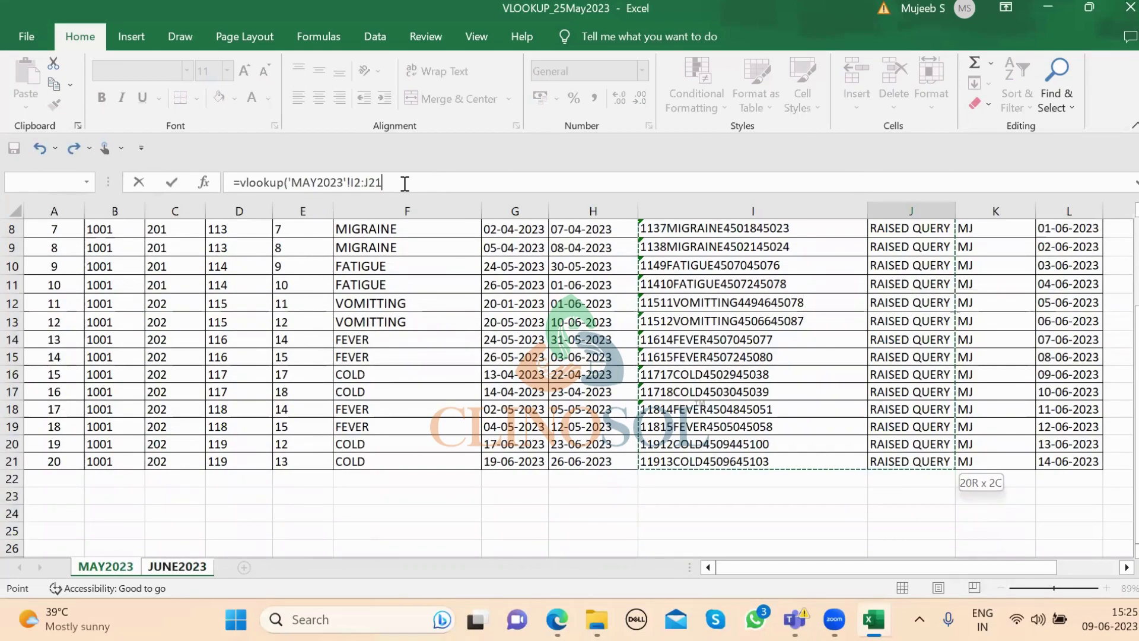
text(,2)
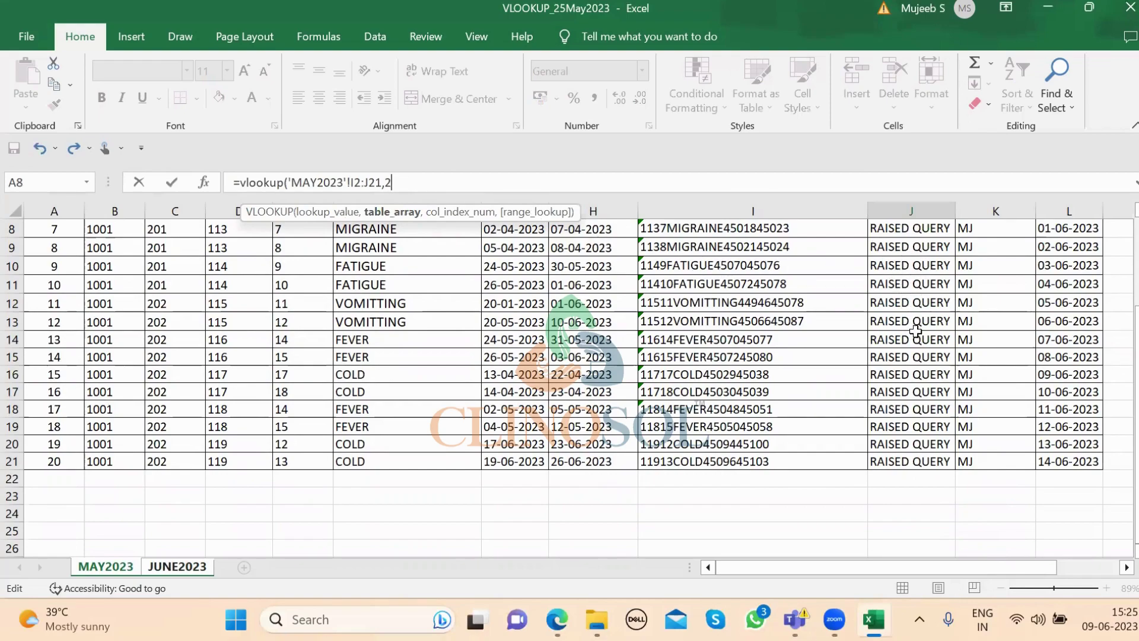
text(,0)
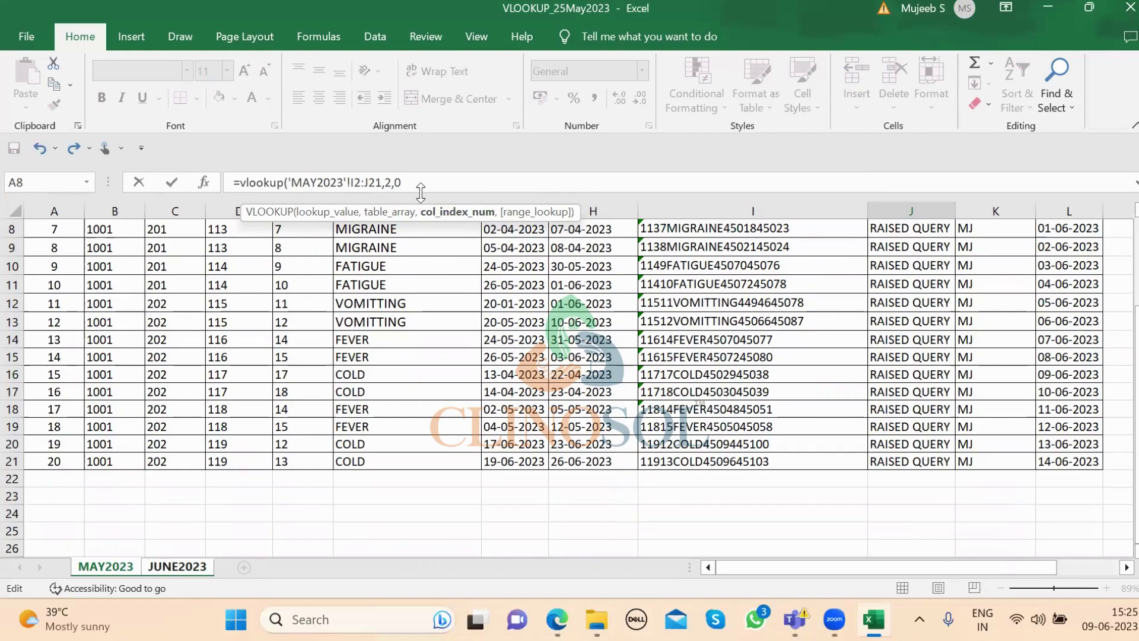
click(348, 181)
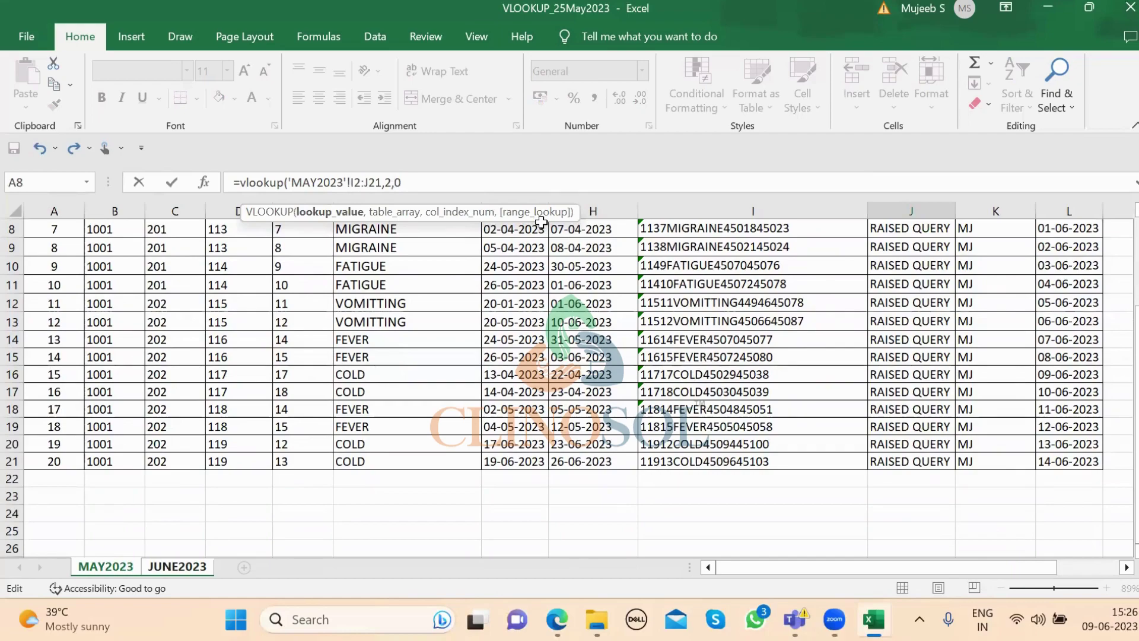
text($I)
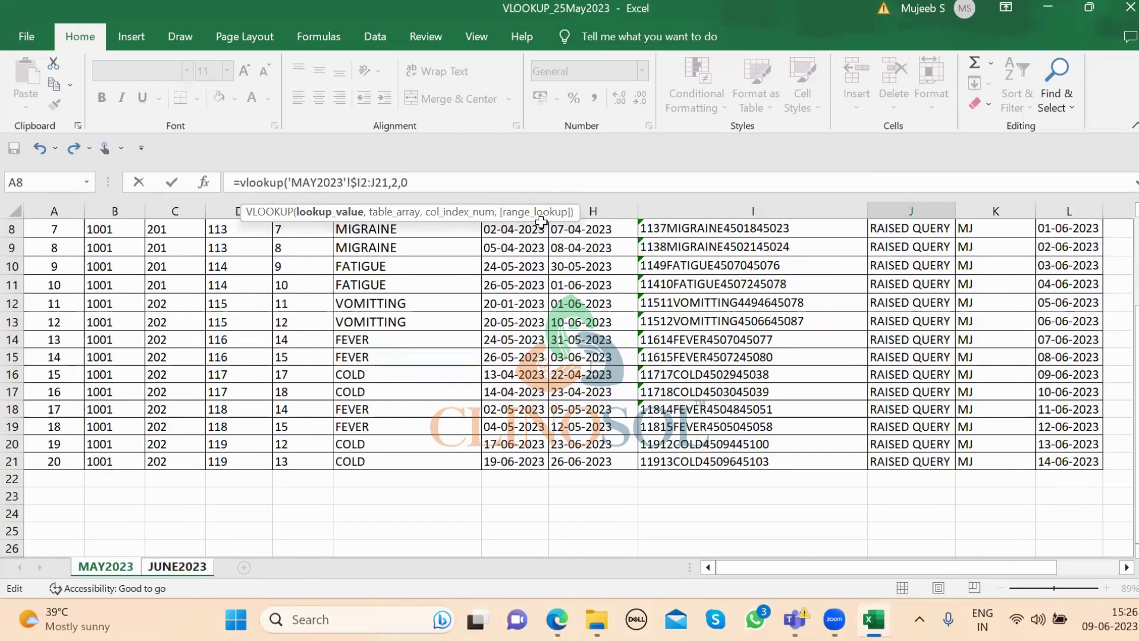
text($2:$J$)
key(End)
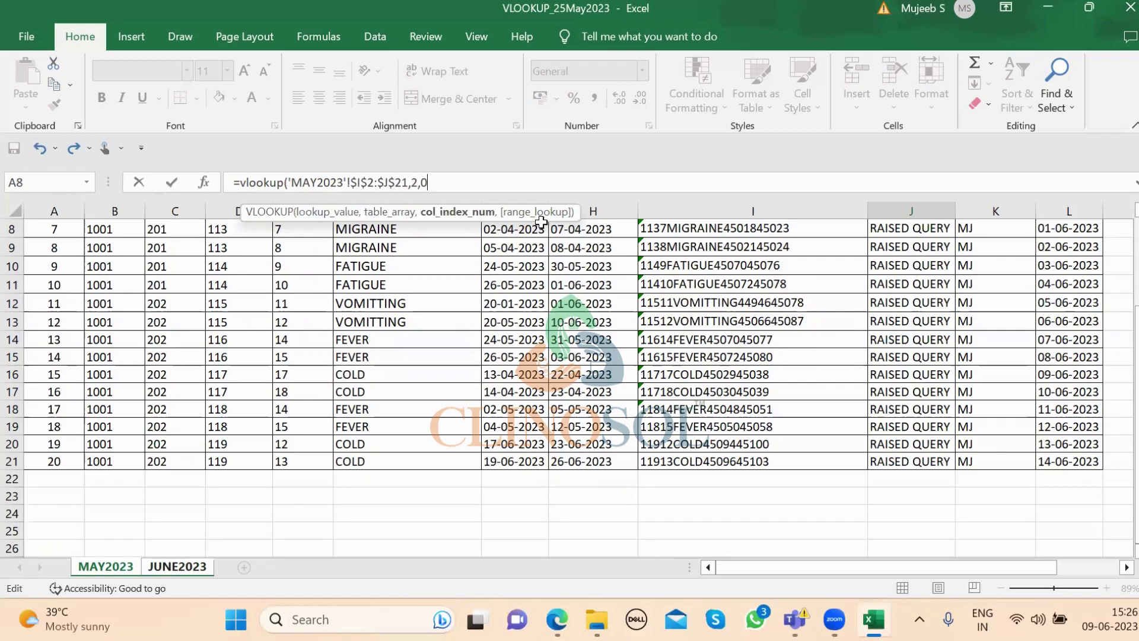
key(End)
key(Left)
key(Return)
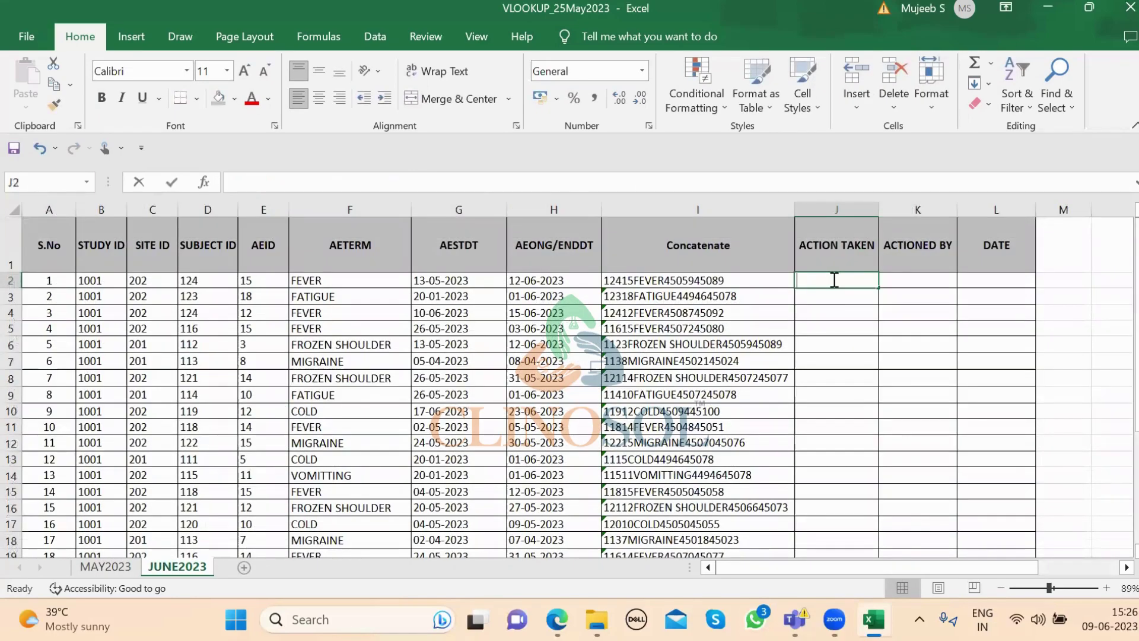
Start a VLOOKUP formula in J2 of the JUNE2023 sheet, with the concatenated key in I2 as the lookup value.
text(=voll)
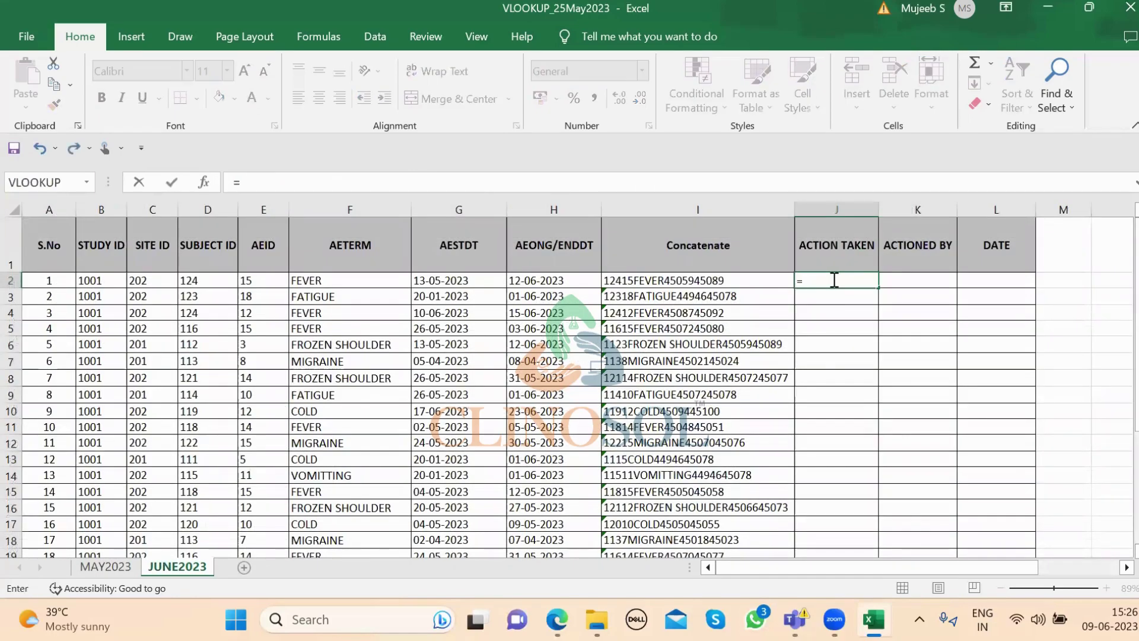
key(BackSpace)
key(BackSpace)
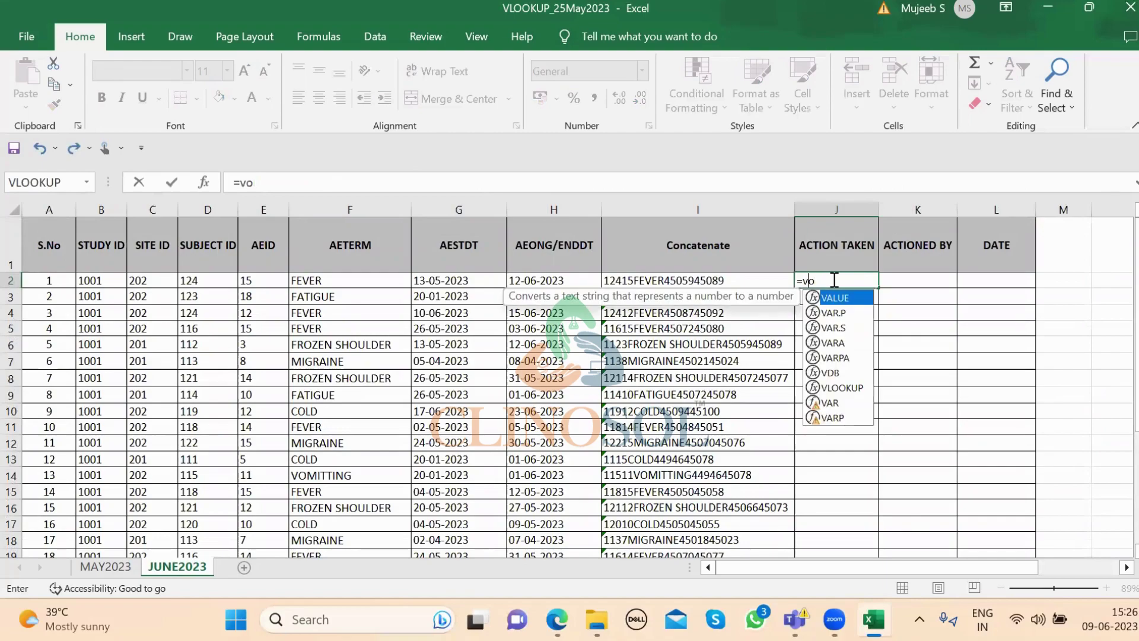
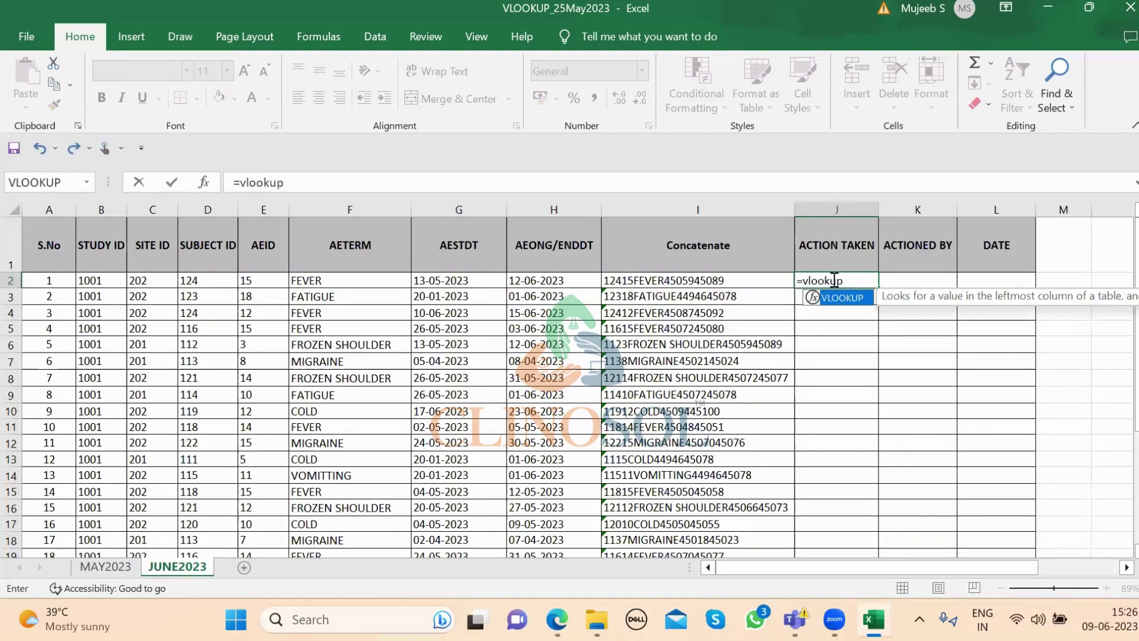
click(672, 285)
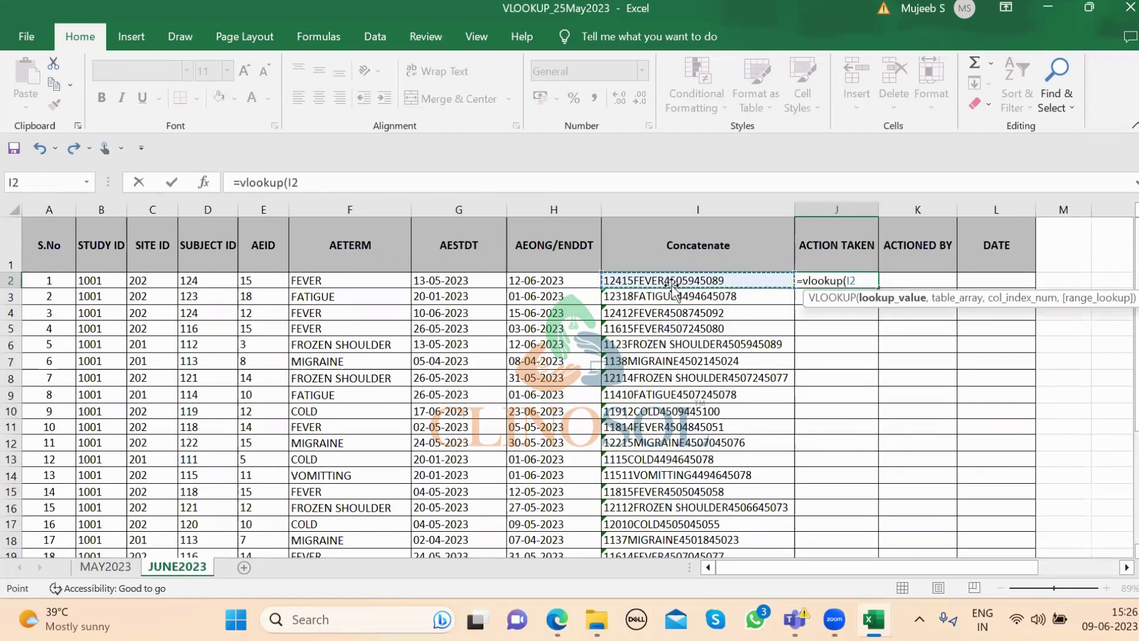
text(,)
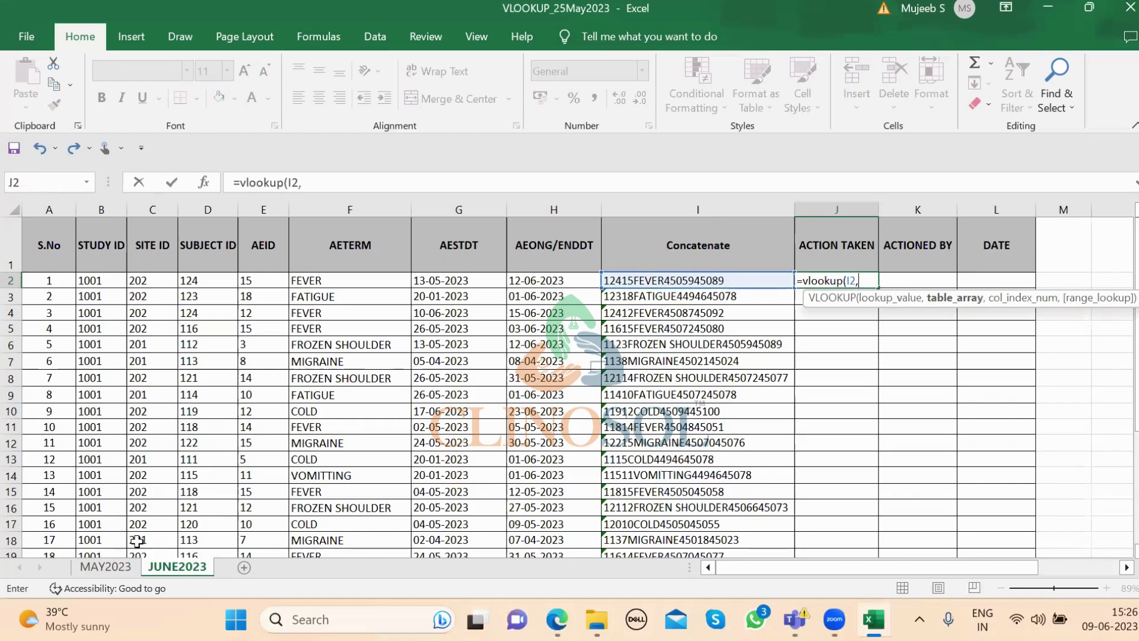
Add the MAY2023 range I2:J21 as the table array, column index 2 and match type 0, and close the VLOOKUP formula.
click(102, 567)
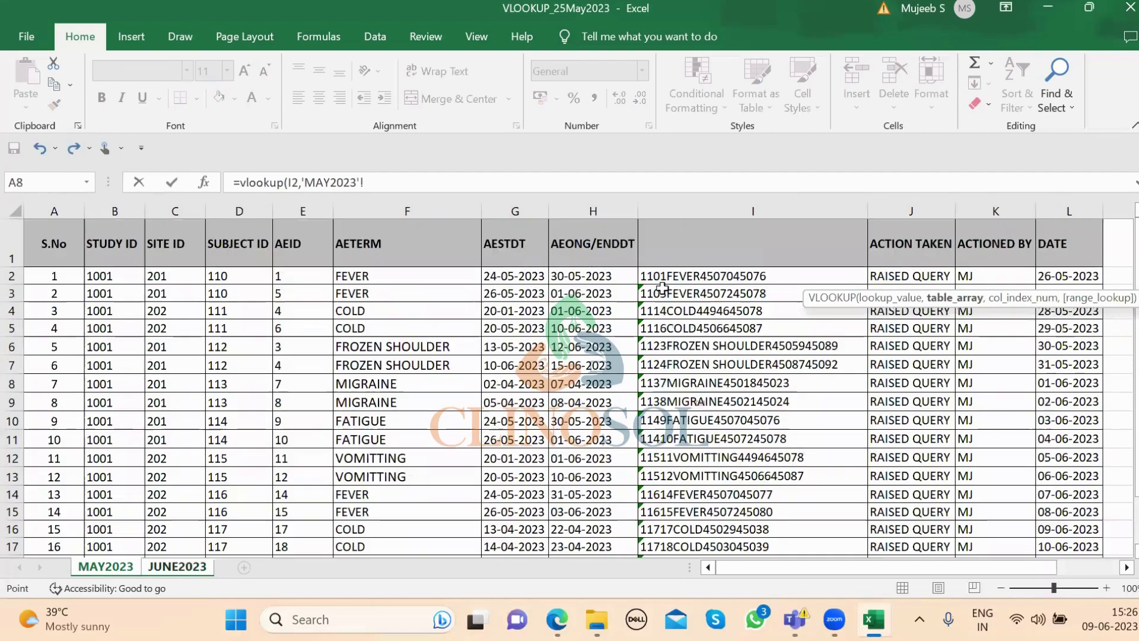
click(657, 277)
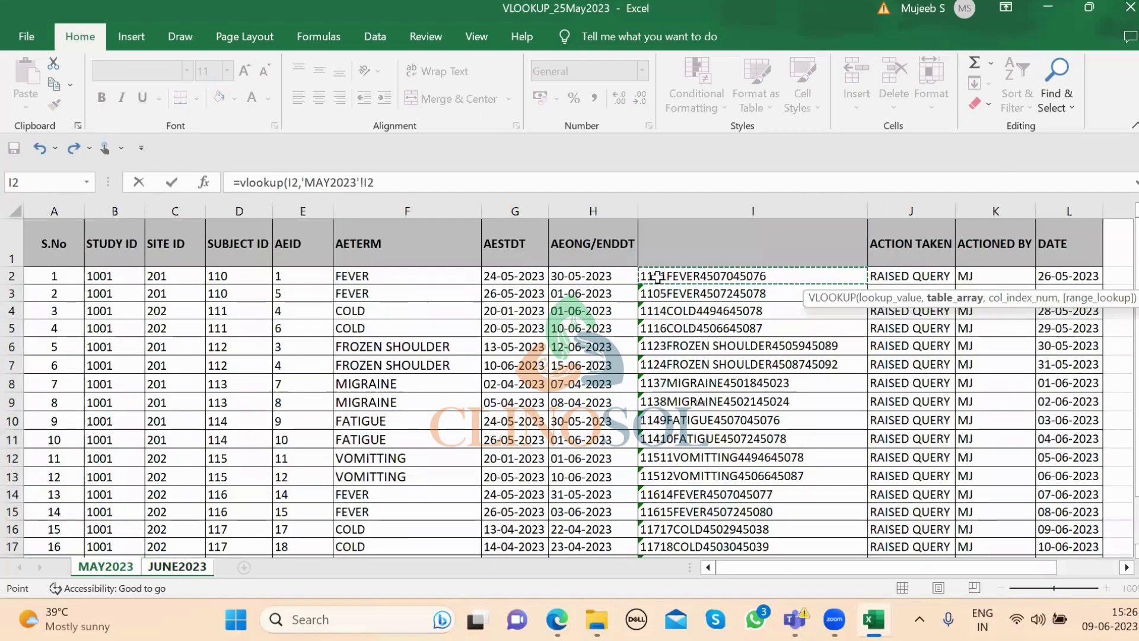
drag(657, 277, 953, 536)
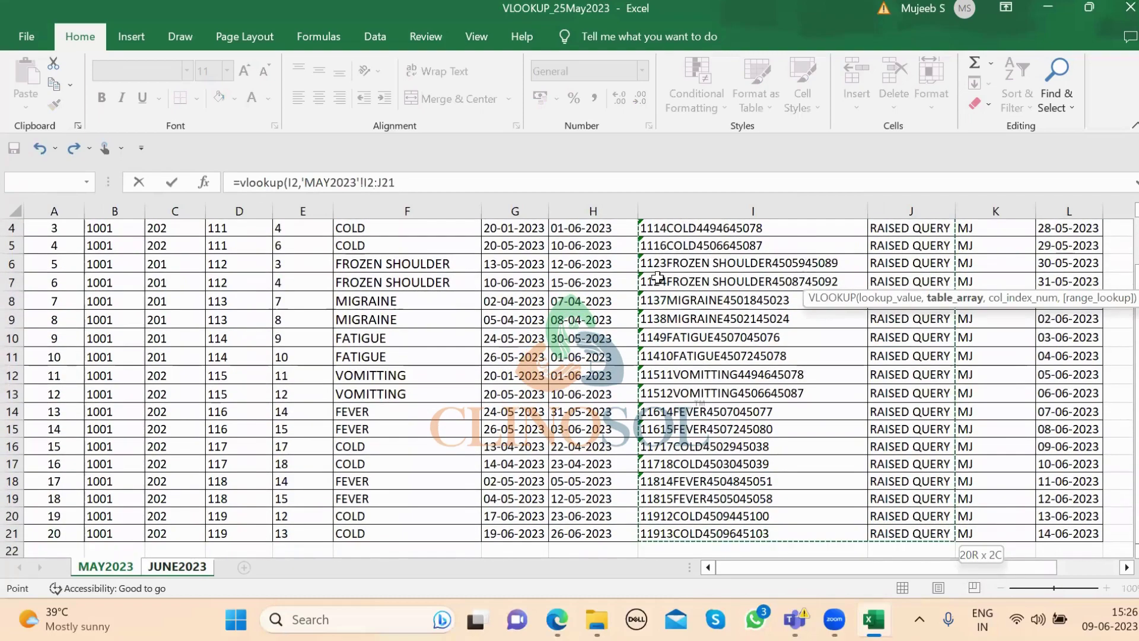
click(409, 181)
text(,2,)
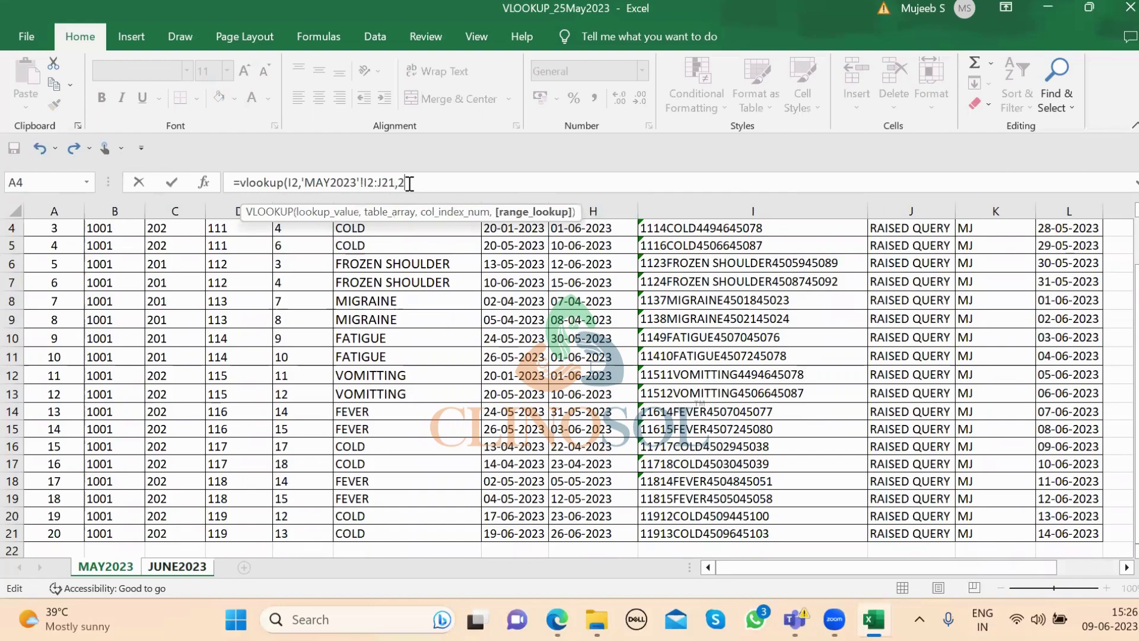
text(0)
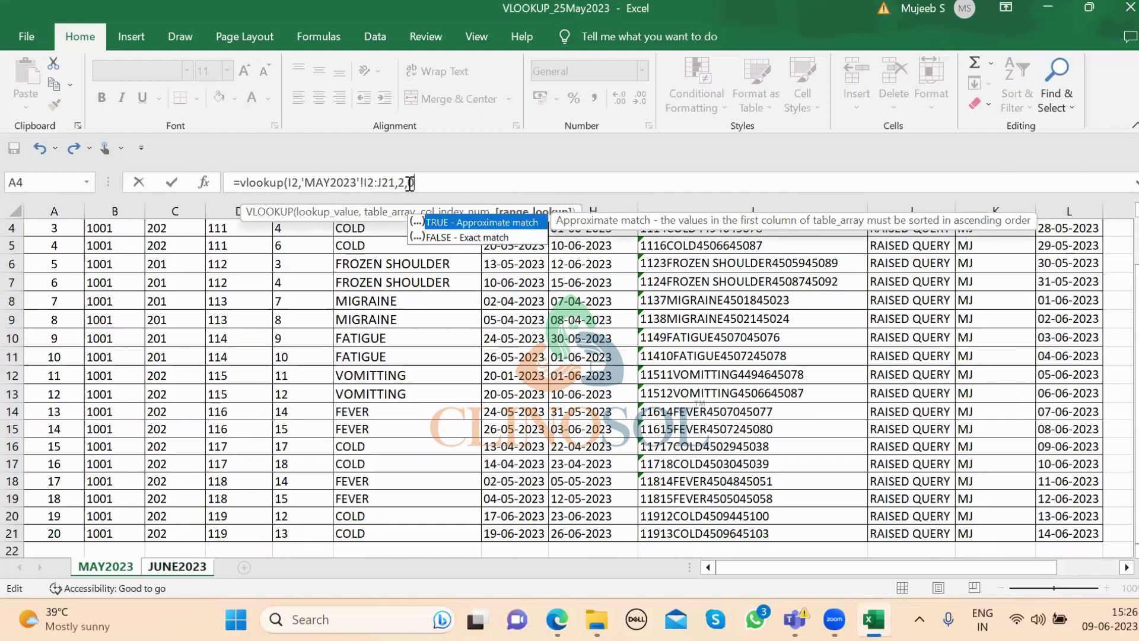
text())
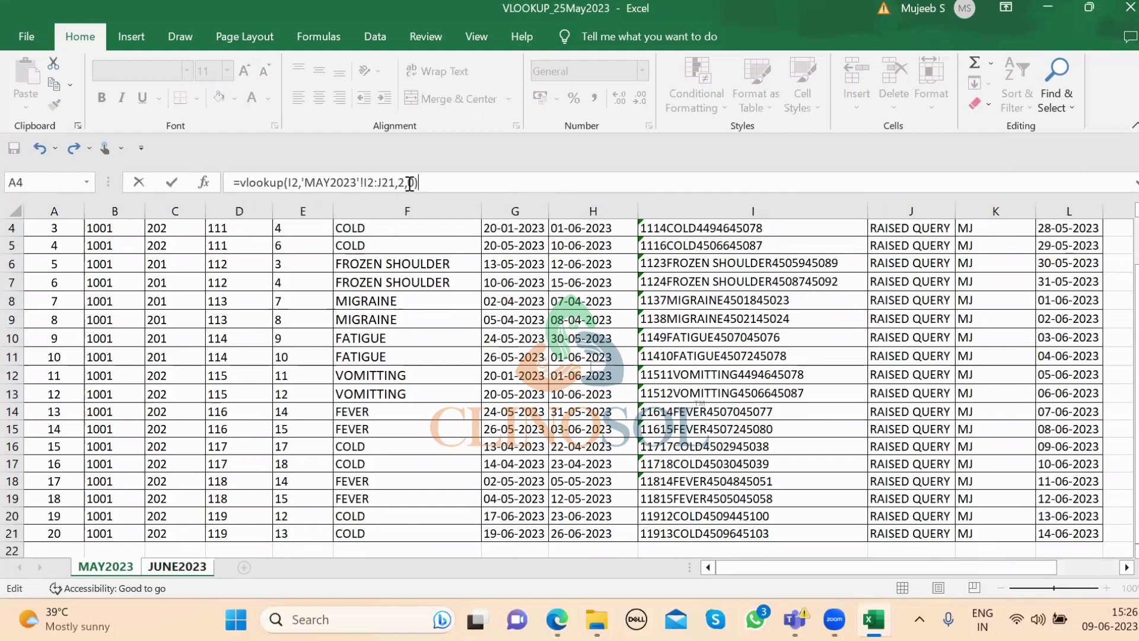
Make the MAY2023 table range absolute as $I$2:$J$21 and enter the VLOOKUP formula in J2.
click(368, 182)
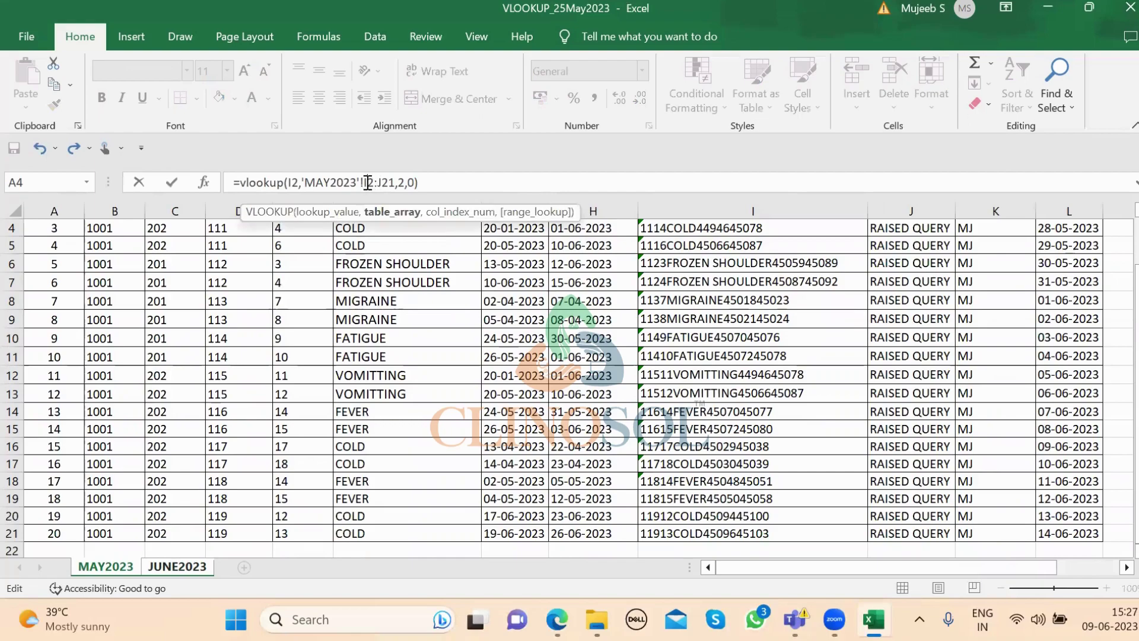
text($I)
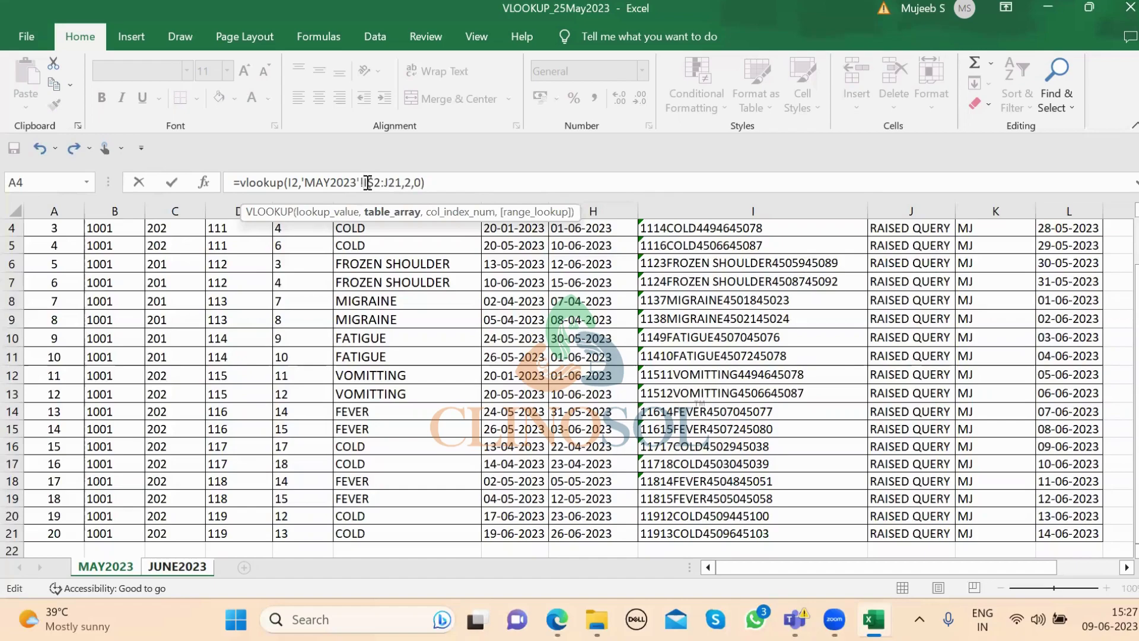
text($2:$J)
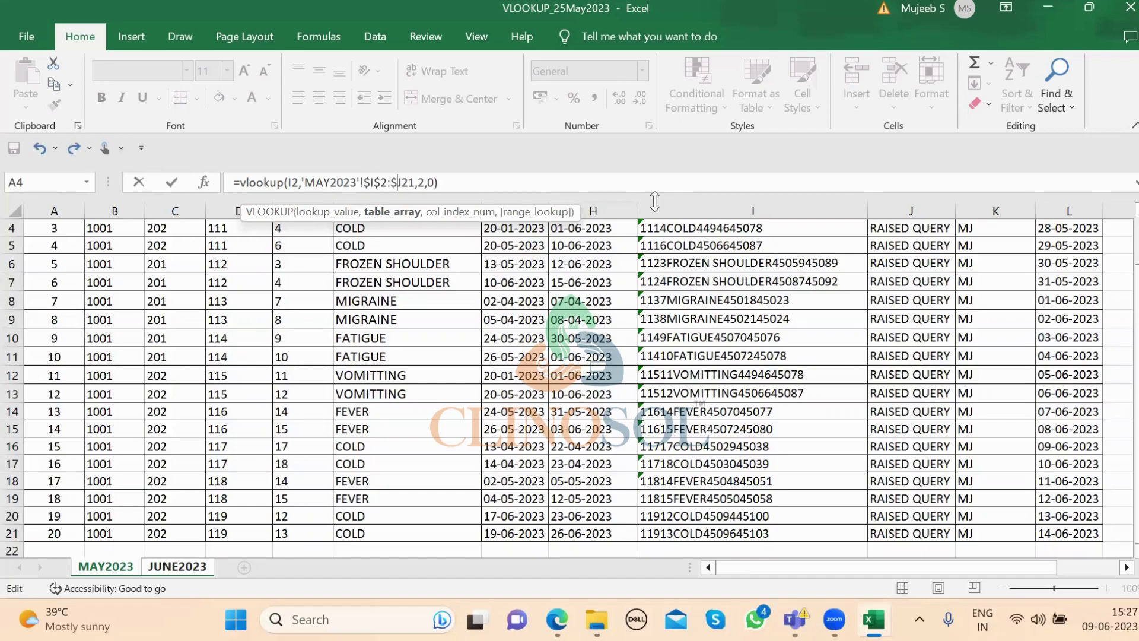
text($)
key(Return)
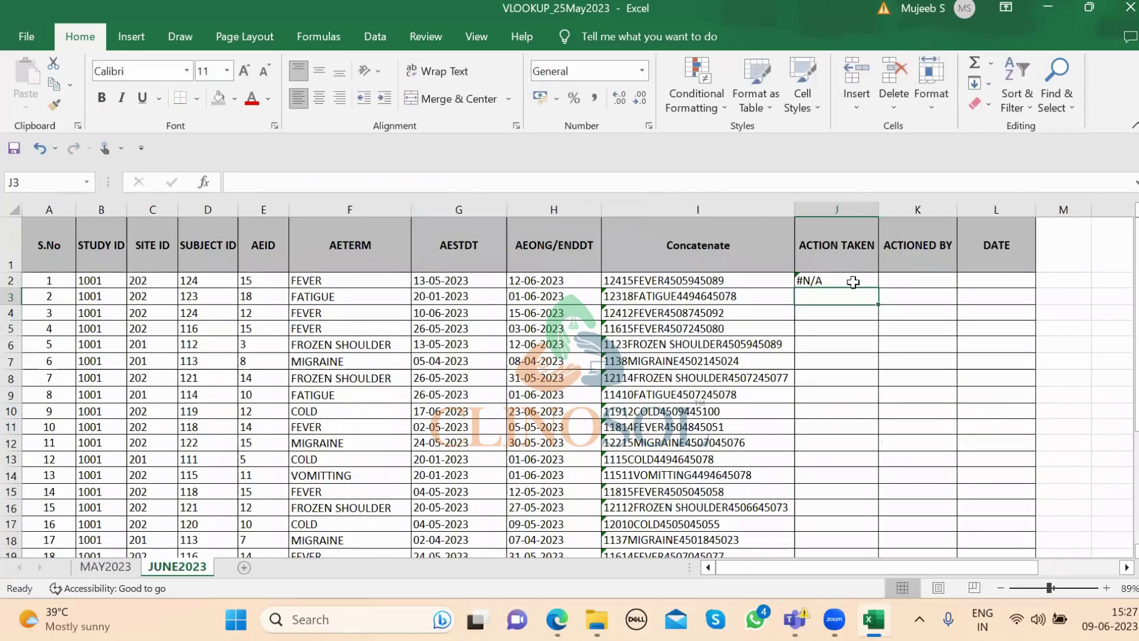
Fill the J2 formula down the ACTION TAKEN column for all June records and select row 5 to inspect its match.
click(859, 282)
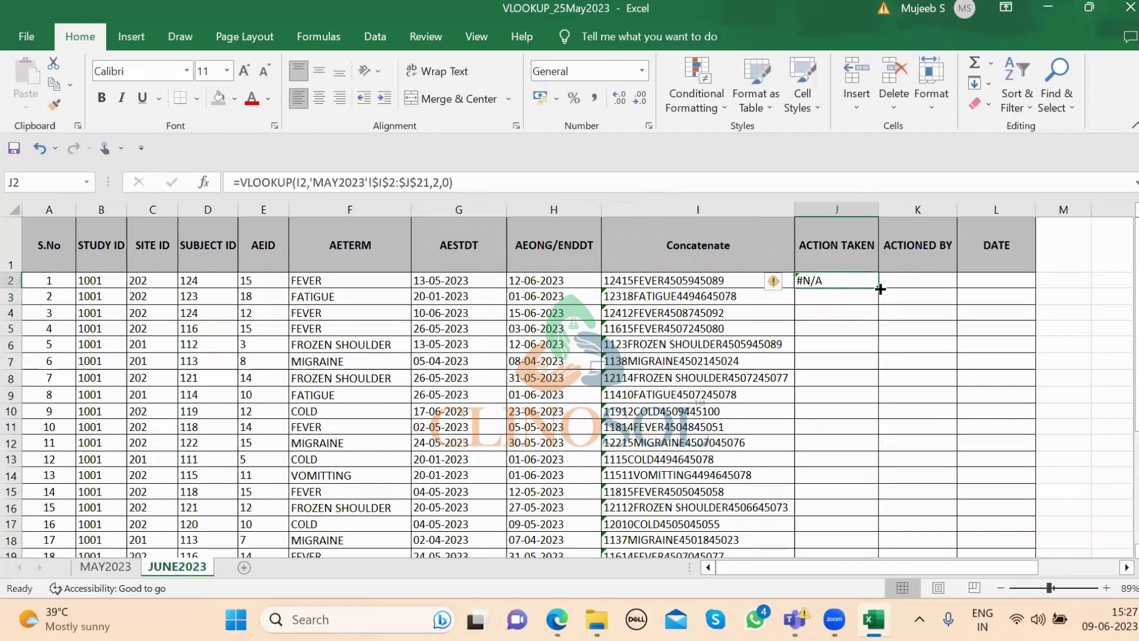
double_click(879, 289)
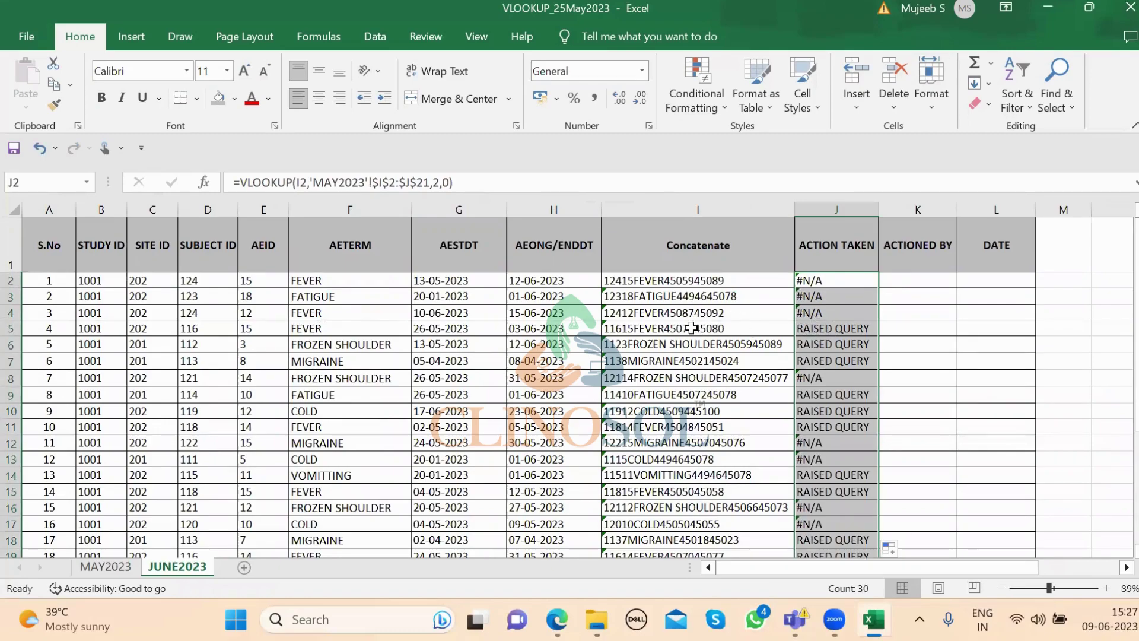
click(13, 327)
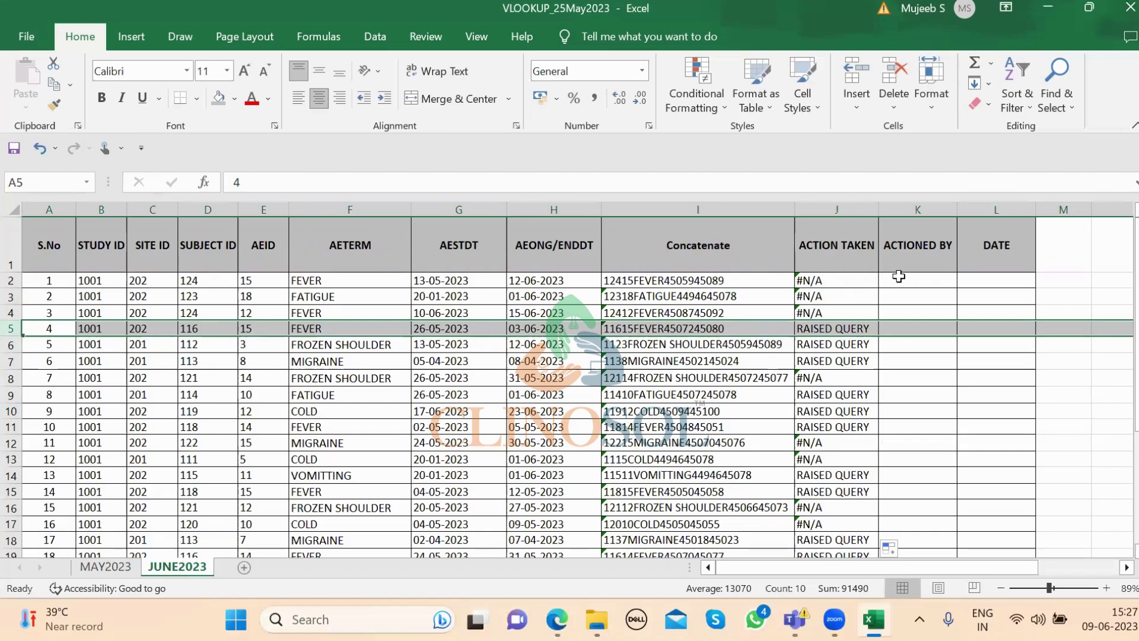
Start a VLOOKUP formula in K2 under ACTIONED BY, with the concatenated key in I2 as the lookup value.
click(899, 276)
text(=)
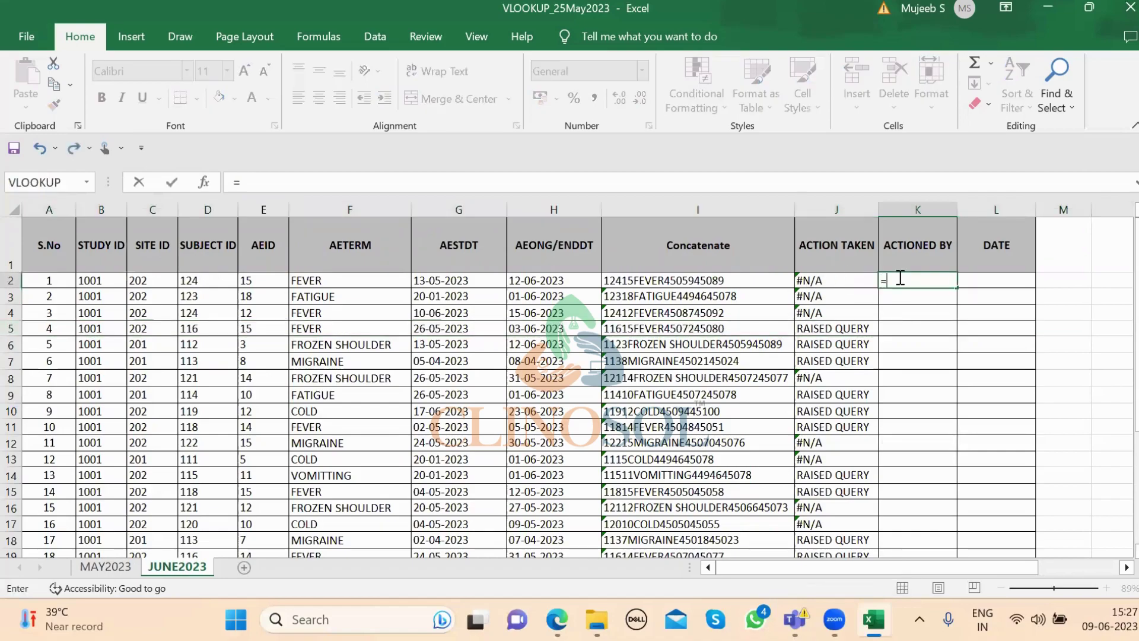
text(vlo)
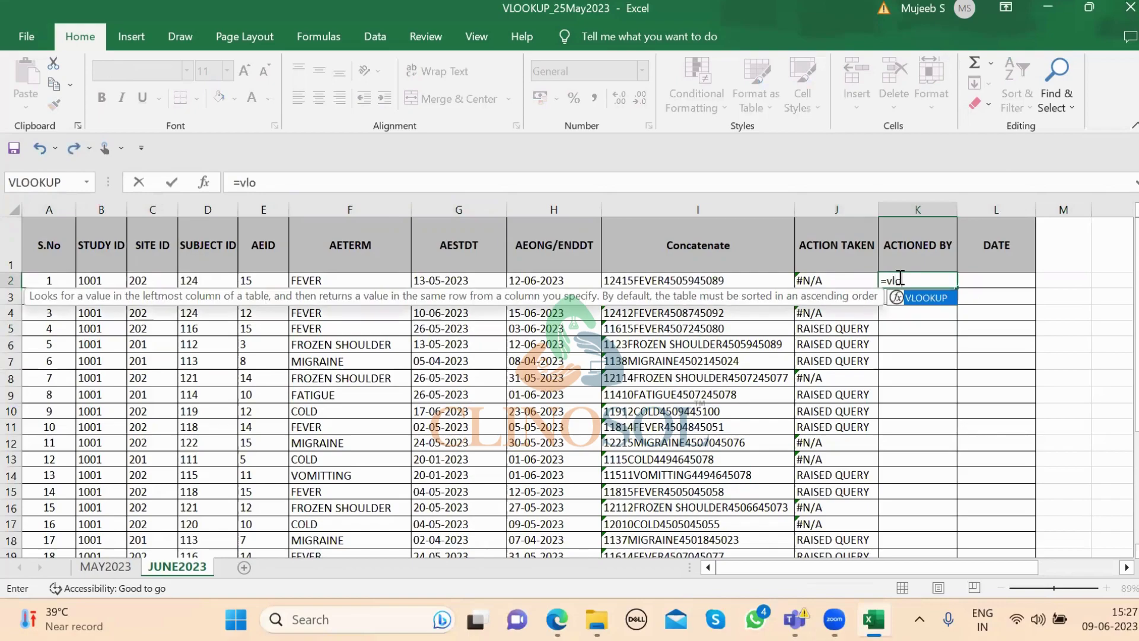
text(okup()
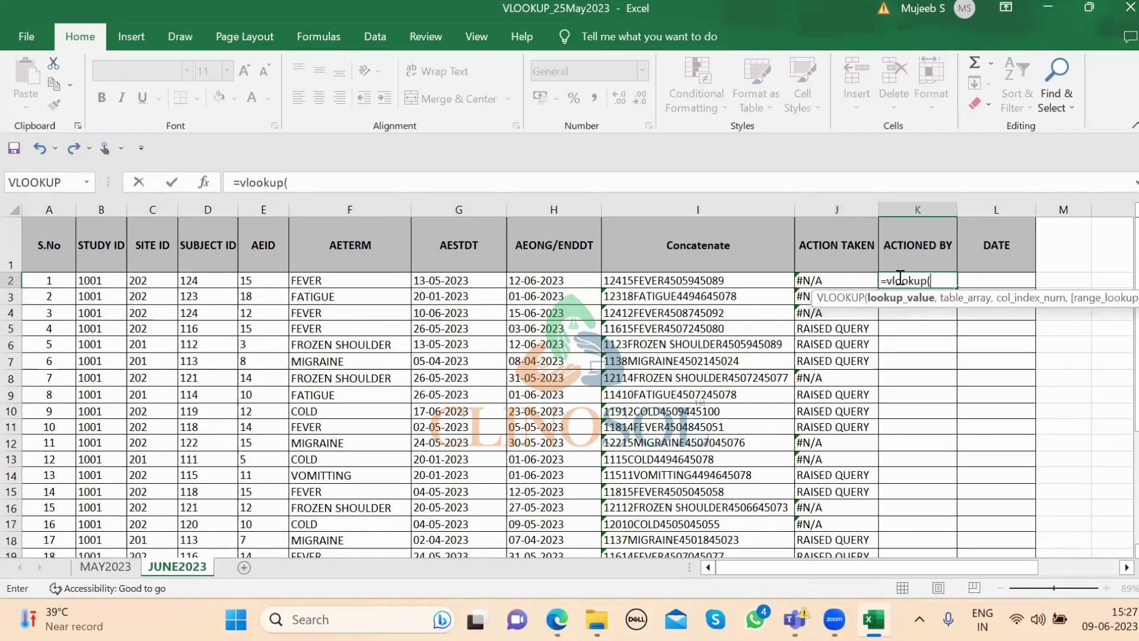
click(611, 280)
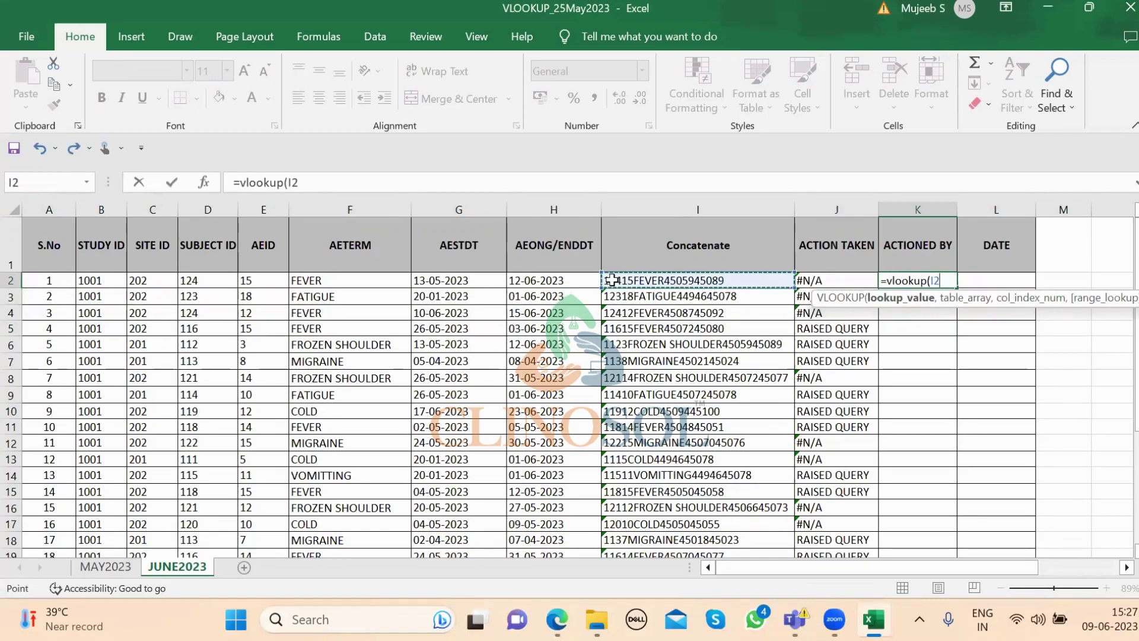
text(,)
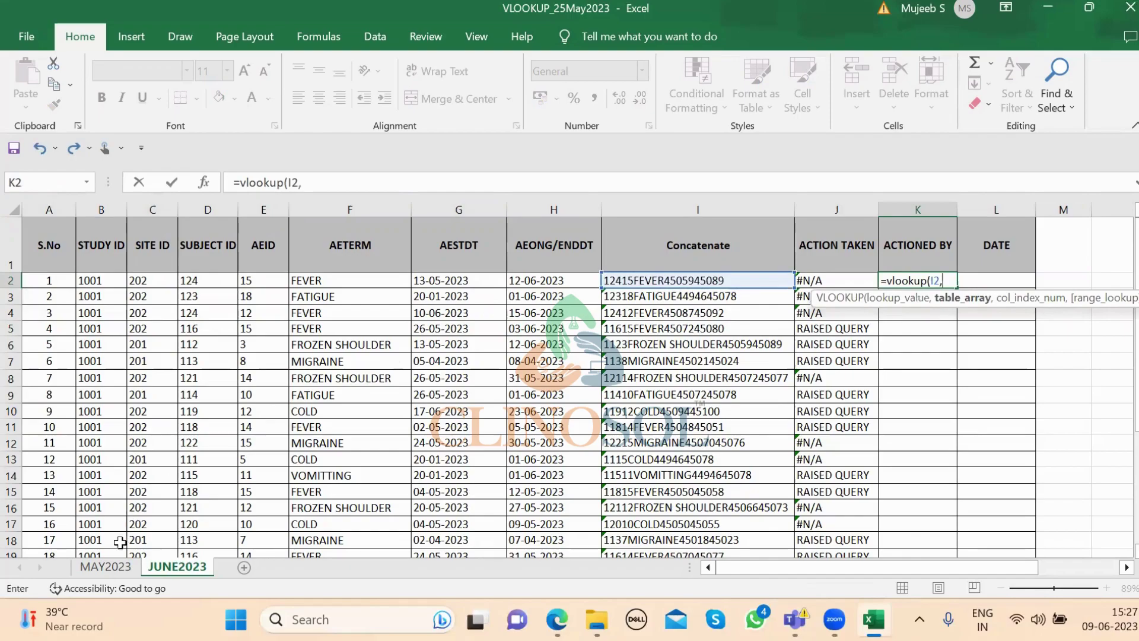
Add the MAY2023 range I2:K21, from the keys through ACTIONED BY, as the formula's table array.
click(107, 567)
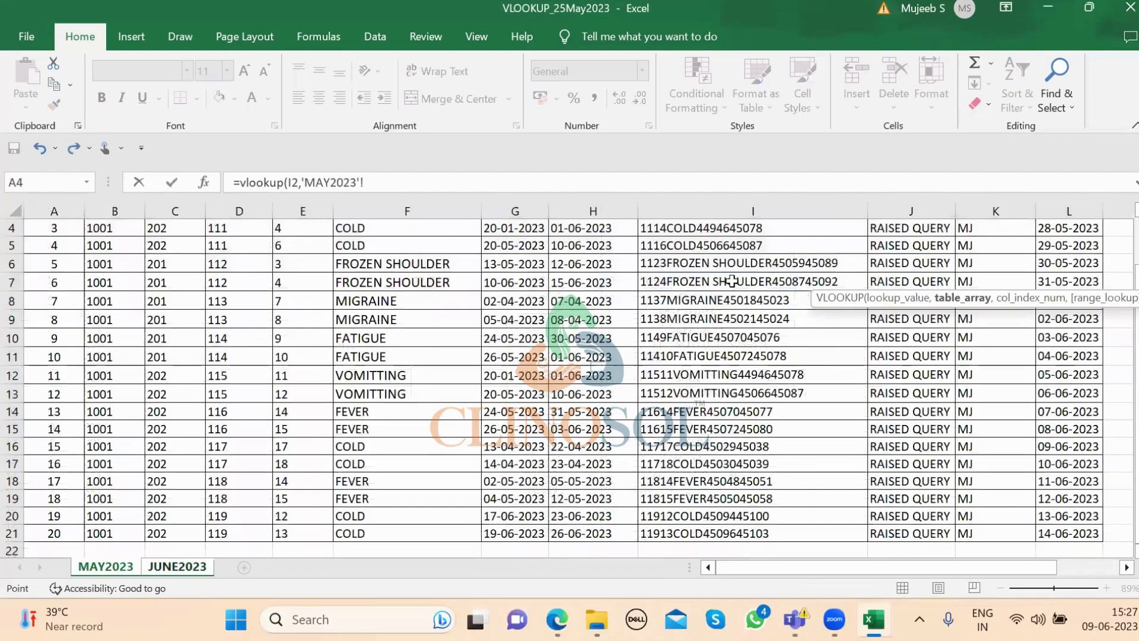
scroll(729, 279, up, 1)
click(737, 276)
key(shift+Right)
key(shift+Right)
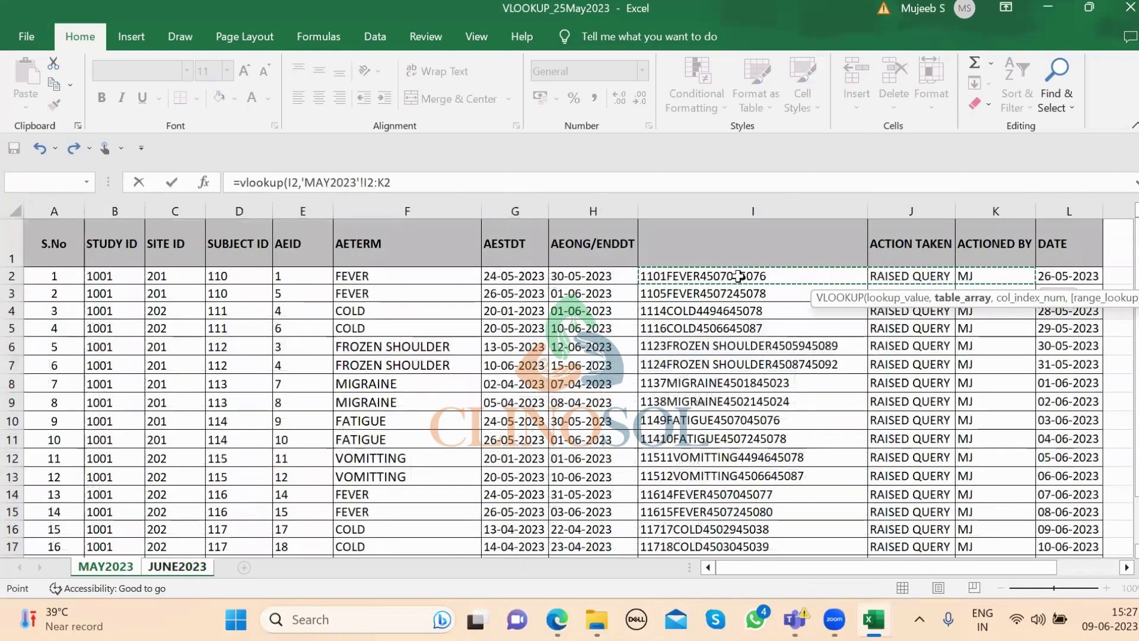
key(shift+Down)
key(shift+Down)
key(shift+Down)
key(shift+Down)
key(shift+Down)
key(shift+Down)
key(shift+Down)
key(shift+Down)
key(shift+Down)
key(shift+Down)
key(shift+Down)
key(shift+Down)
key(shift+Down)
key(shift+Down)
key(shift+Down)
key(shift+Down)
key(shift+Down)
key(shift+Down)
key(shift+Down)
key(shift+Down)
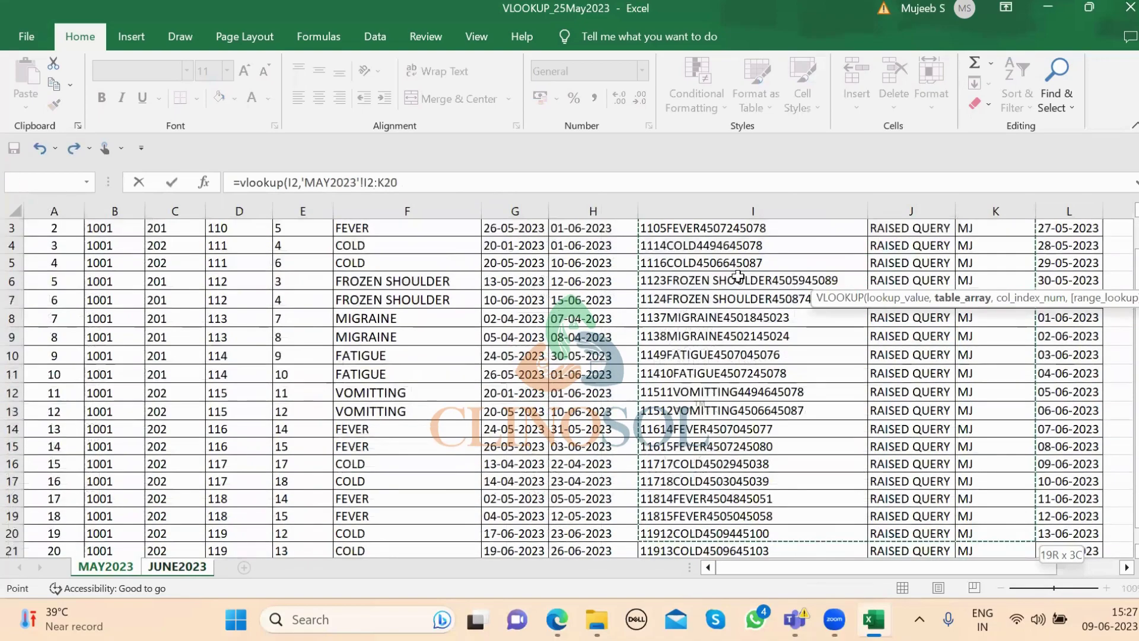
key(shift+Up)
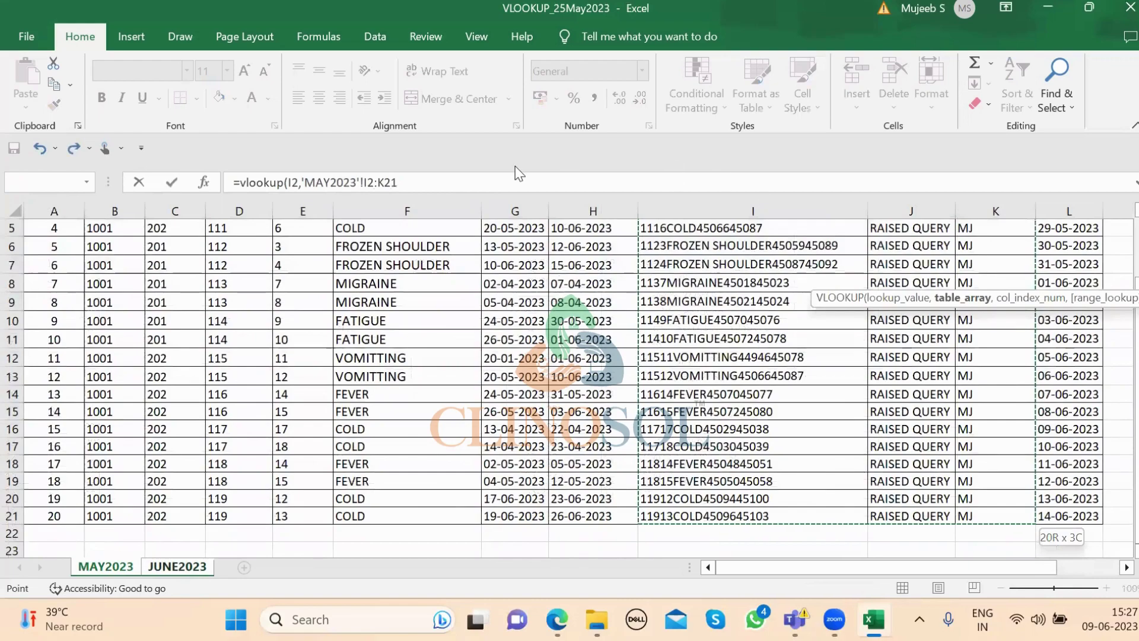
Set the ACTIONED BY lookup's column index to 3 and match type to 0, and close the formula.
click(421, 186)
text(,)
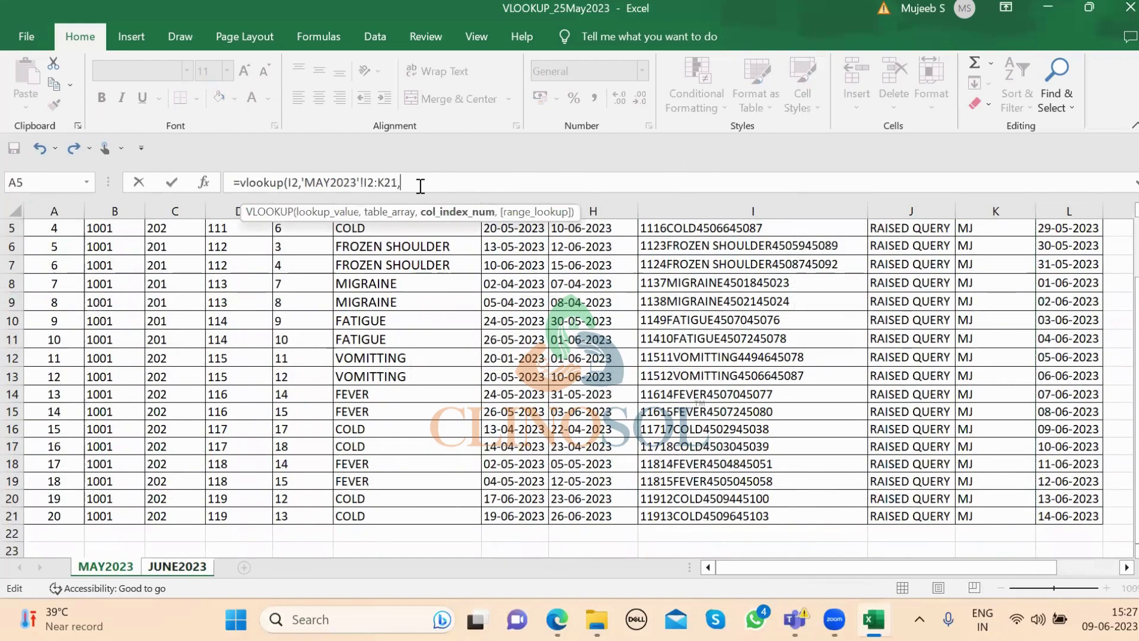
text(3,0)
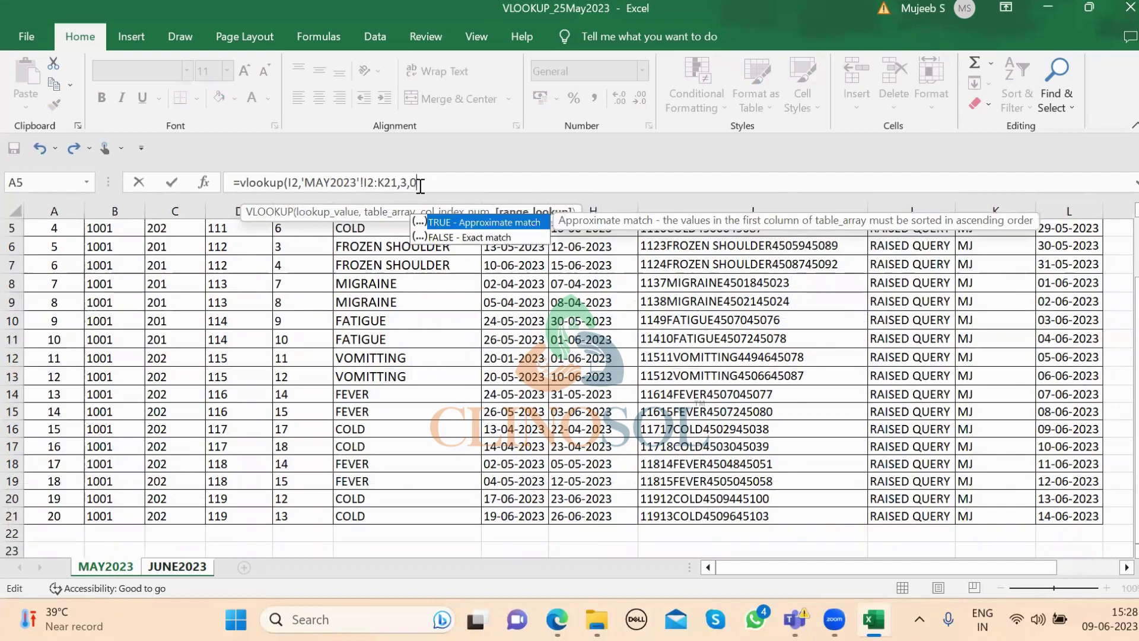
text())
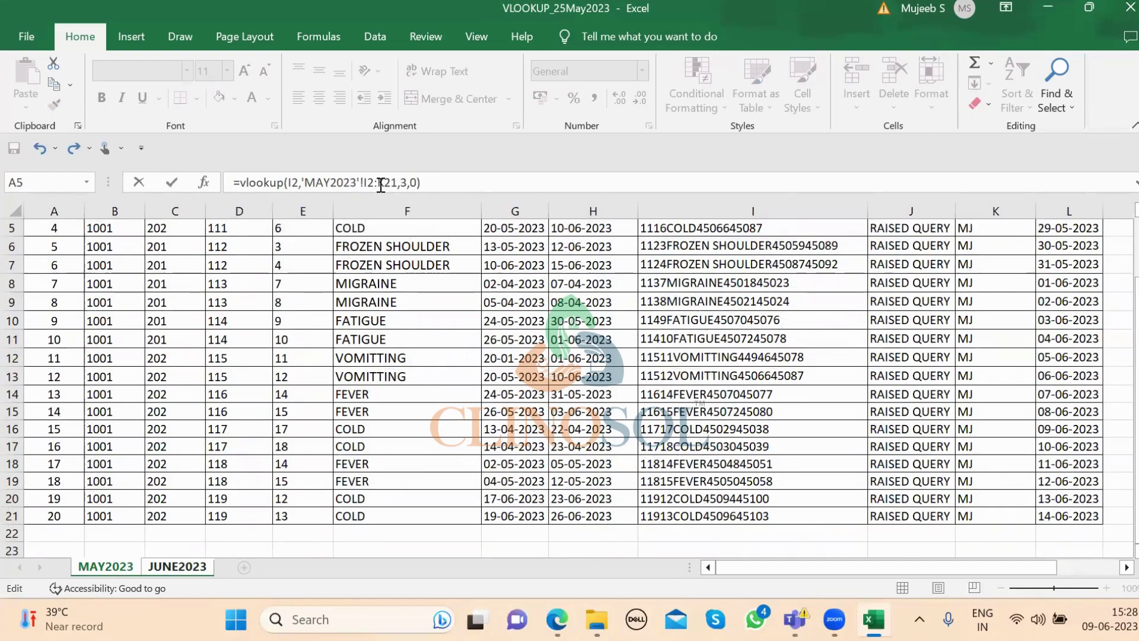
Make the table range absolute as $I$2:$K$21, enter the formula and fill it down the ACTIONED BY column.
click(368, 182)
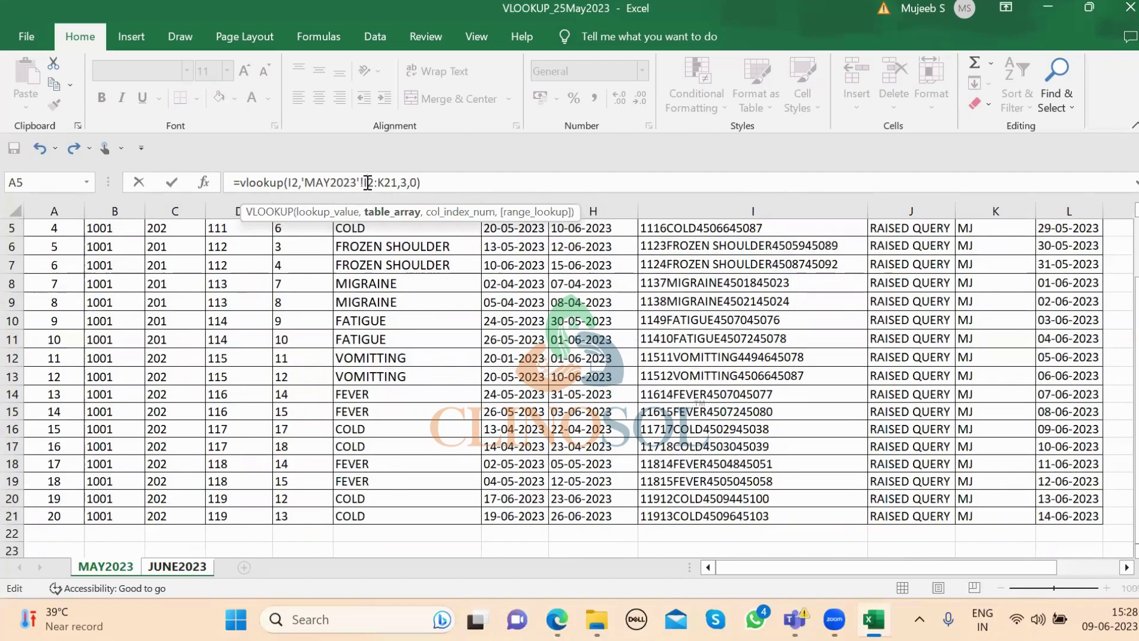
text($I$)
key(Right)
key(Right)
text($I)
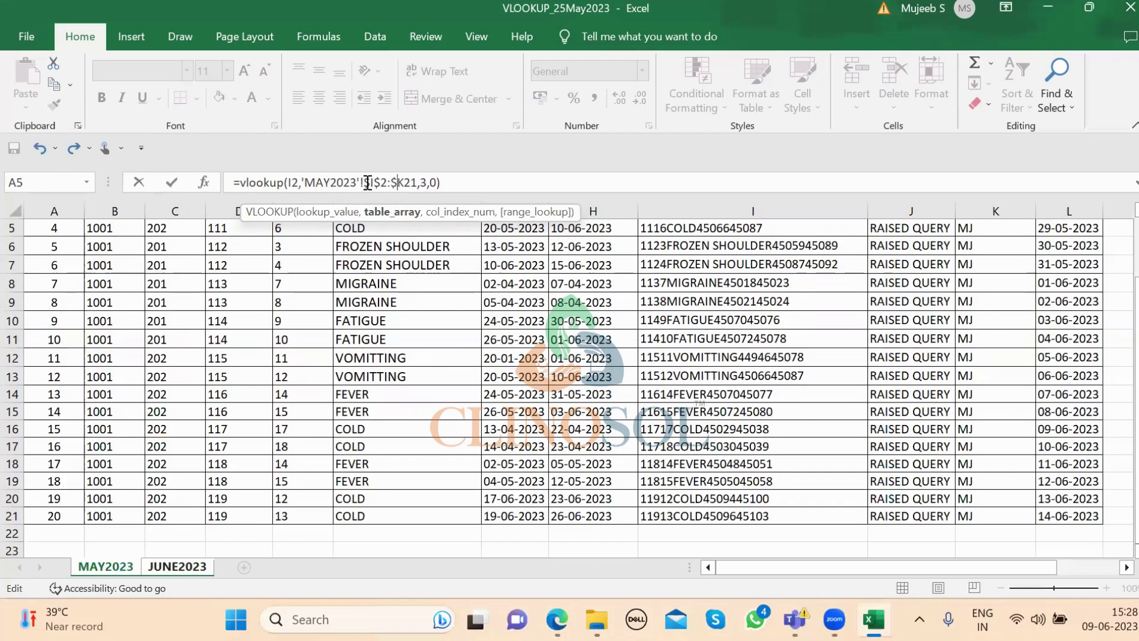
text($)
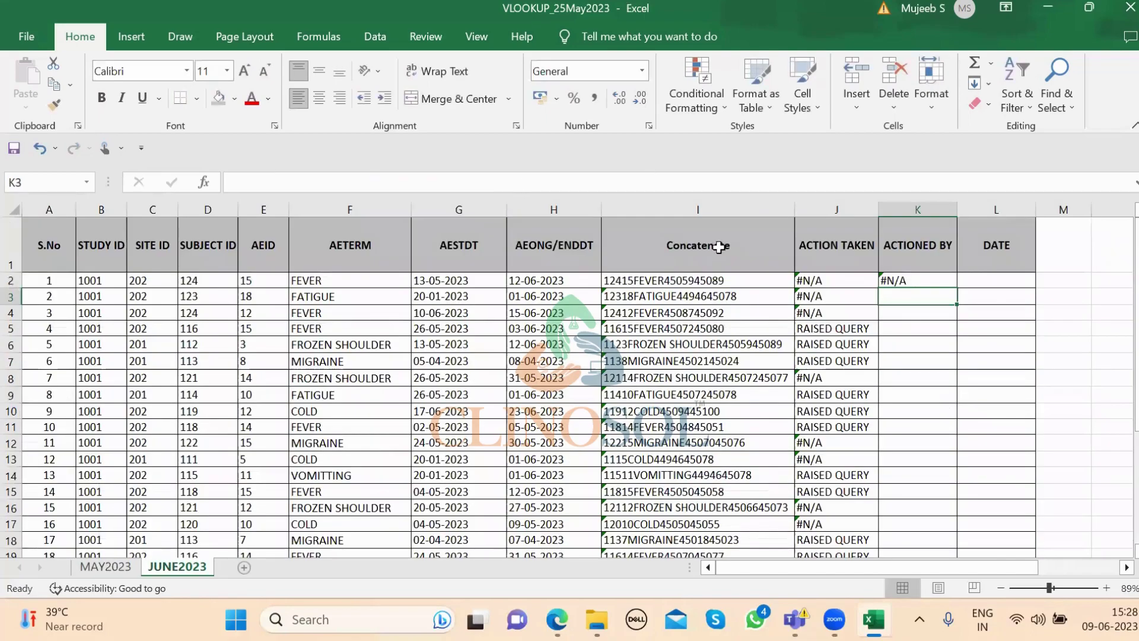
click(916, 279)
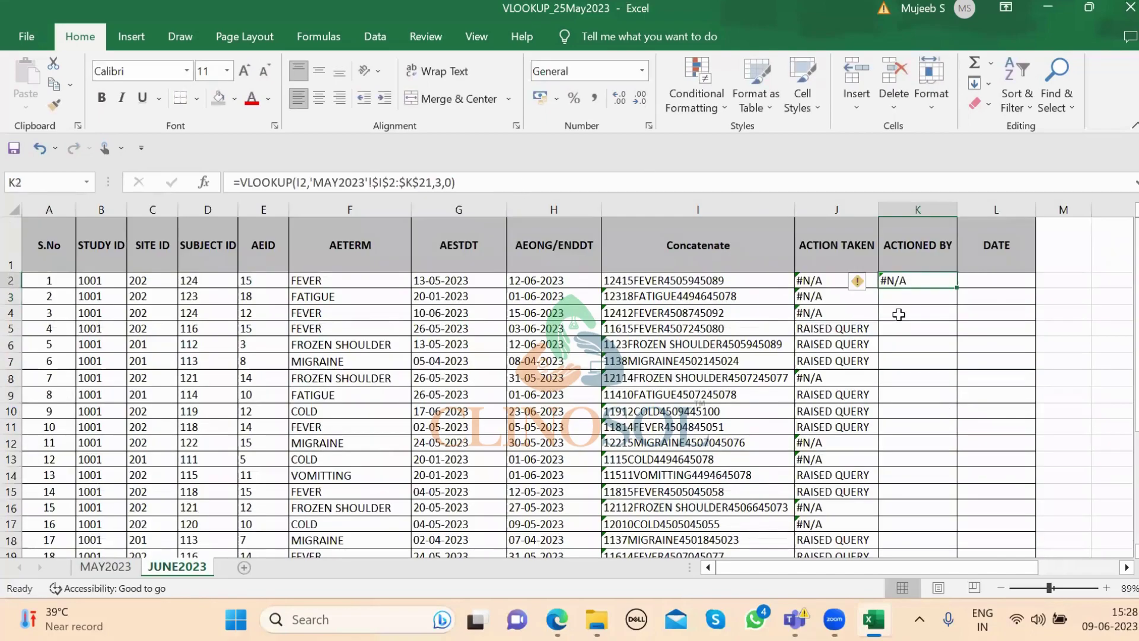
double_click(960, 288)
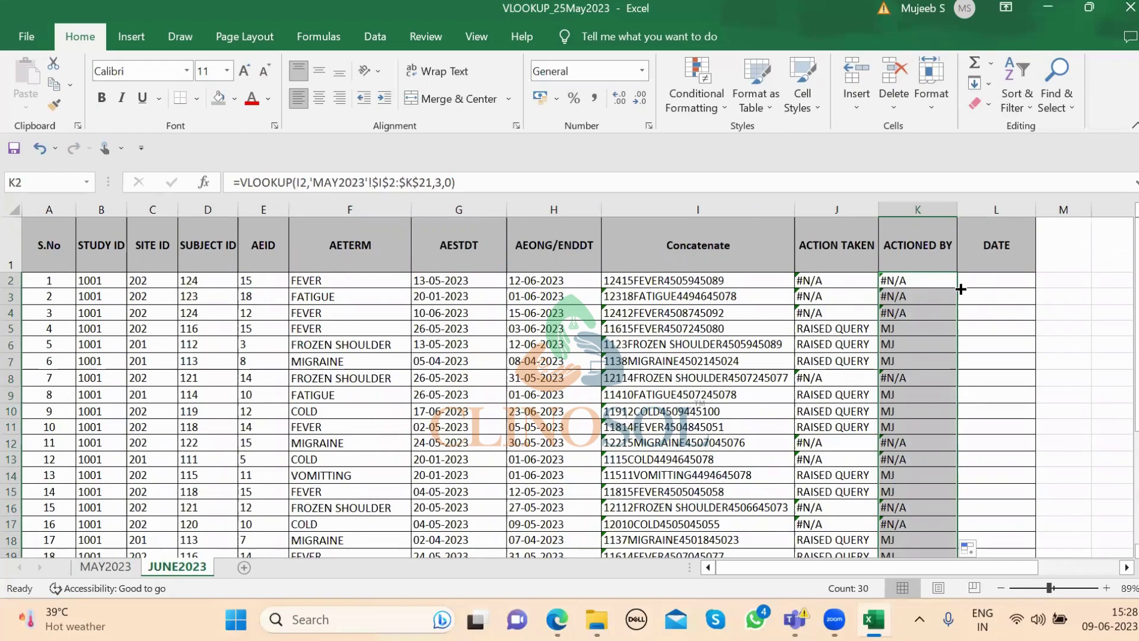
Start a VLOOKUP formula in L2 under DATE, with the concatenated key in I2 as the lookup value.
drag(986, 283, 985, 362)
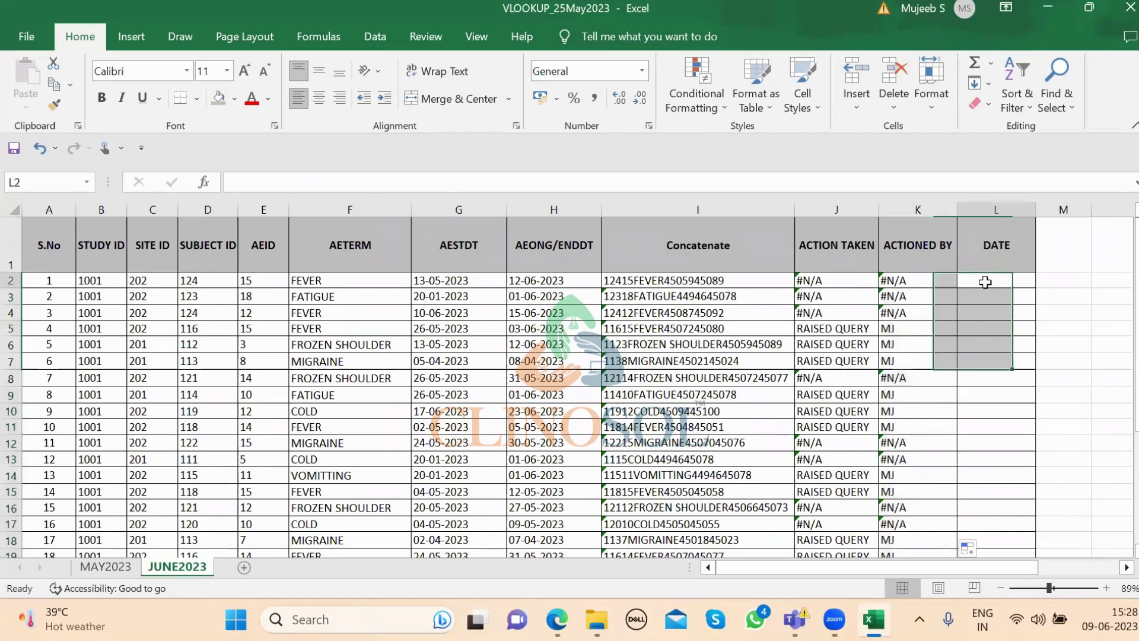
click(985, 282)
text(=vlookup)
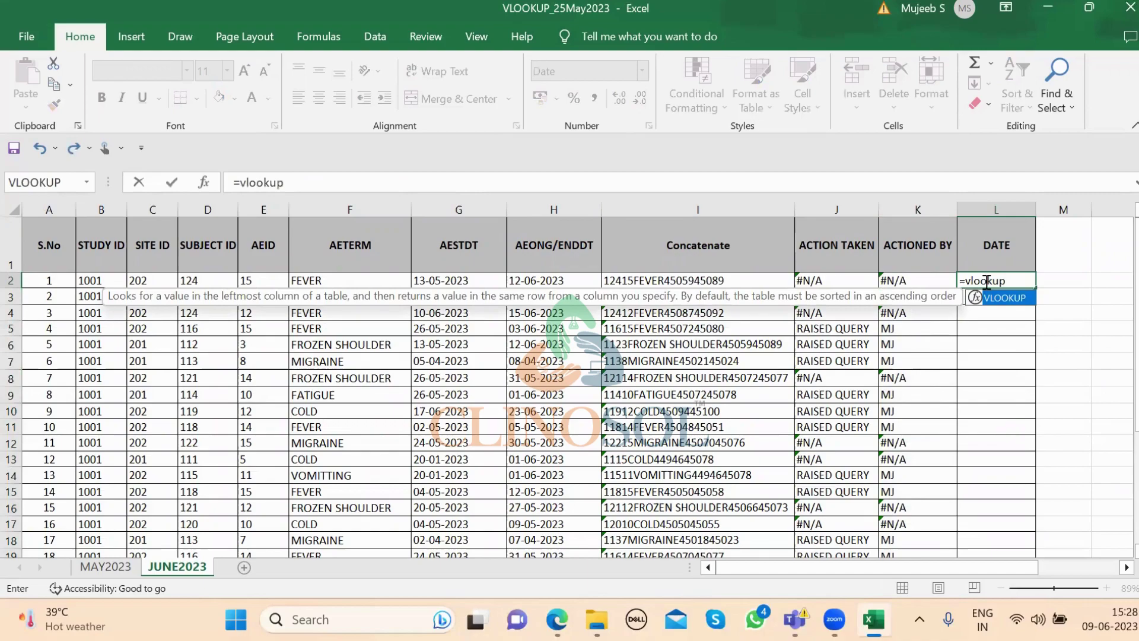
text(()
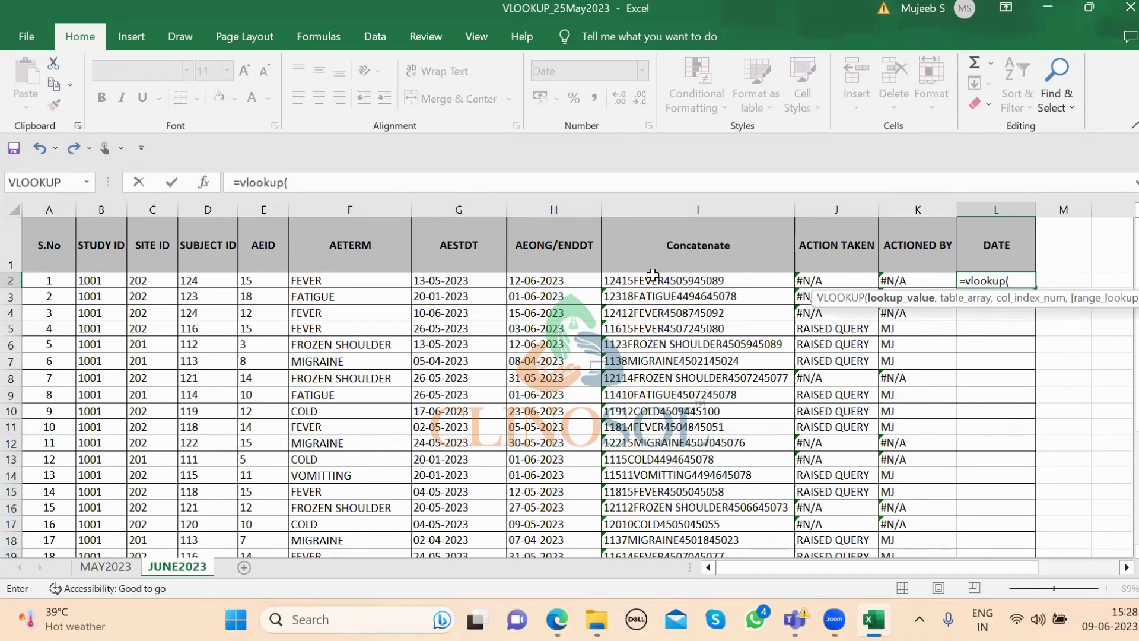
click(651, 280)
text(,)
Add the MAY2023 range I2:L21, from the keys through DATE, as the formula's table array.
click(105, 567)
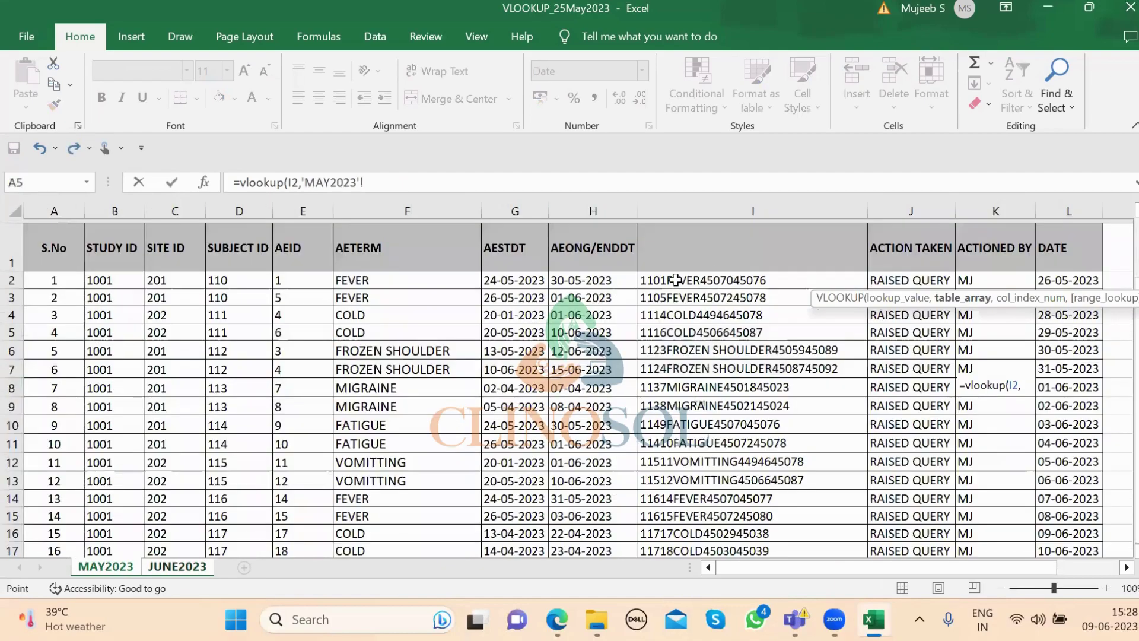
click(675, 277)
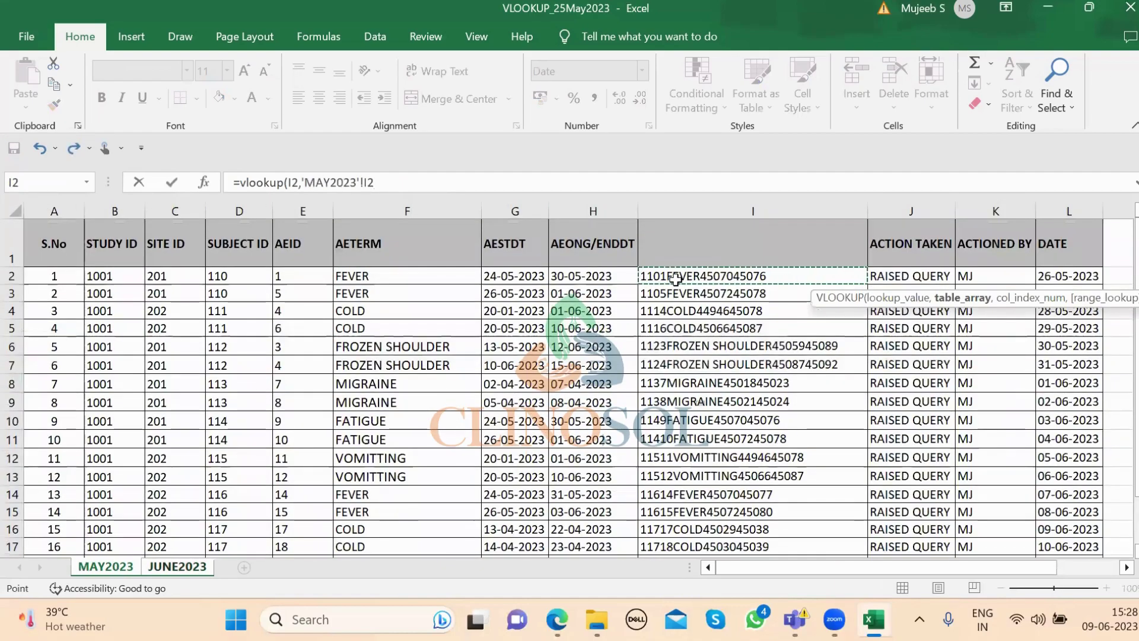
key(shift+Right)
key(shift+Right)
key(shift+Right)
key(shift+Down)
key(shift+Down)
key(shift+Down)
key(shift+Down)
key(shift+Down)
key(shift+Down)
key(shift+Down)
key(shift+Down)
key(shift+Down)
key(shift+Down)
key(shift+Down)
key(shift+Down)
key(shift+Down)
key(shift+Down)
key(shift+Down)
key(shift+Down)
key(shift+Down)
key(shift+Down)
key(shift+Down)
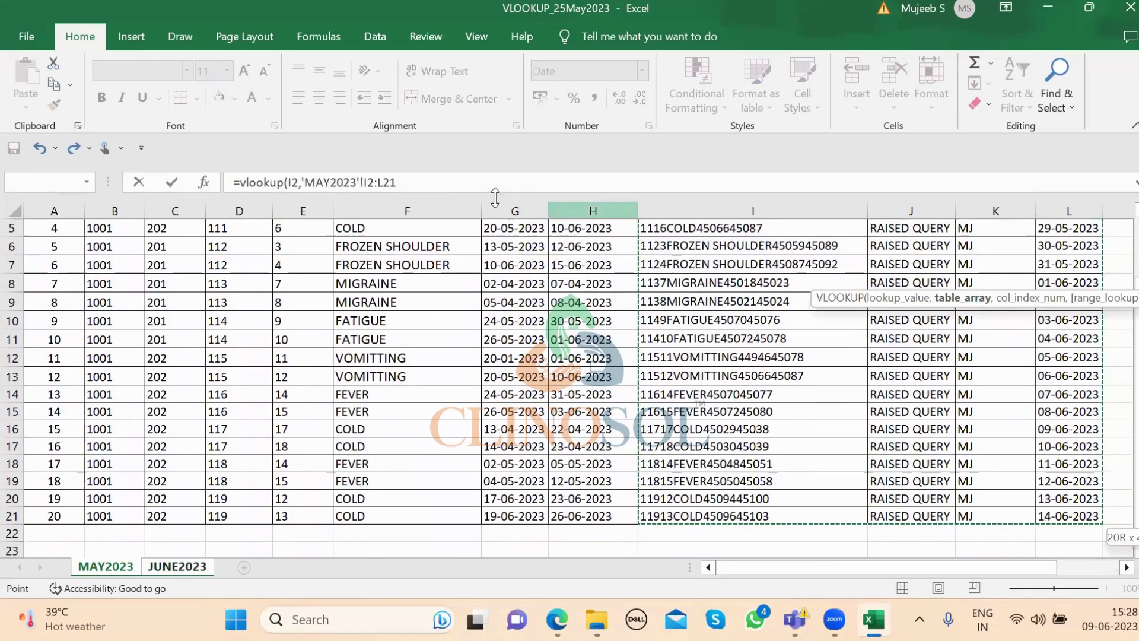
Set the DATE lookup's column index to 4 and match type to 0, and close the formula.
click(411, 183)
text(,)
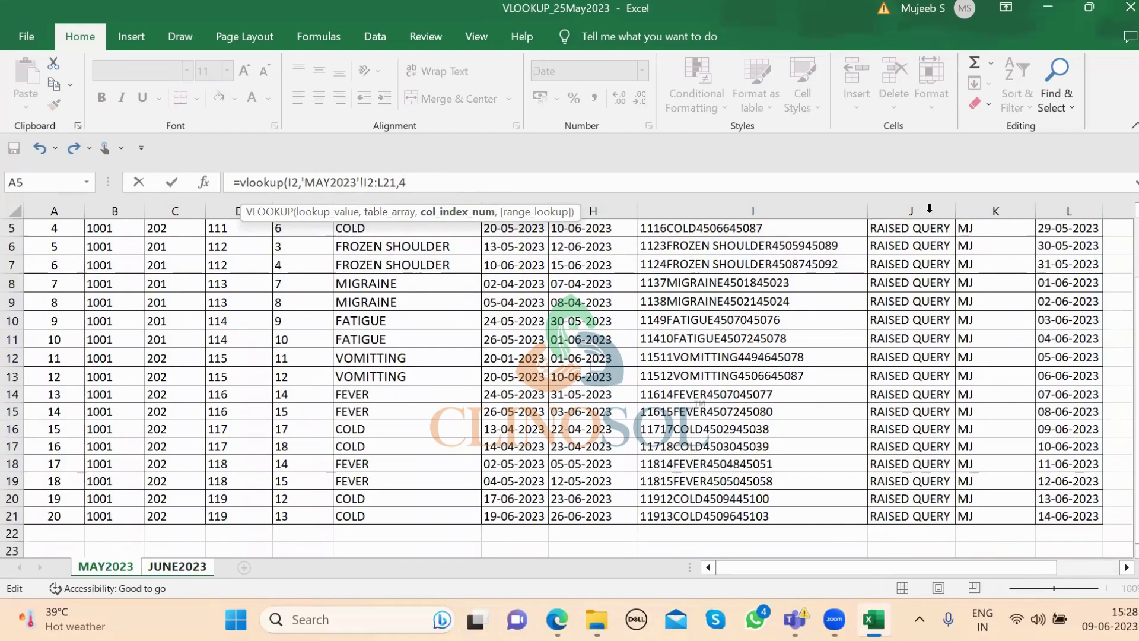
text(4,)
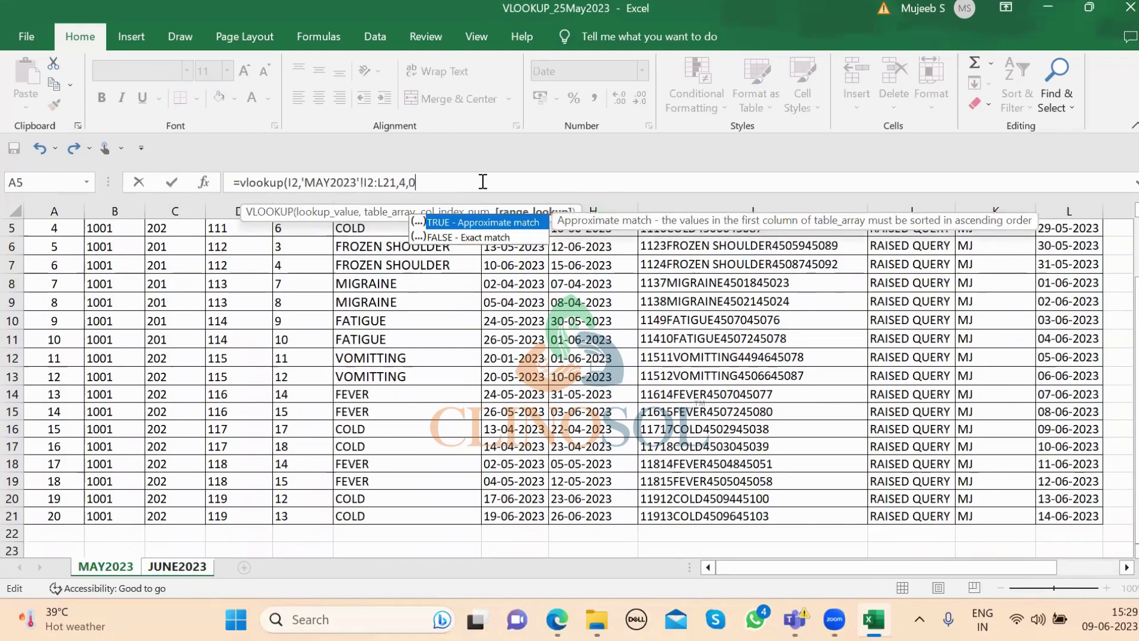
text(0))
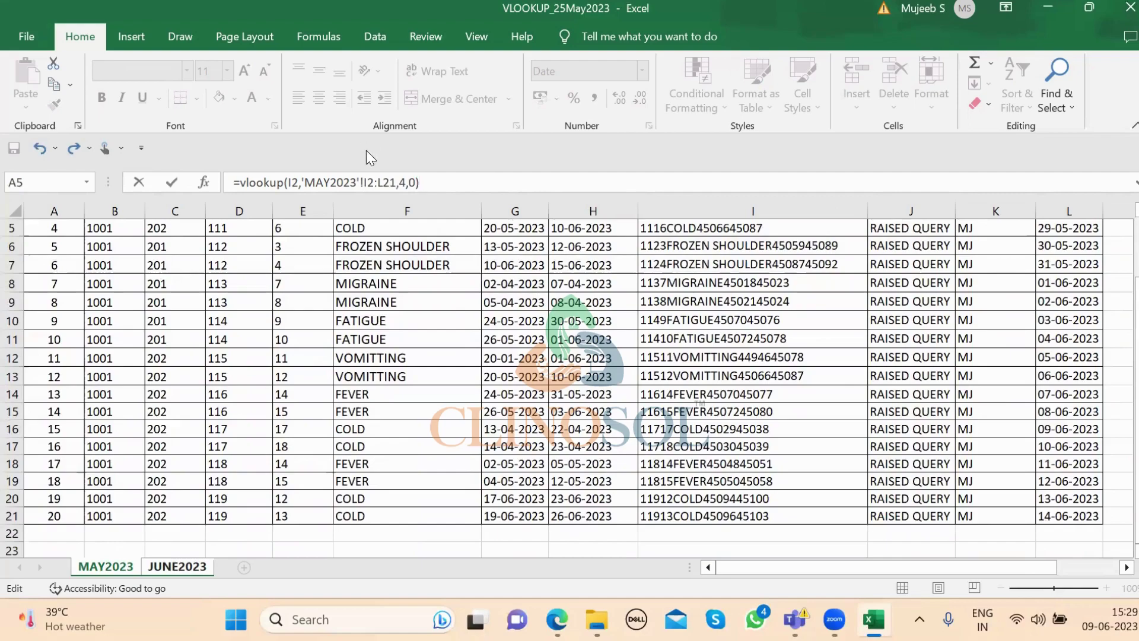
Make the table range absolute as $I$2:$L$21, enter the formula and fill it down the DATE column.
click(366, 183)
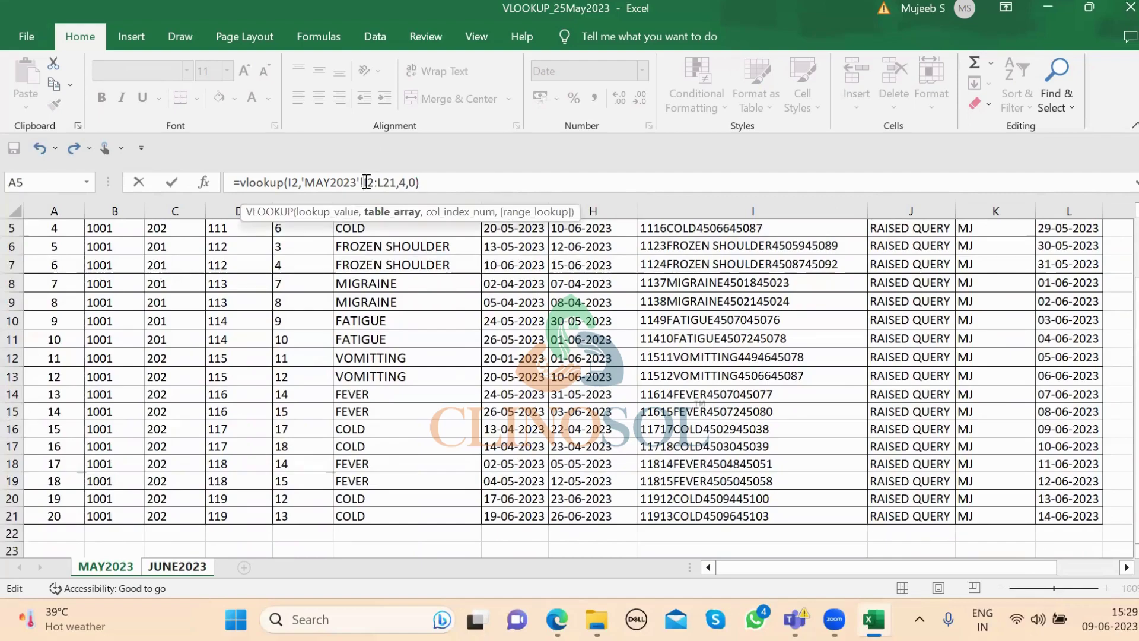
text($I$2:)
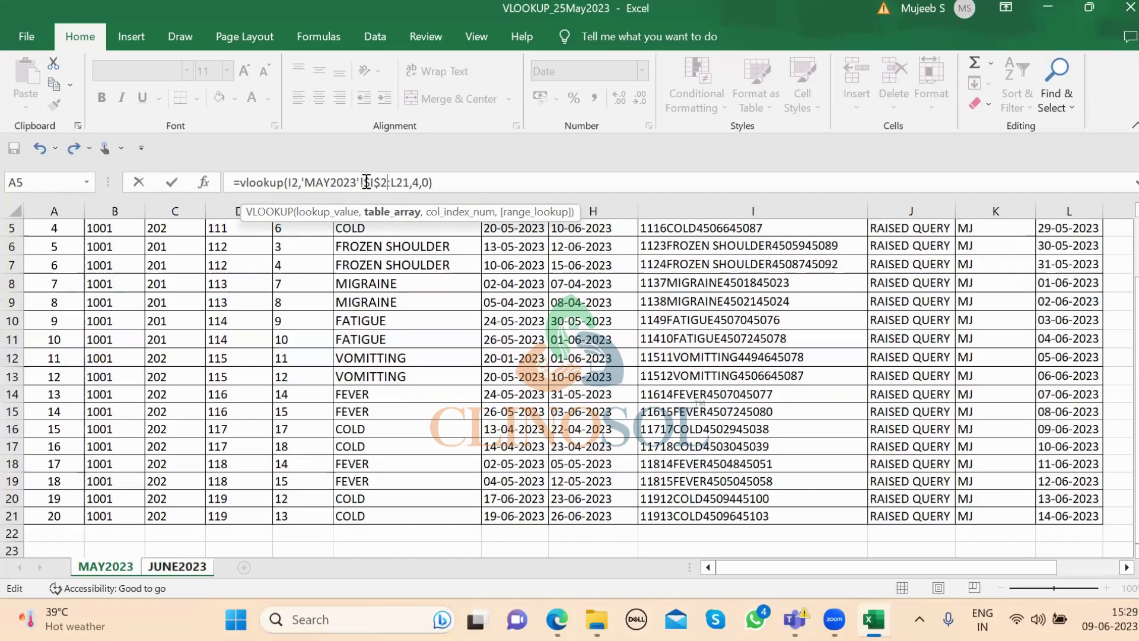
text($)
key(Right)
text($)
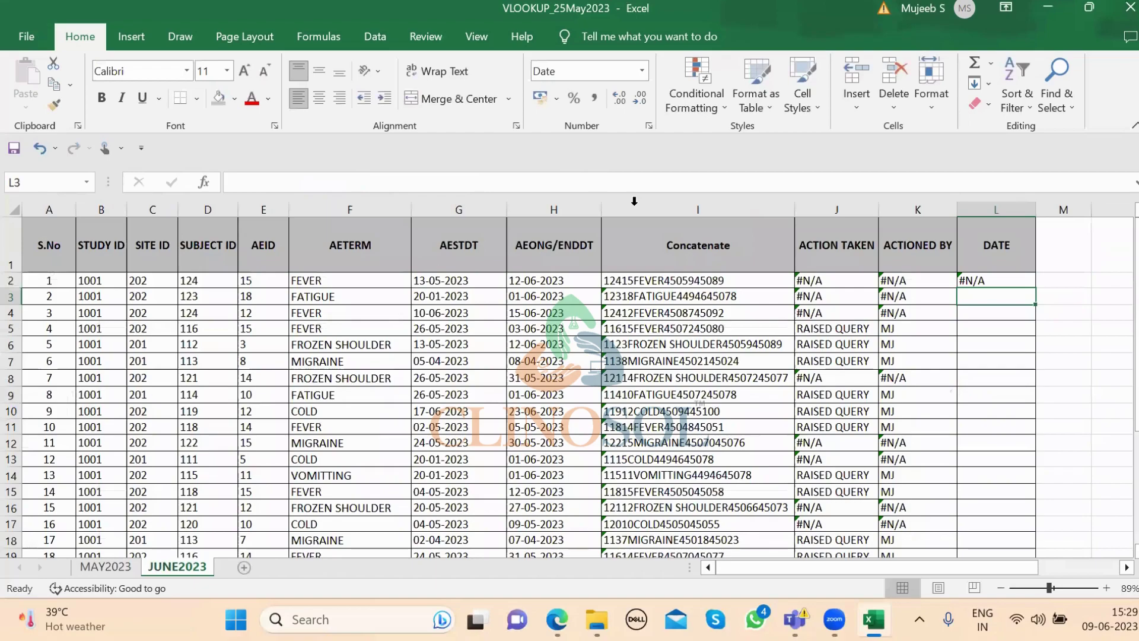
click(976, 279)
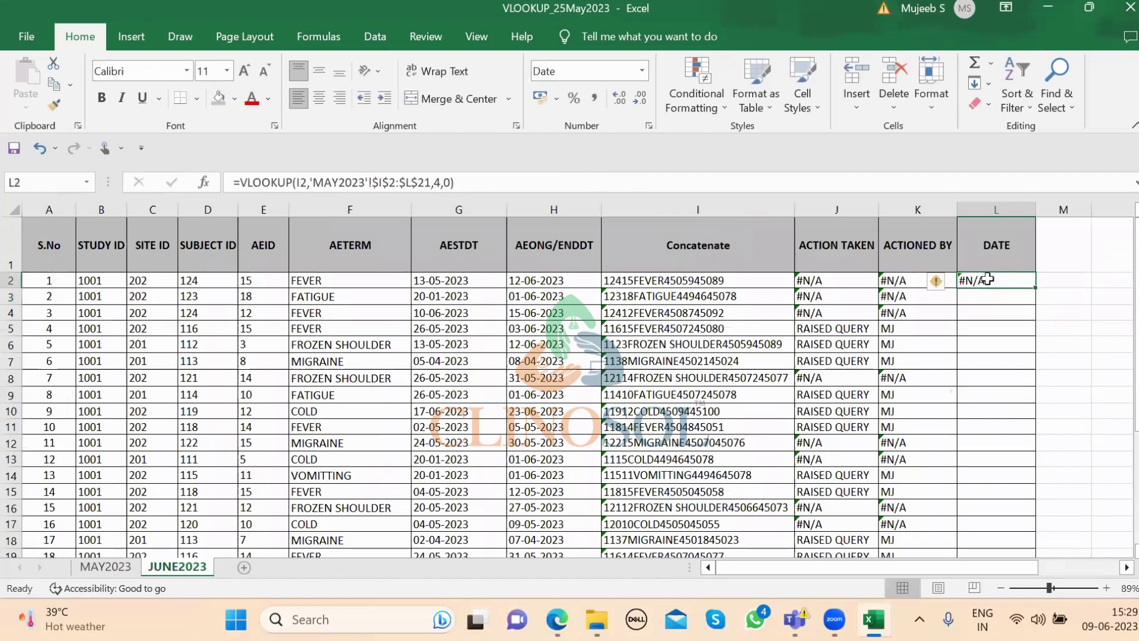
double_click(1038, 288)
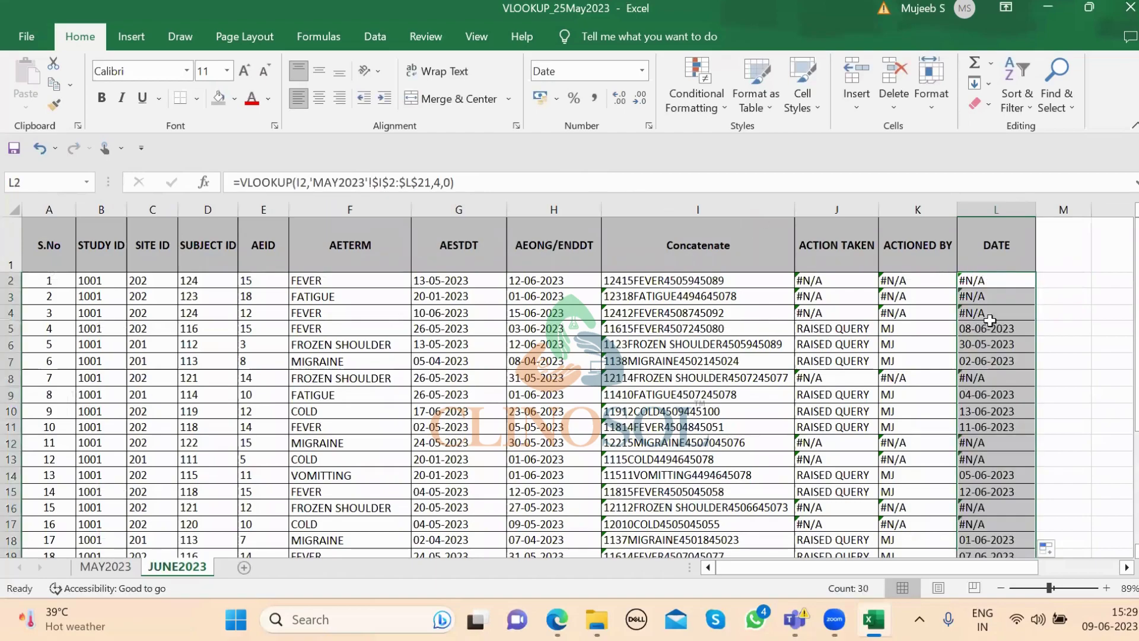
Add filters to the JUNE2023 header row and filter ACTION TAKEN to show only the #N/A records.
click(12, 245)
key(ctrl+shift+l)
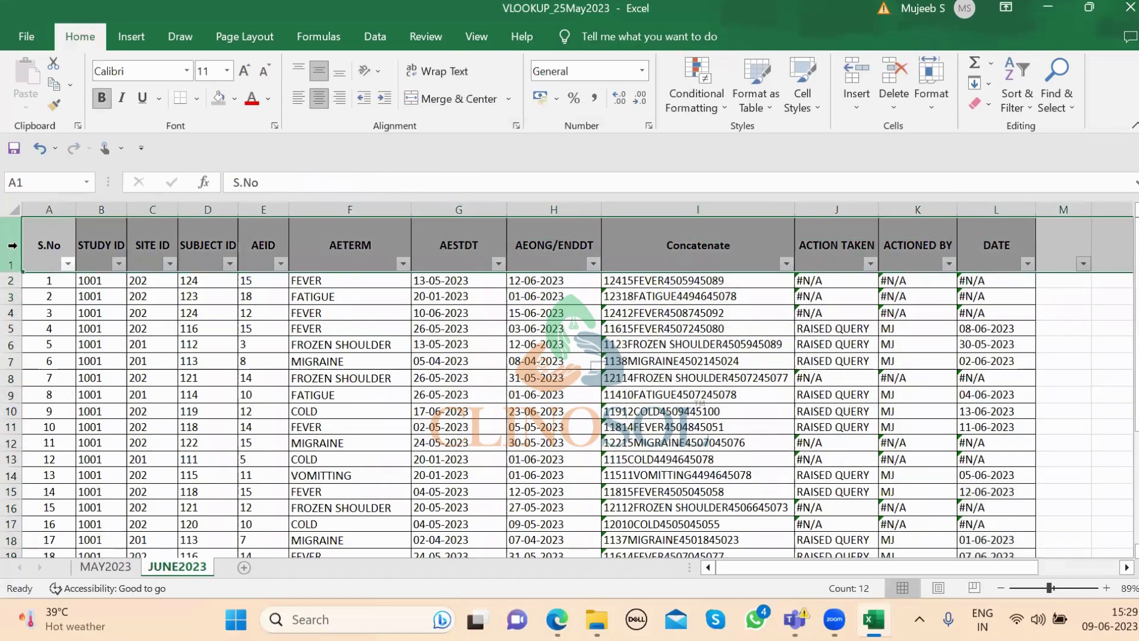
click(870, 264)
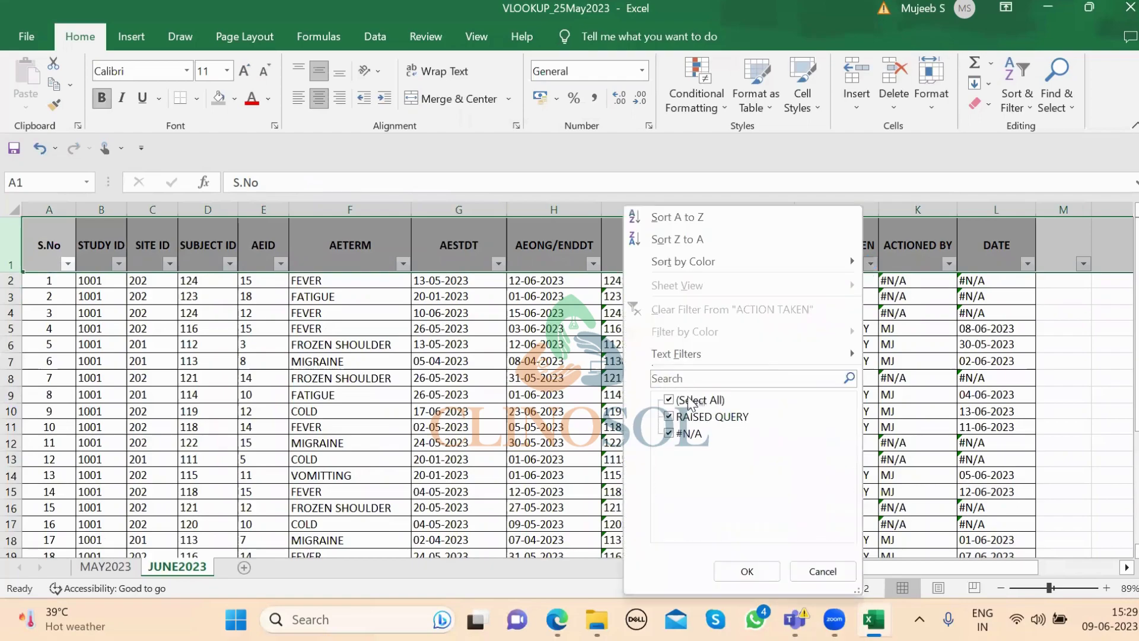
click(689, 401)
click(688, 434)
key(Return)
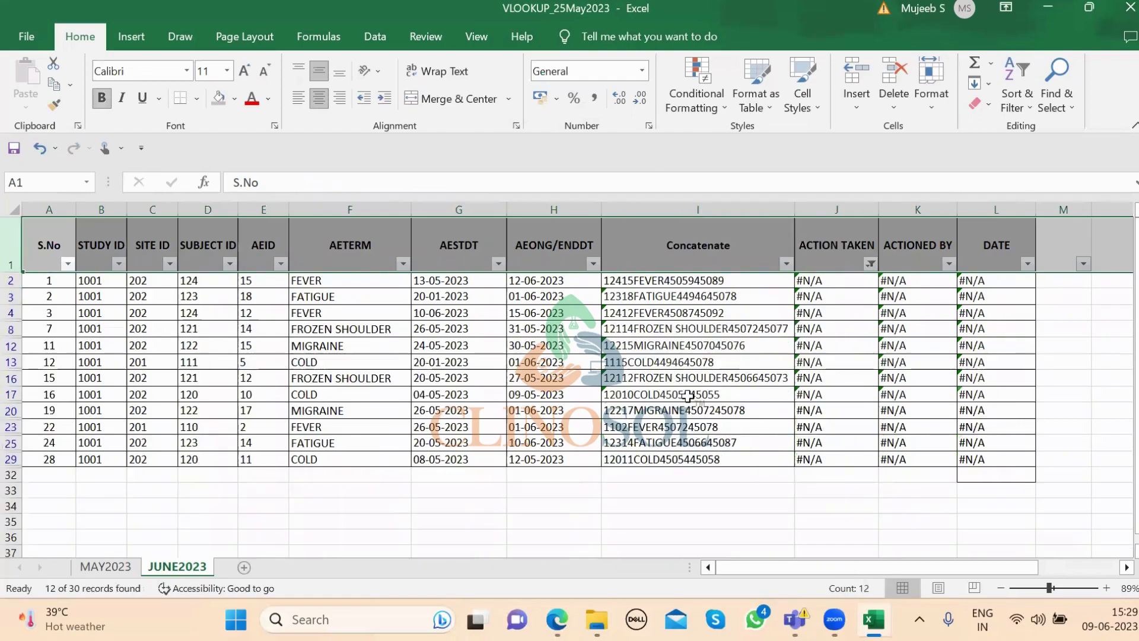
Clear the #N/A lookup results in ACTION TAKEN, ACTIONED BY and DATE for the first filtered record, row 2.
key(Down)
key(Right)
key(Right)
key(Right)
key(Right)
key(Right)
key(Right)
key(Right)
key(Right)
key(Right)
key(Right)
key(Right)
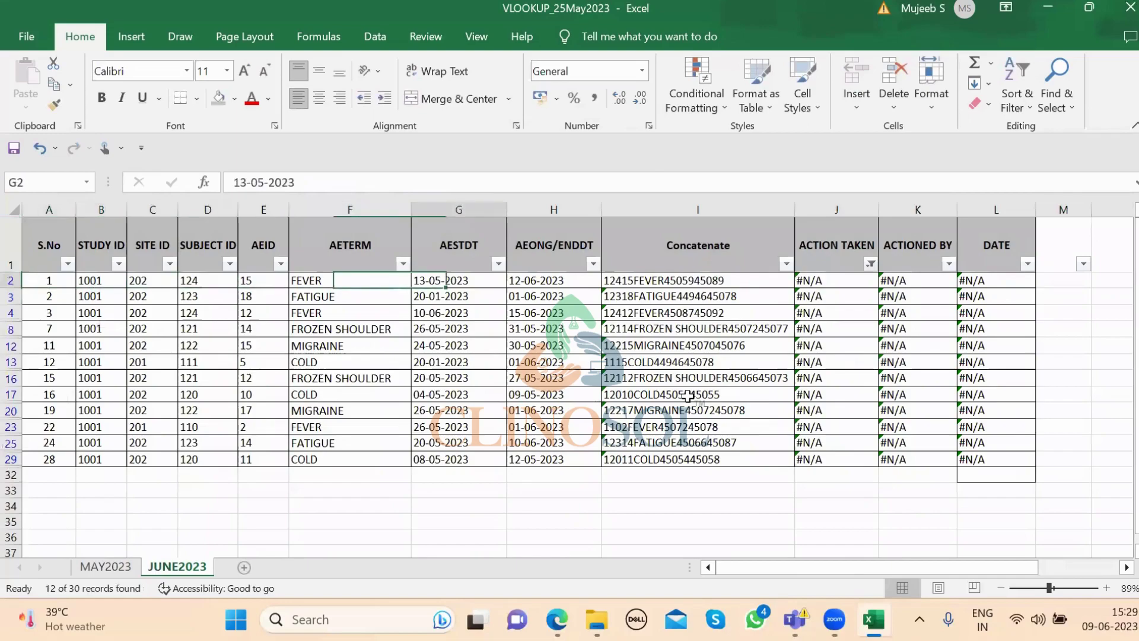
key(Left)
key(Left)
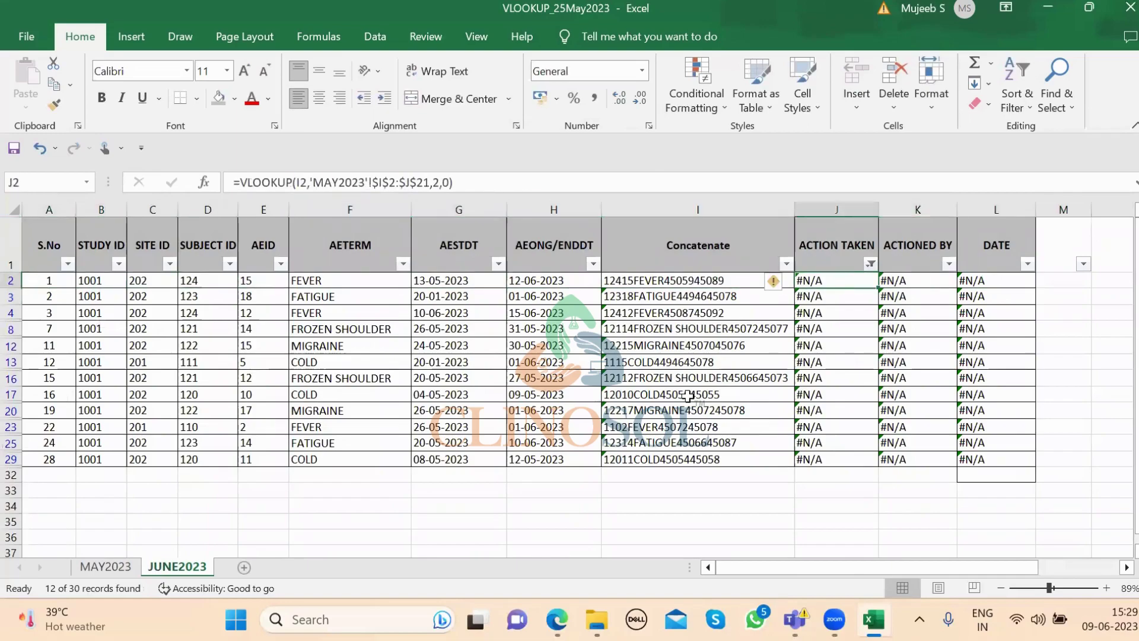
key(shift+Right)
key(shift+Right)
key(Delete)
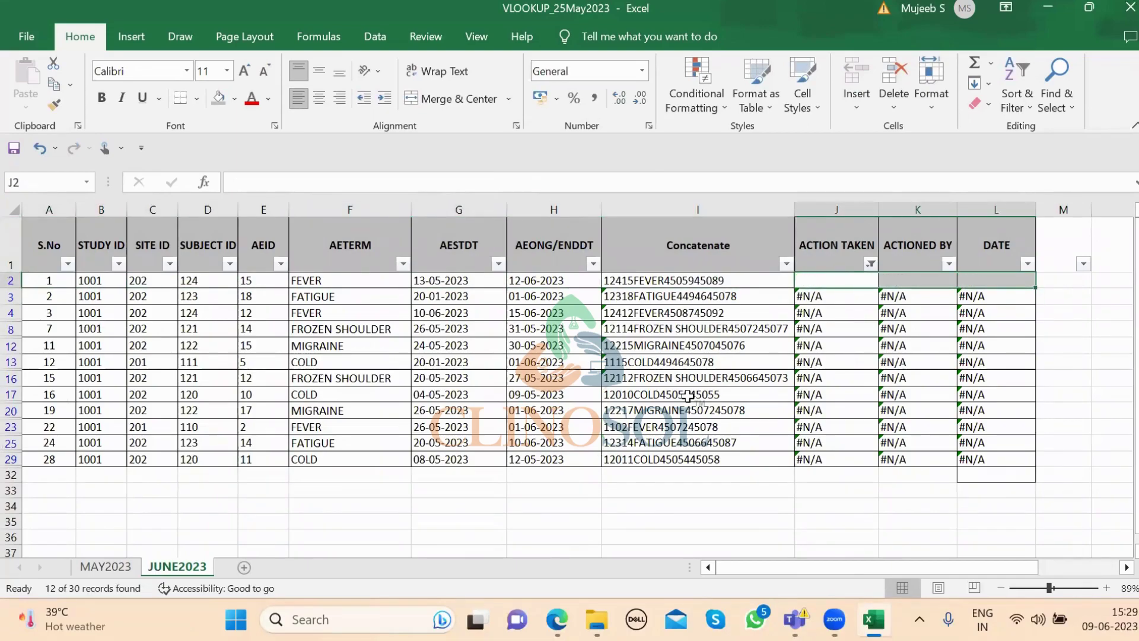
Clear the #N/A results from ACTION TAKEN through DATE in filtered rows 3, 4 and 8.
key(Down)
key(shift+Right)
key(shift+Right)
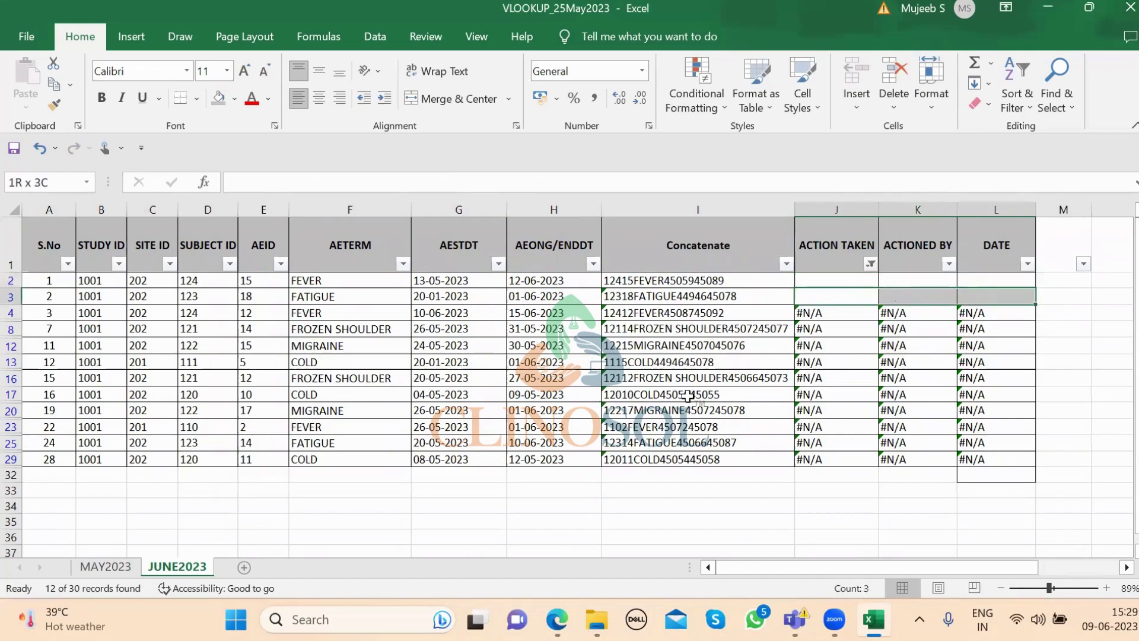
key(Delete)
key(Down)
key(shift+Right)
key(shift+Right)
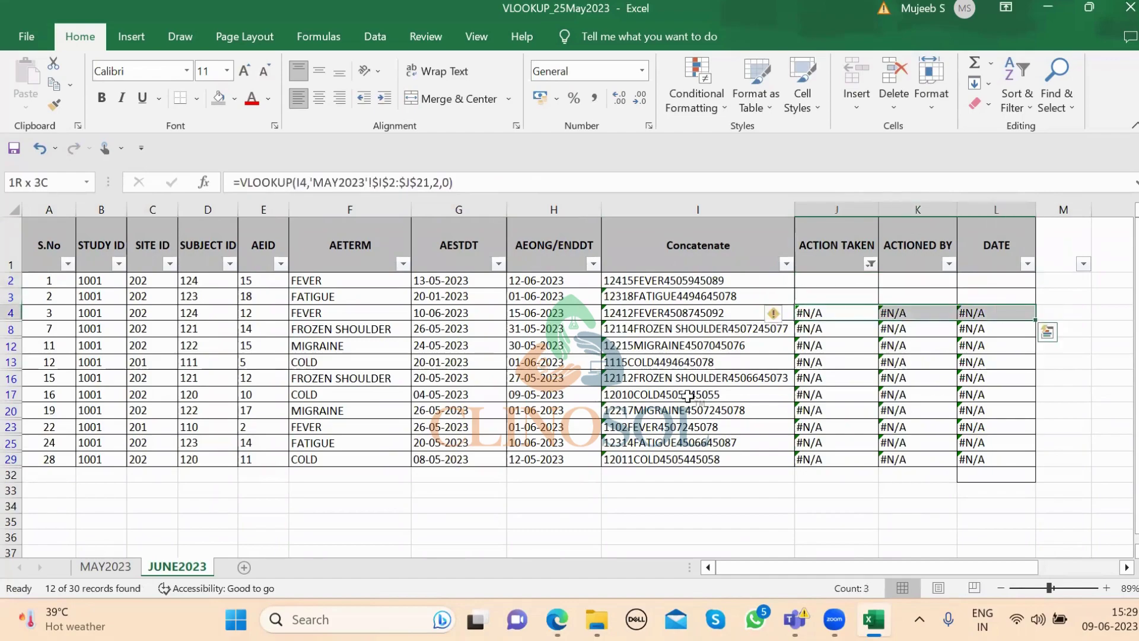
key(Delete)
key(Down)
key(shift+Right)
key(shift+Right)
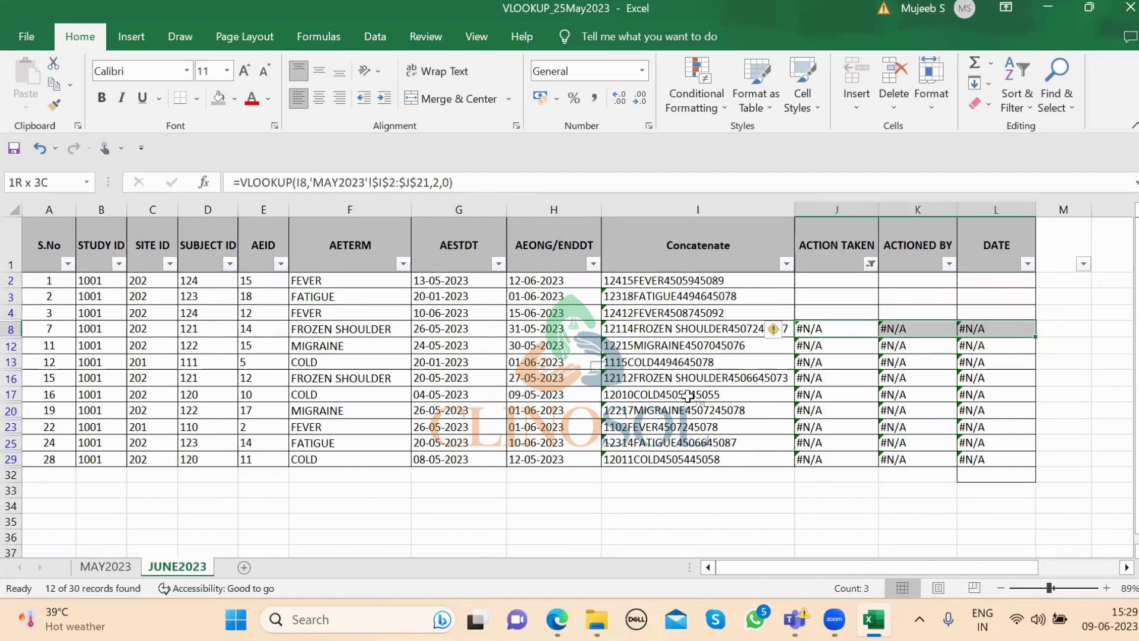
key(Delete)
Clear the #N/A results from ACTION TAKEN through DATE in filtered rows 12, 13 and 16.
key(Down)
key(shift+Right)
key(shift+Right)
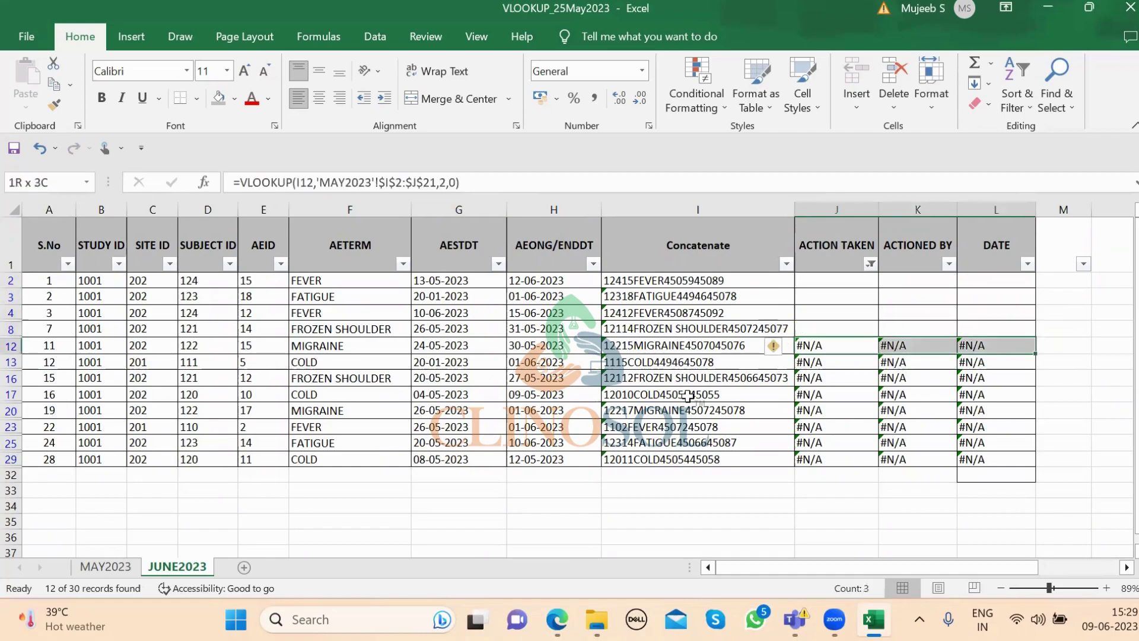
key(Delete)
key(Down)
key(shift+Right)
key(shift+Right)
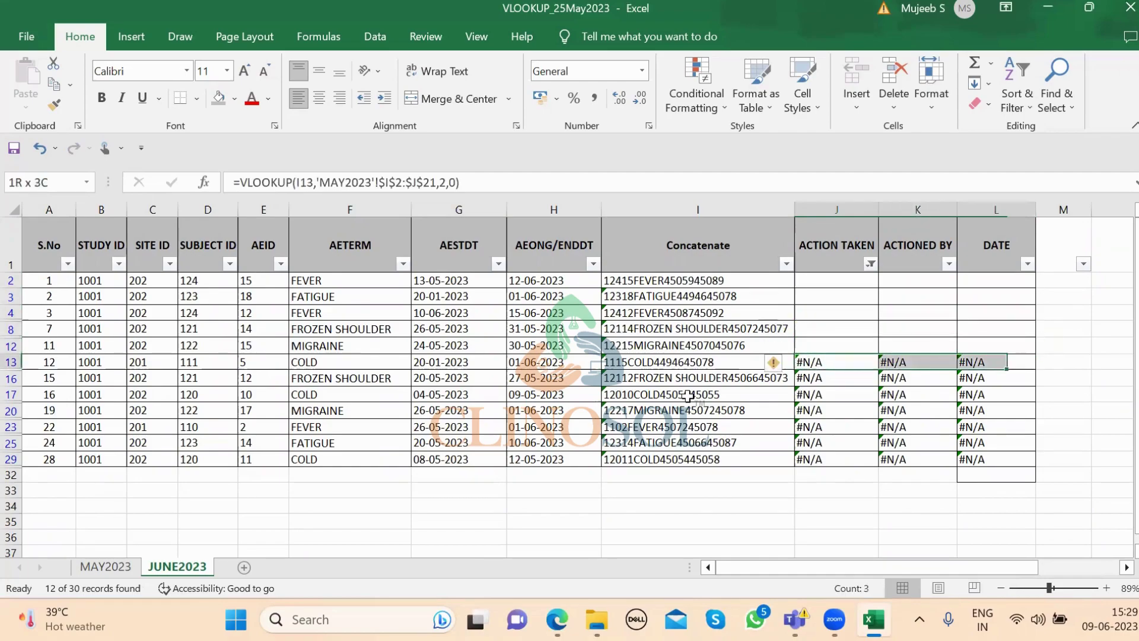
key(Delete)
key(Down)
key(shift+Right)
key(shift+Right)
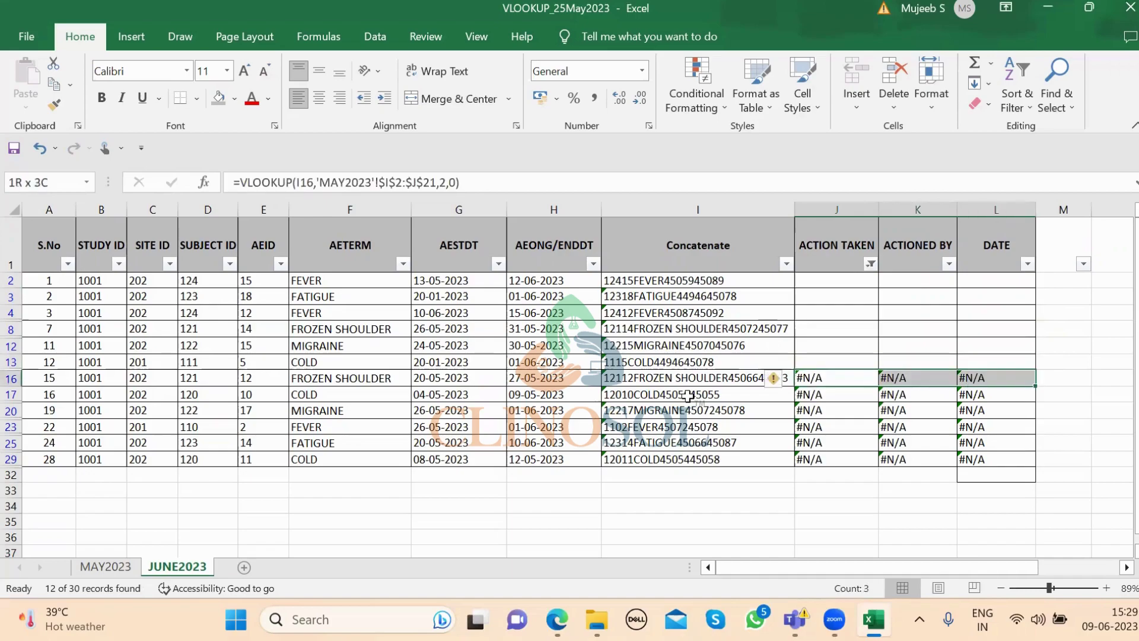
key(Delete)
Clear the #N/A results from ACTION TAKEN through DATE in filtered rows 17, 20 and 23.
key(Down)
key(shift+Right)
key(shift+Right)
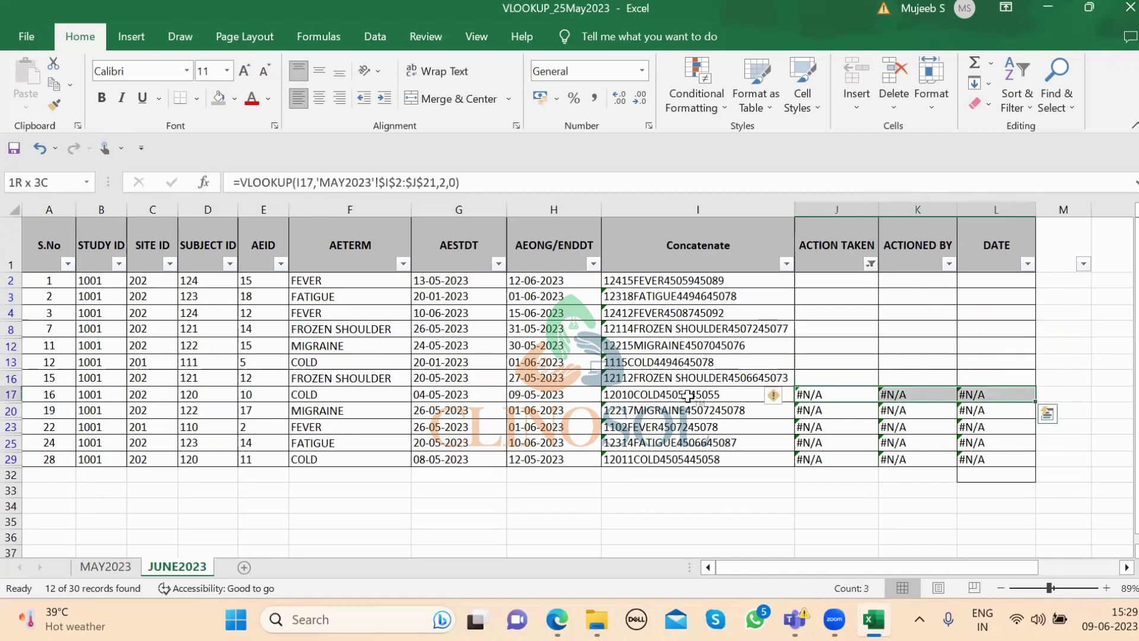
key(Delete)
key(Down)
key(shift+Right)
key(shift+Right)
key(Delete)
key(Down)
key(shift+Right)
key(shift+Right)
key(Delete)
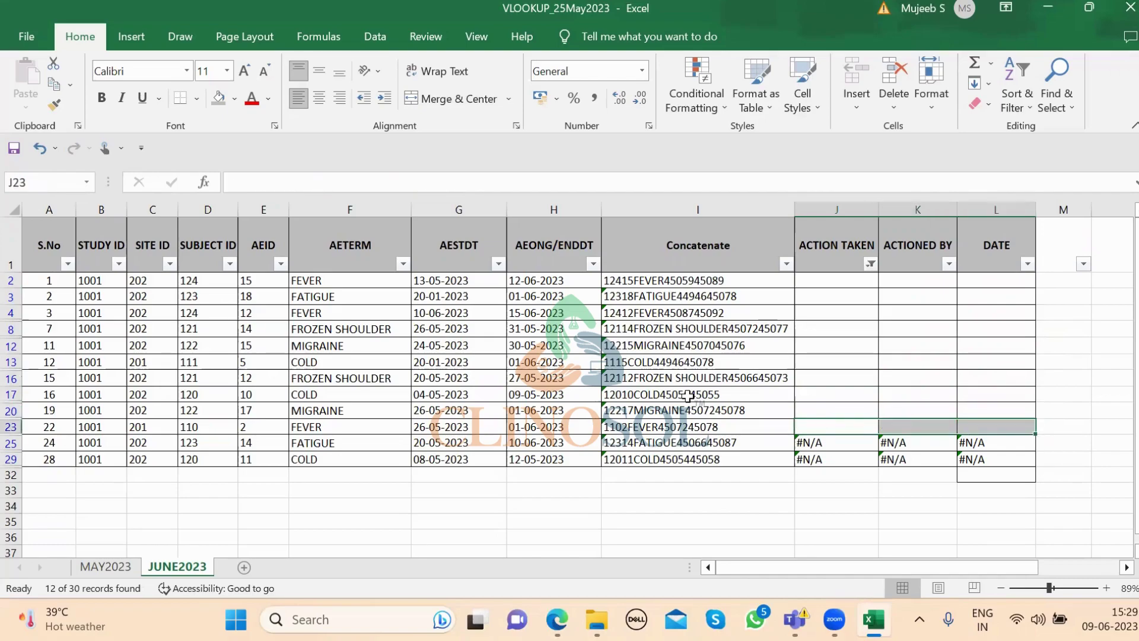
Clear the #N/A results from ACTION TAKEN through DATE in the last two filtered rows, 25 and 29.
key(Down)
key(shift+Right)
key(shift+Right)
key(Delete)
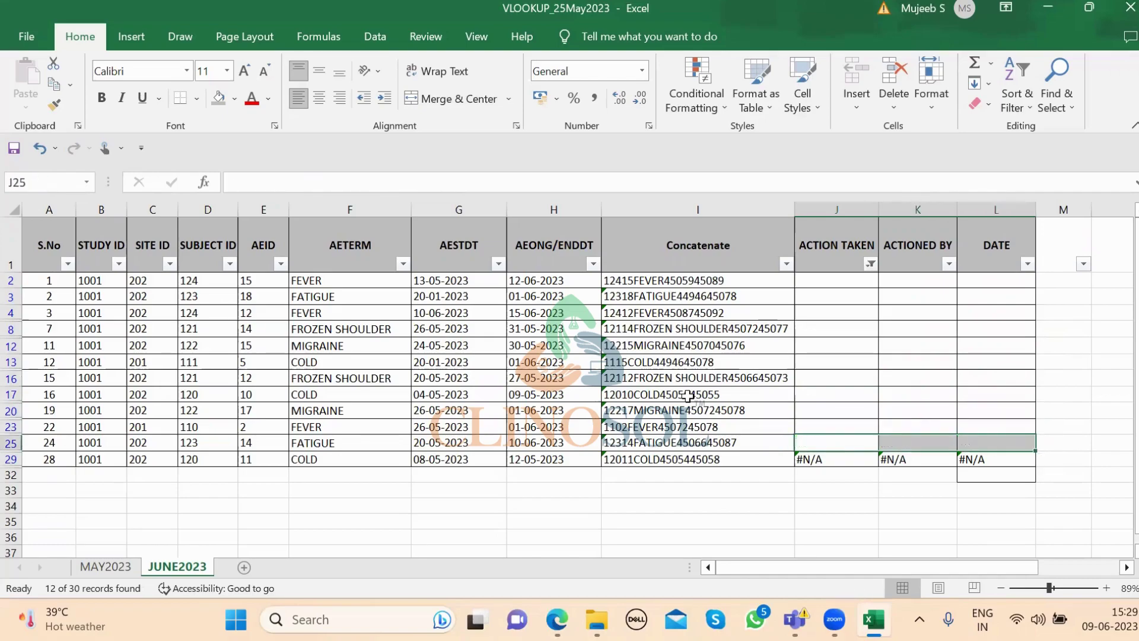
key(Down)
key(shift+Right)
key(shift+Right)
key(Delete)
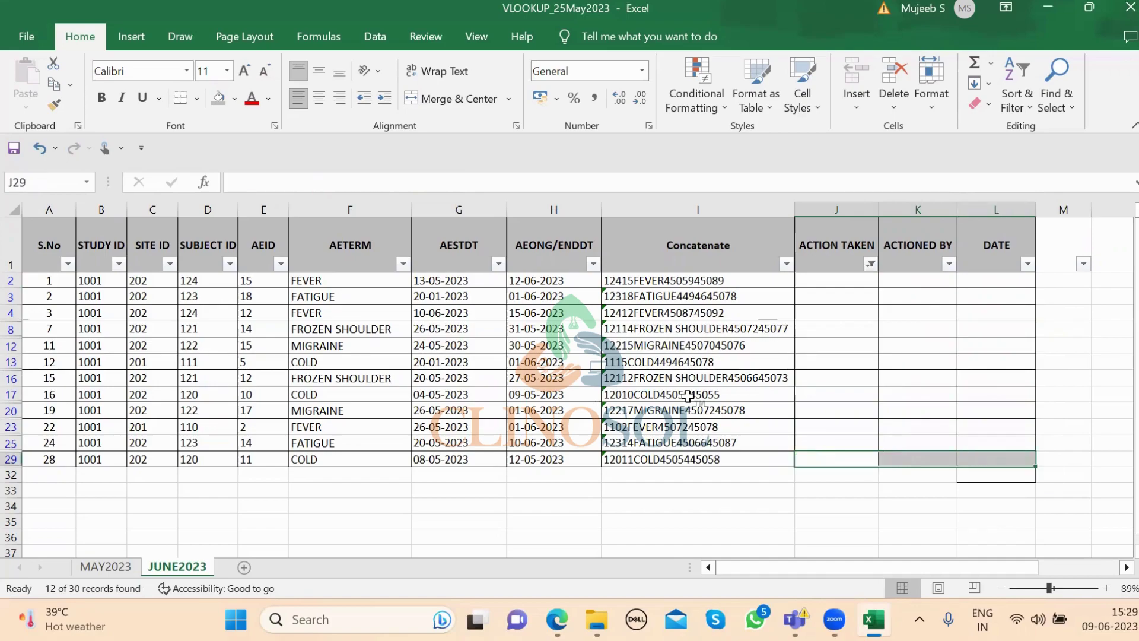
Remove the filters from the JUNE2023 header row to show all records again.
key(alt+d)
key(f)
key(f)
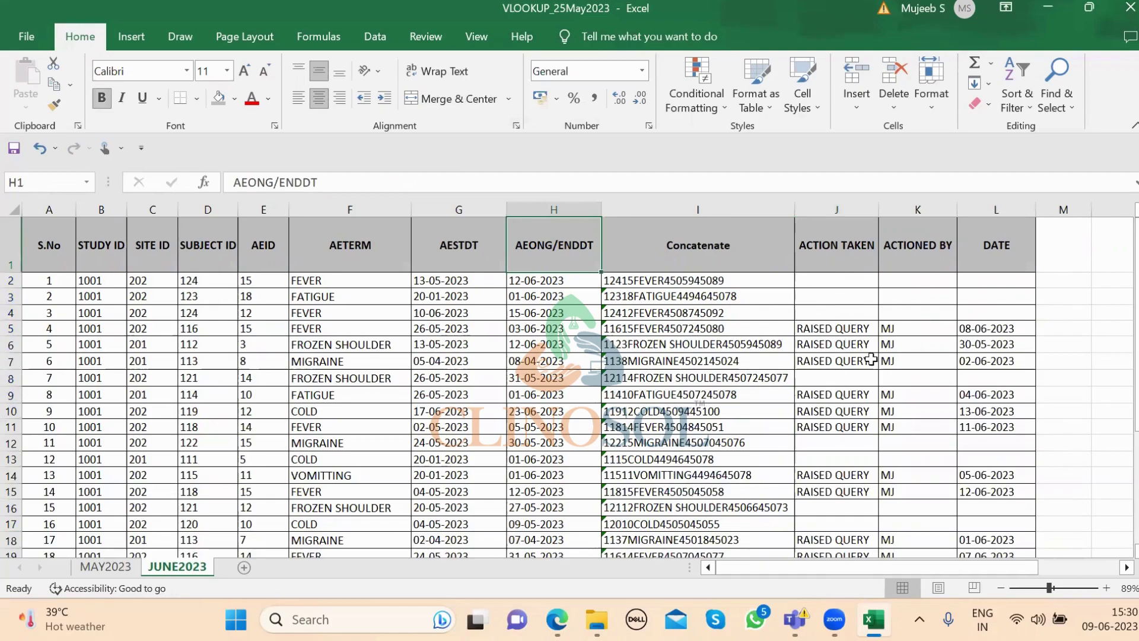
Compare the MAY2023 source records with the JUNE2023 lookup results and inspect the ACTION TAKEN formula in J5.
click(102, 565)
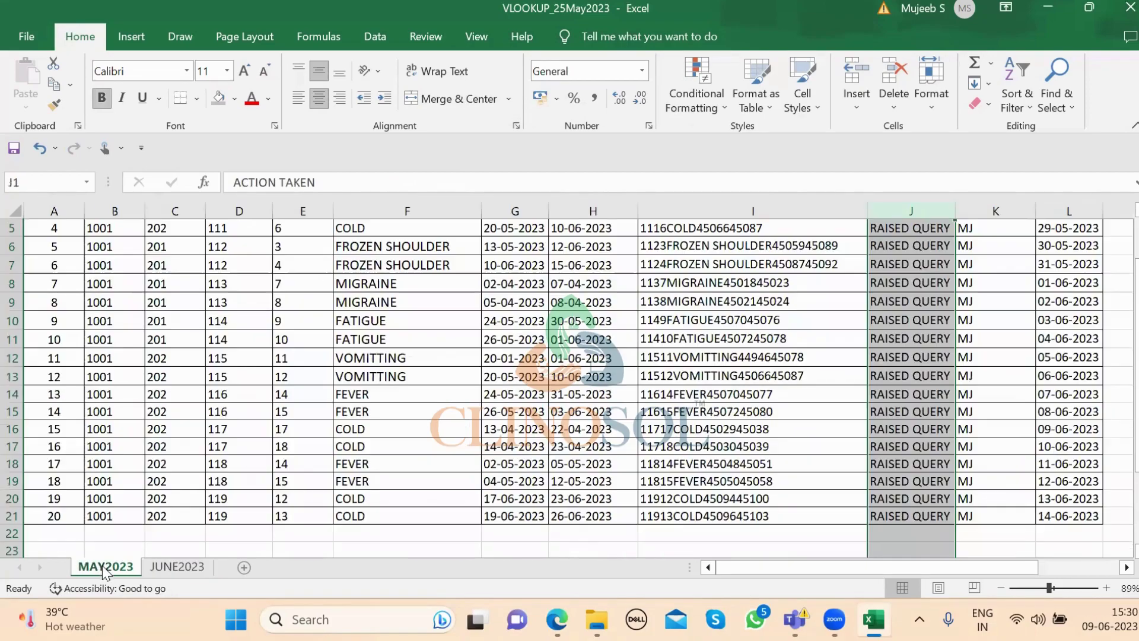
click(175, 566)
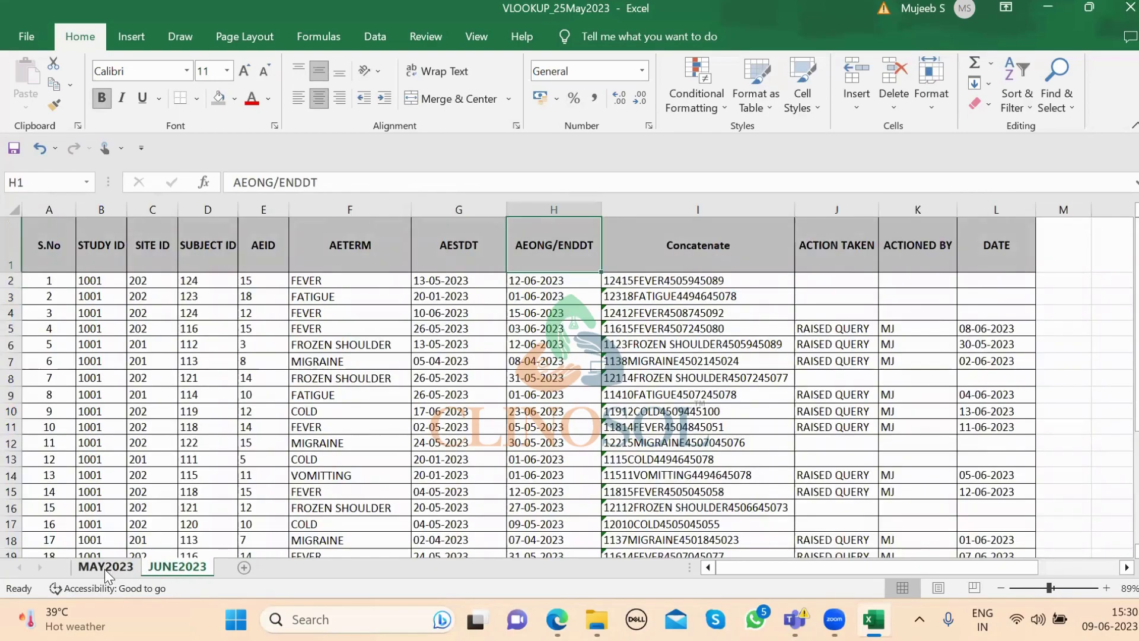
click(104, 568)
scroll(736, 428, up, 2)
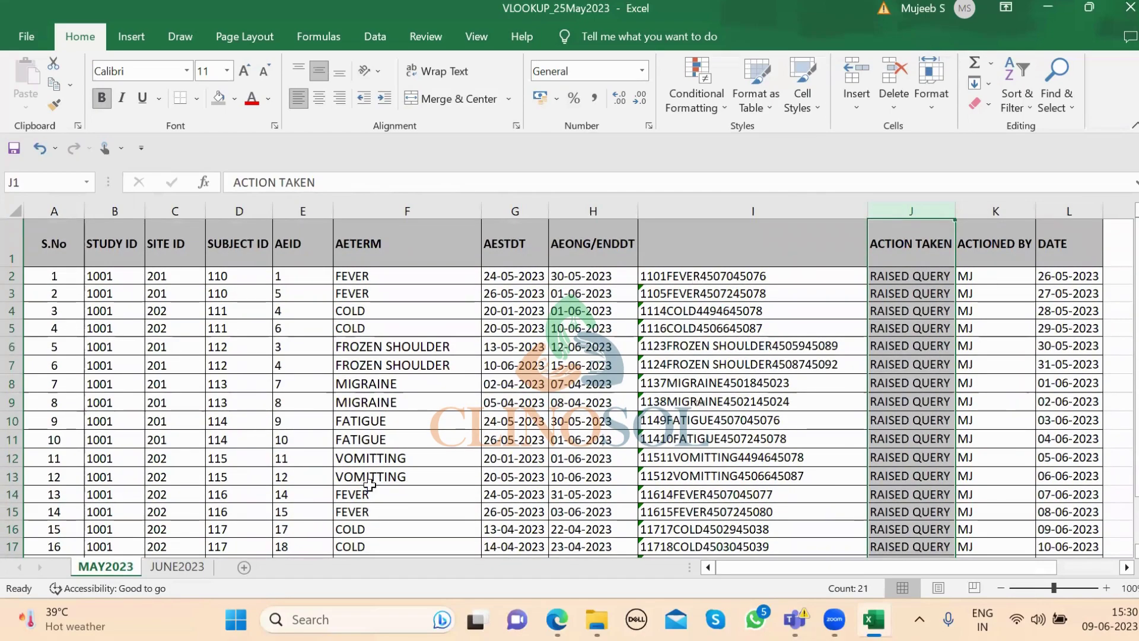
click(178, 567)
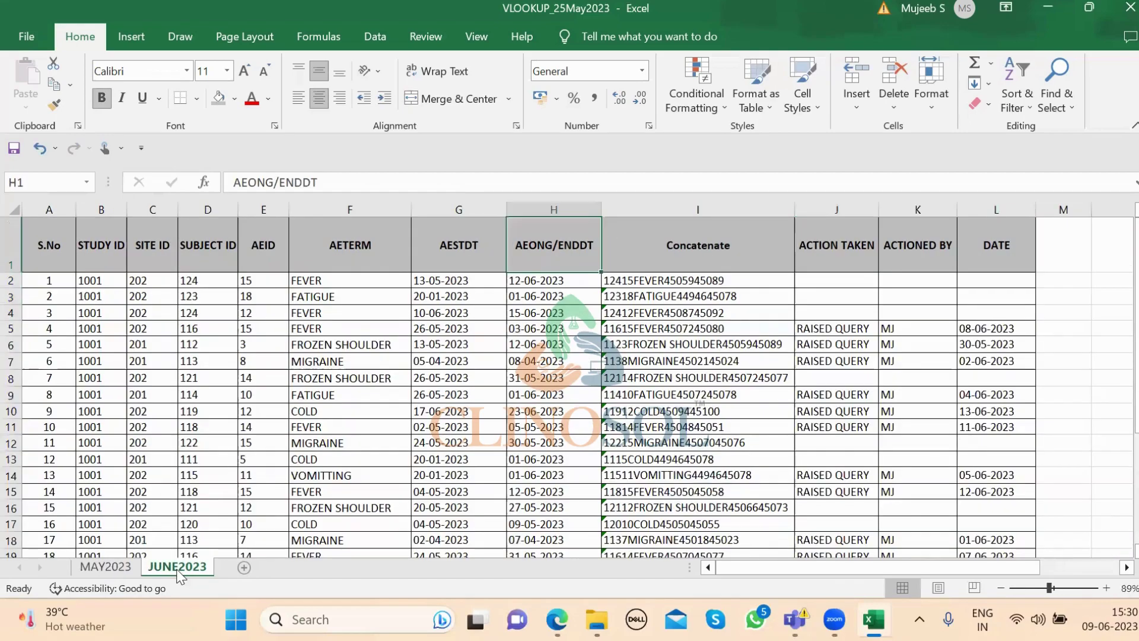
click(818, 331)
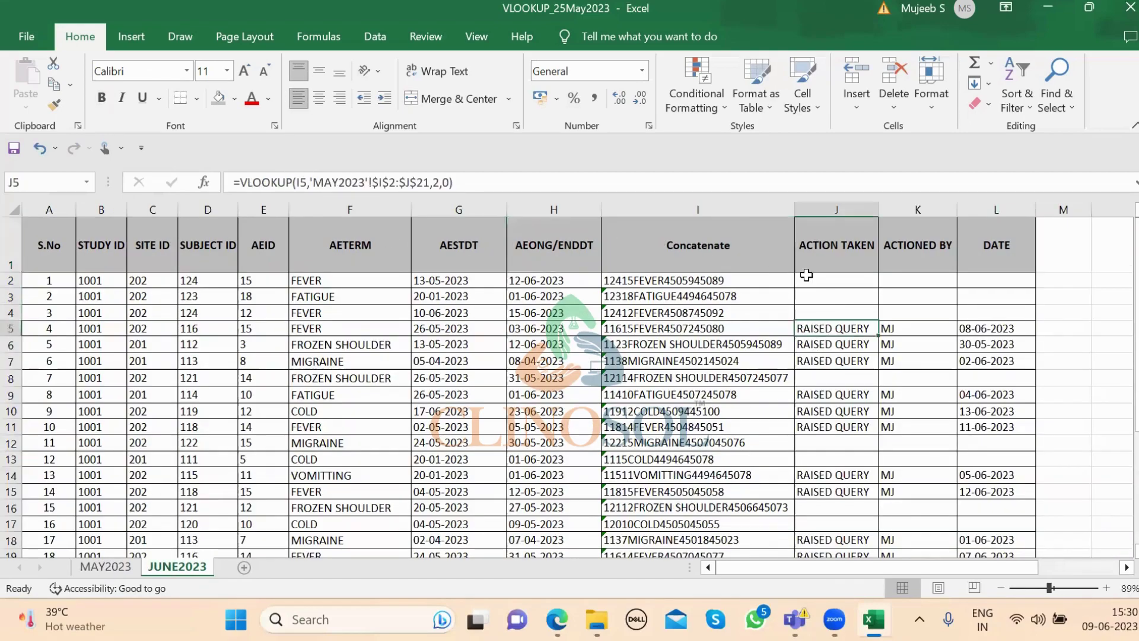